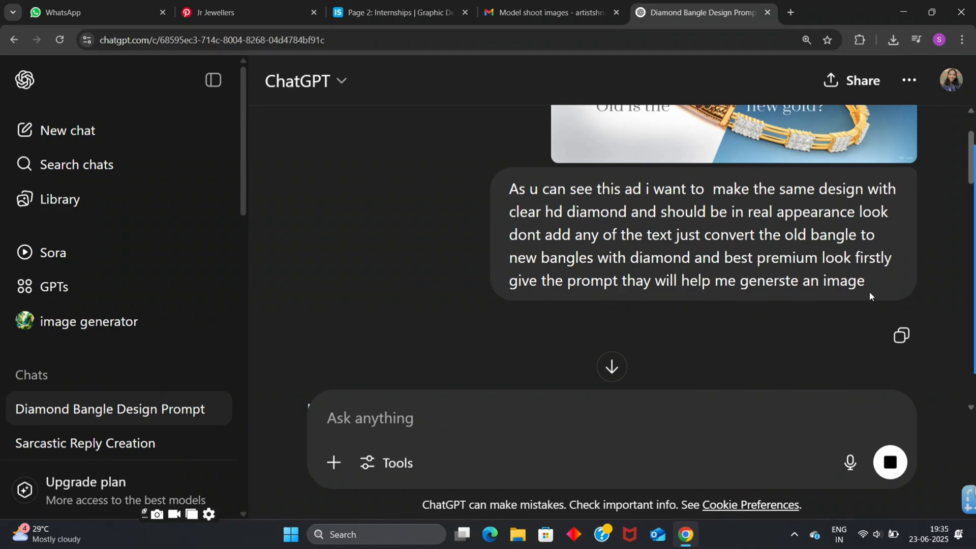
- Examine the suggested AI image prompt for the diamond bangle and its optional style add-ons for realism
{"action": "key", "text": "ctrl+minus"}
{"action": "key", "text": "ctrl+minus"}
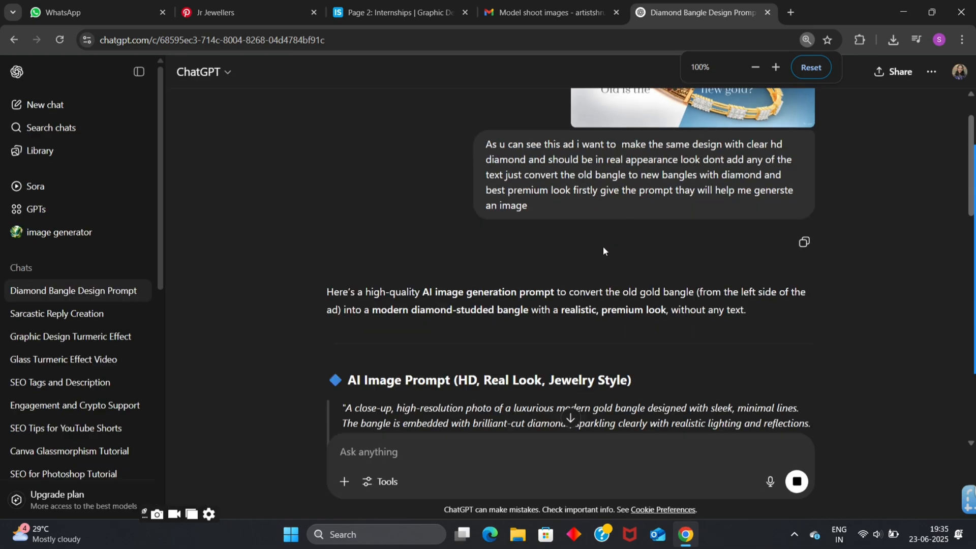
{"action": "scroll", "coordinate": [591, 205], "scroll_direction": "down", "scroll_amount": 3}
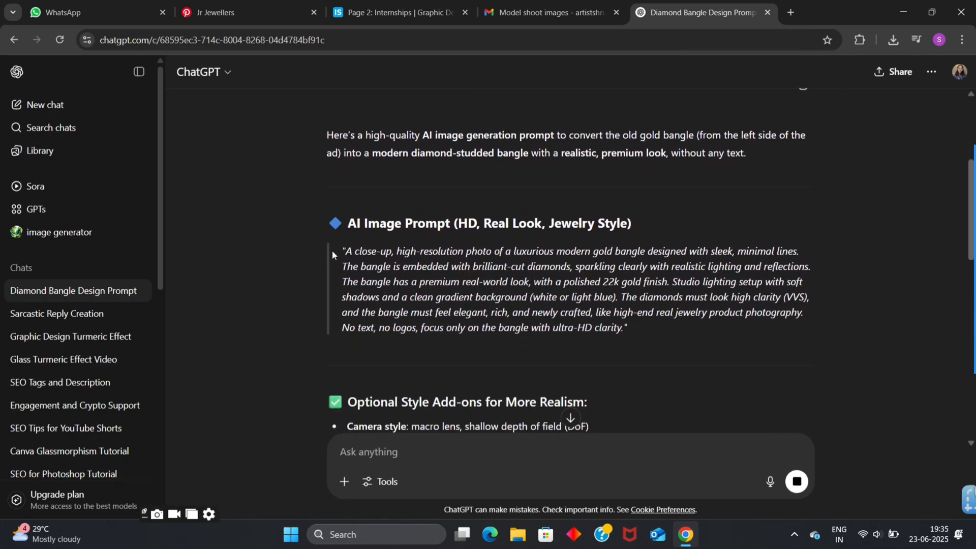
{"action": "left_click_drag", "start_coordinate": [349, 253], "coordinate": [629, 340]}
{"action": "left_click", "coordinate": [654, 342]}
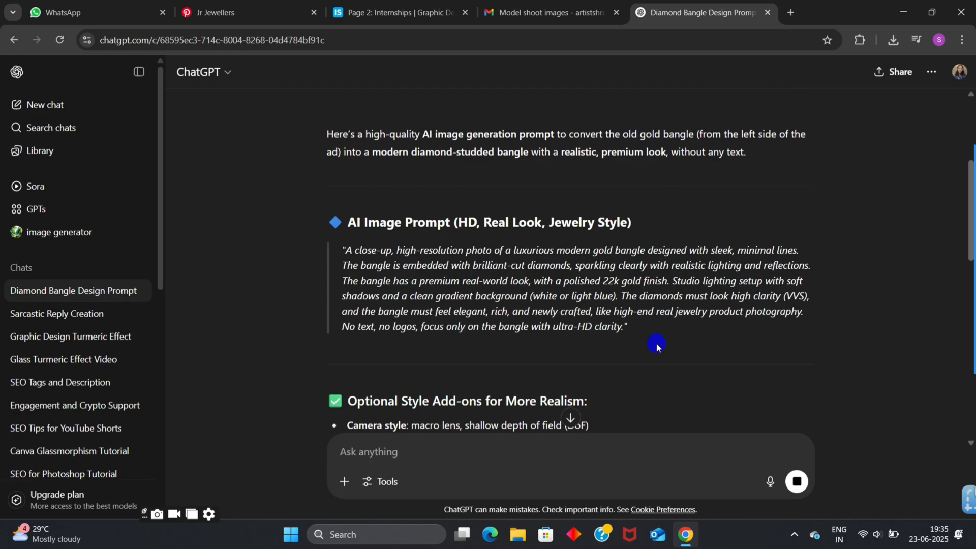
{"action": "scroll", "coordinate": [657, 343], "scroll_direction": "down", "scroll_amount": 1}
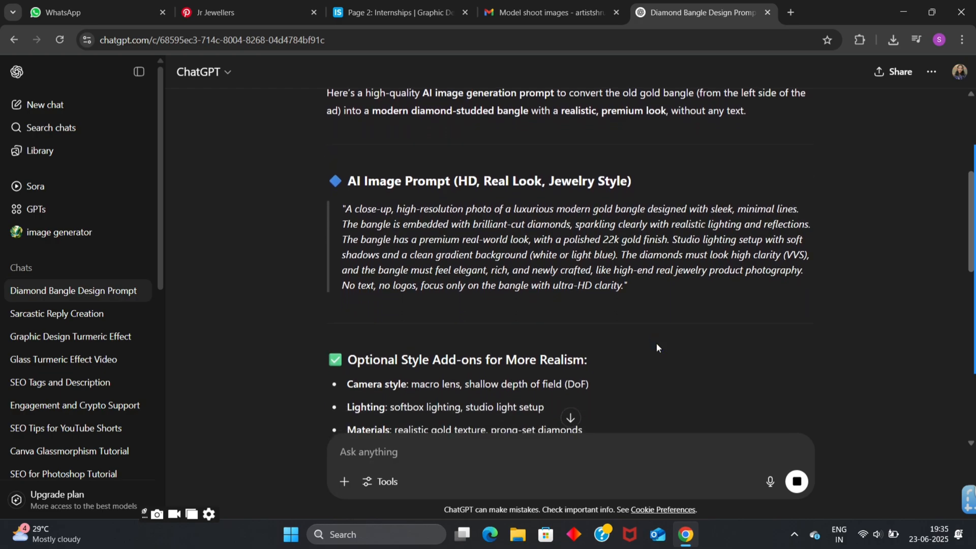
{"action": "scroll", "coordinate": [657, 343], "scroll_direction": "down", "scroll_amount": 1}
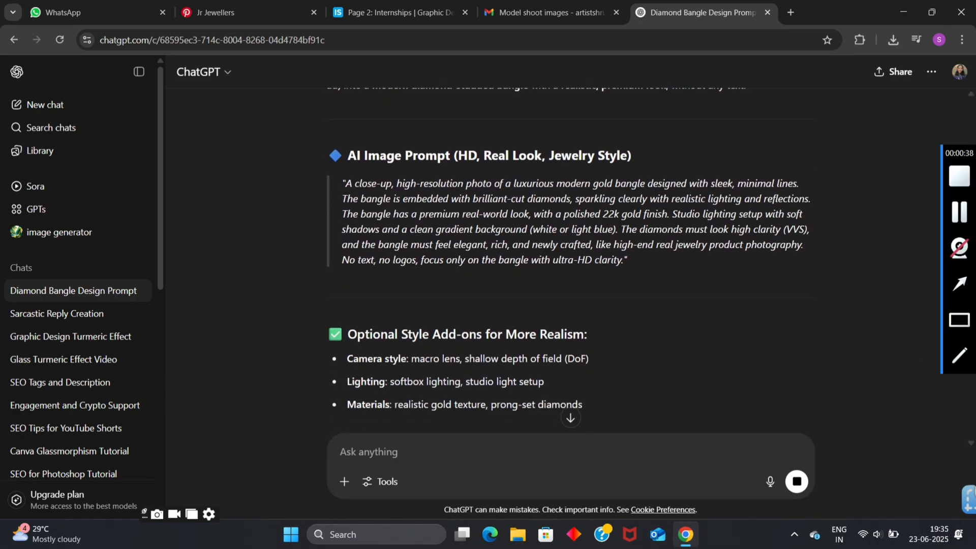
{"action": "left_click", "coordinate": [961, 293]}
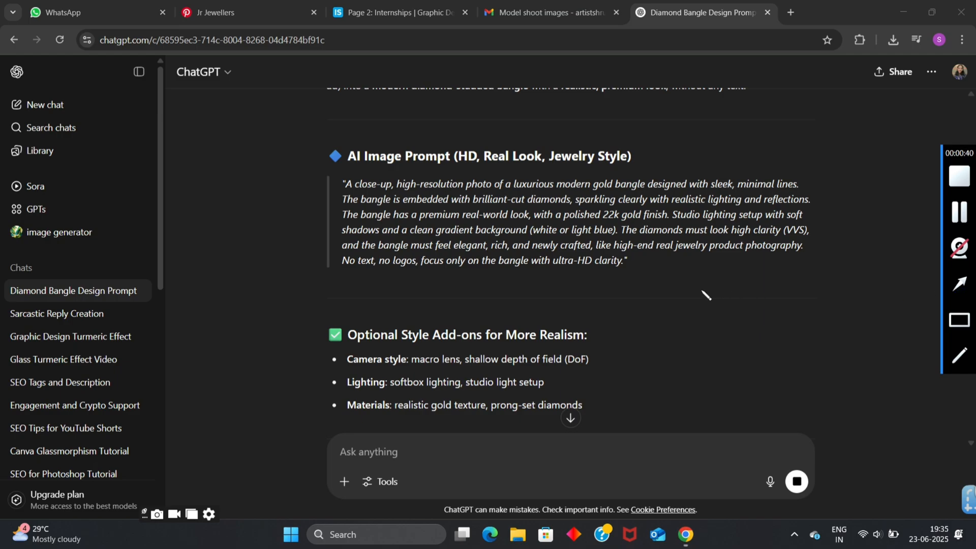
{"action": "mouse_move", "coordinate": [627, 267]}
{"action": "left_mouse_down"}
{"action": "mouse_move", "coordinate": [652, 314]}
{"action": "mouse_move", "coordinate": [668, 299]}
{"action": "mouse_move", "coordinate": [600, 240]}
{"action": "mouse_move", "coordinate": [612, 267]}
{"action": "mouse_move", "coordinate": [578, 202]}
{"action": "left_mouse_up"}
{"action": "left_click_drag", "start_coordinate": [276, 251], "coordinate": [340, 233]}
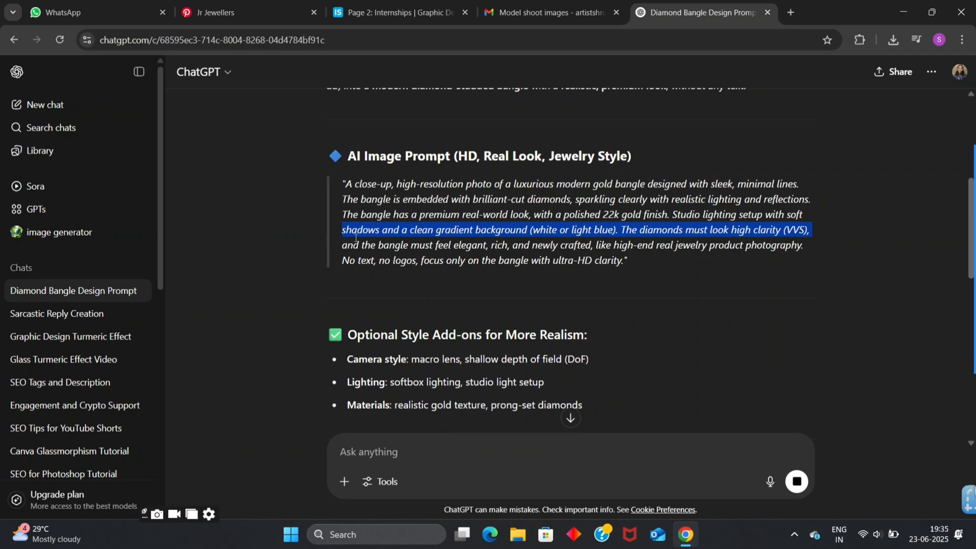
{"action": "left_click", "coordinate": [767, 234]}
- View the generated diamond bangle image enlarged to inspect its design, and return to the conversation
{"action": "scroll", "coordinate": [390, 271], "scroll_direction": "down", "scroll_amount": 2}
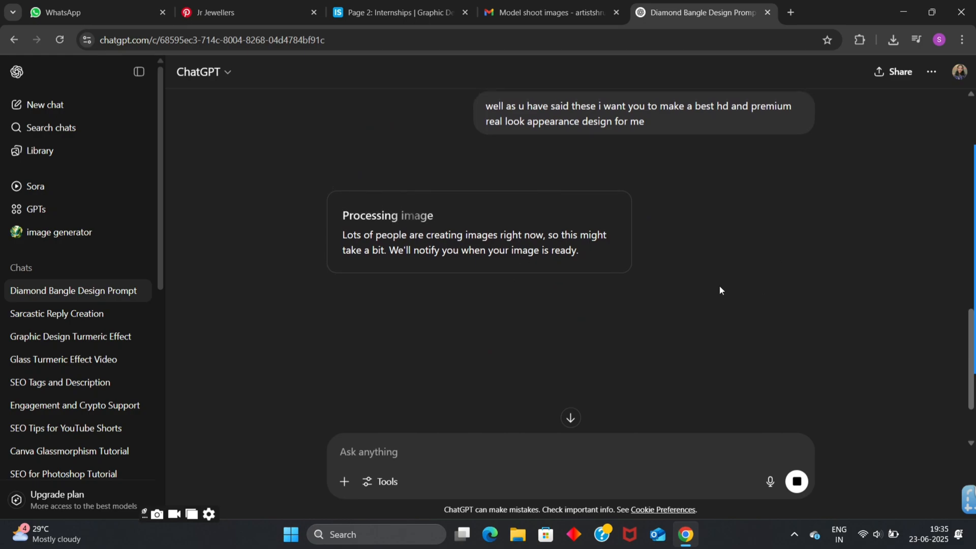
{"action": "mouse_move", "coordinate": [971, 305]}
{"action": "mouse_move", "coordinate": [964, 206]}
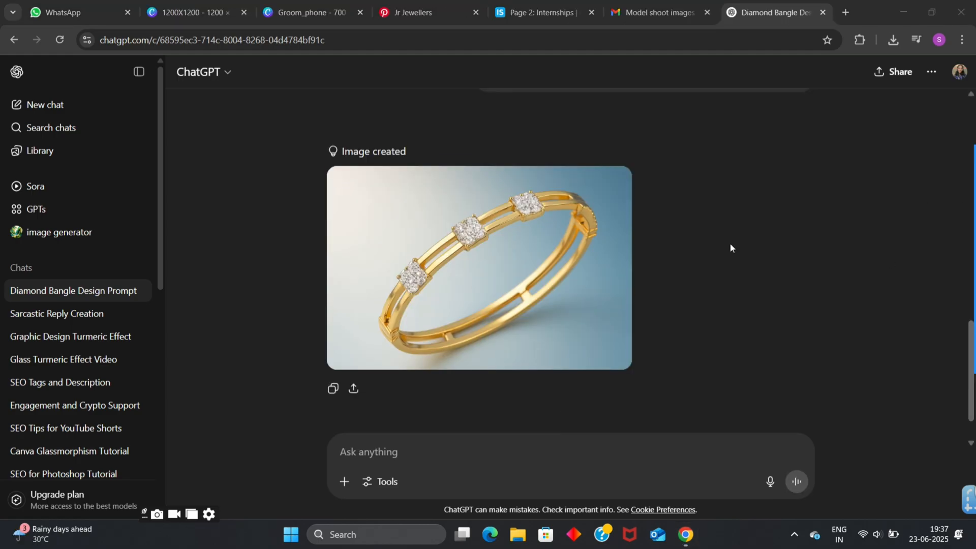
{"action": "left_click", "coordinate": [507, 278]}
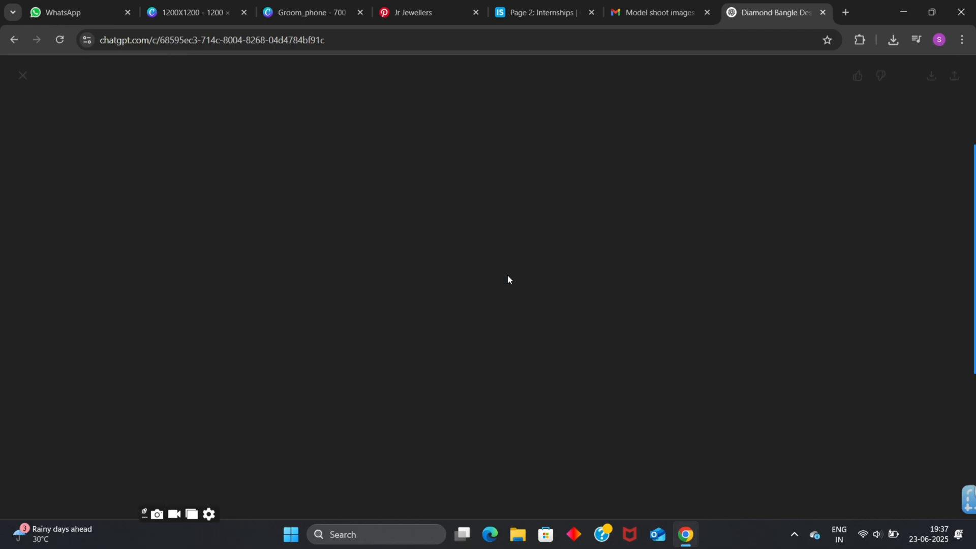
{"action": "key", "text": "ctrl+plus"}
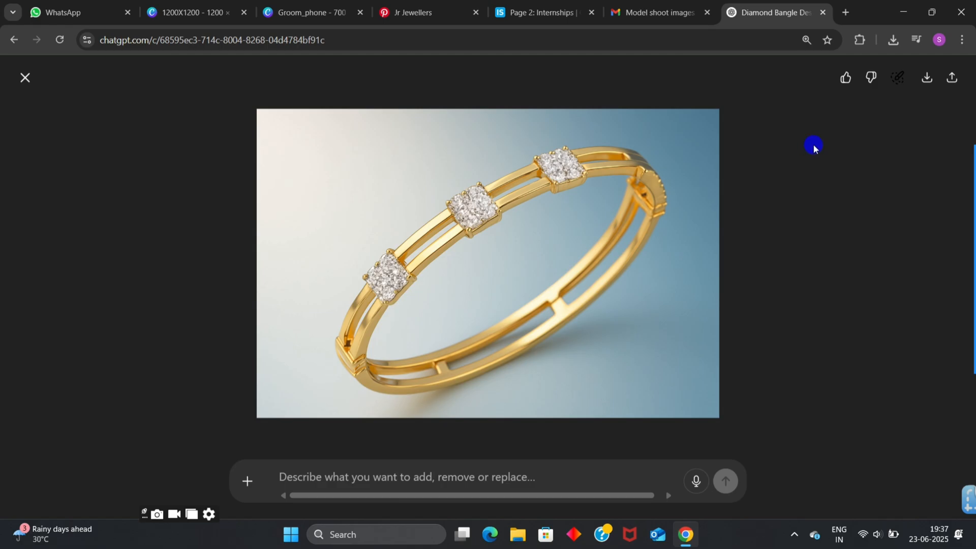
{"action": "left_click", "coordinate": [25, 77]}
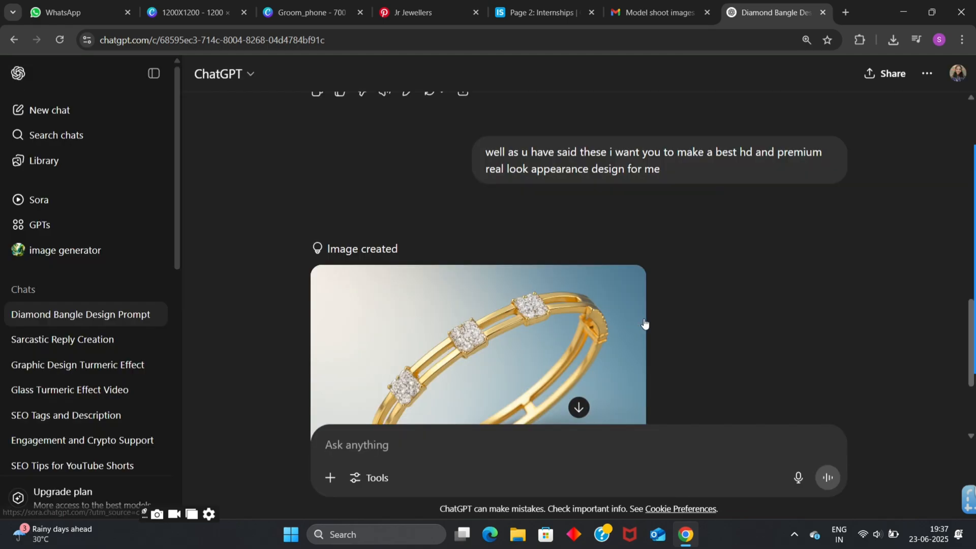
- Compare the generated bangle image with the original ad and the request at the start of the conversation
{"action": "scroll", "coordinate": [771, 229], "scroll_direction": "up", "scroll_amount": 10}
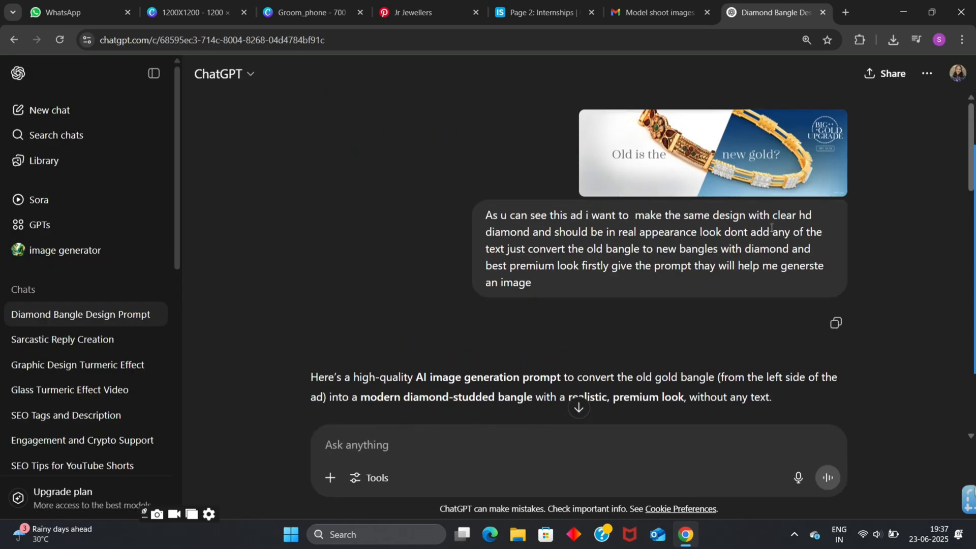
{"action": "scroll", "coordinate": [772, 229], "scroll_direction": "down", "scroll_amount": 12}
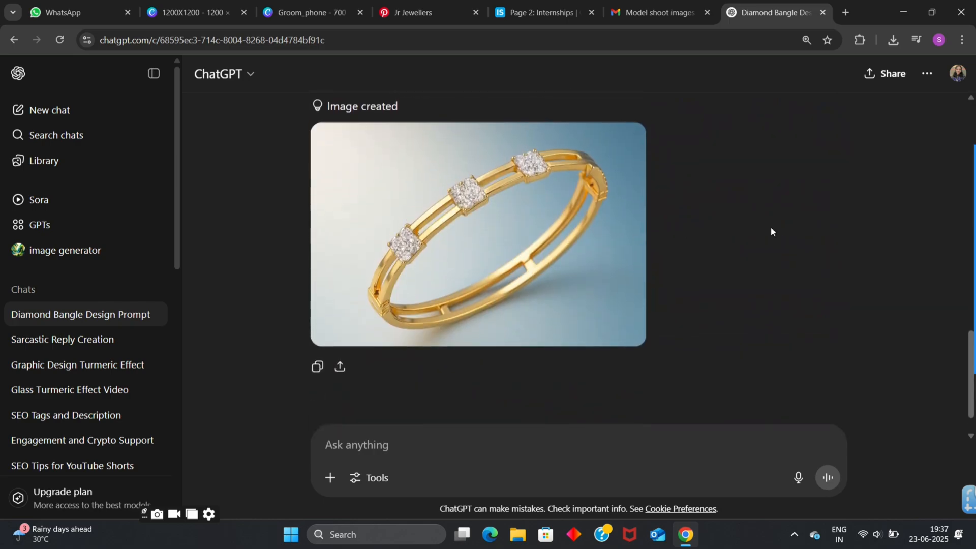
{"action": "scroll", "coordinate": [771, 227], "scroll_direction": "up", "scroll_amount": 10}
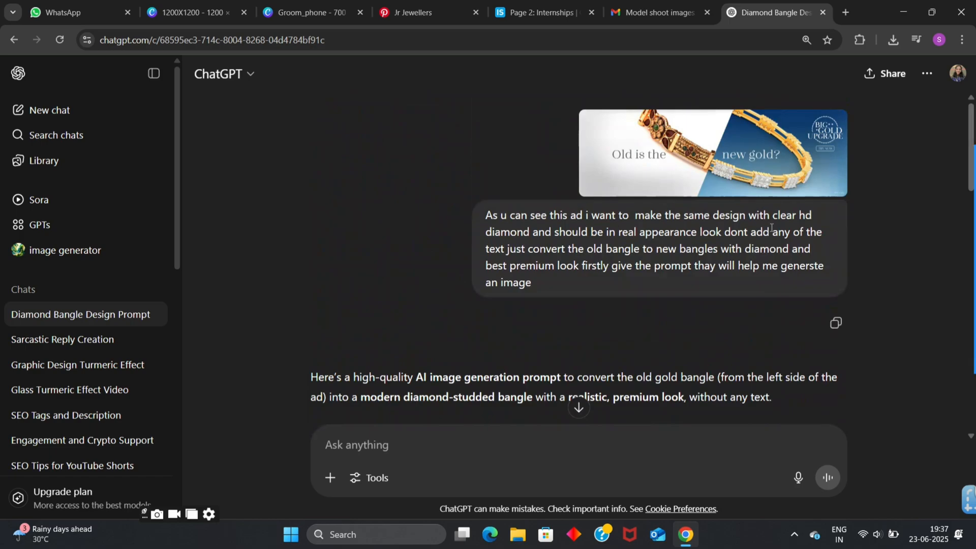
{"action": "scroll", "coordinate": [771, 227], "scroll_direction": "down", "scroll_amount": 10}
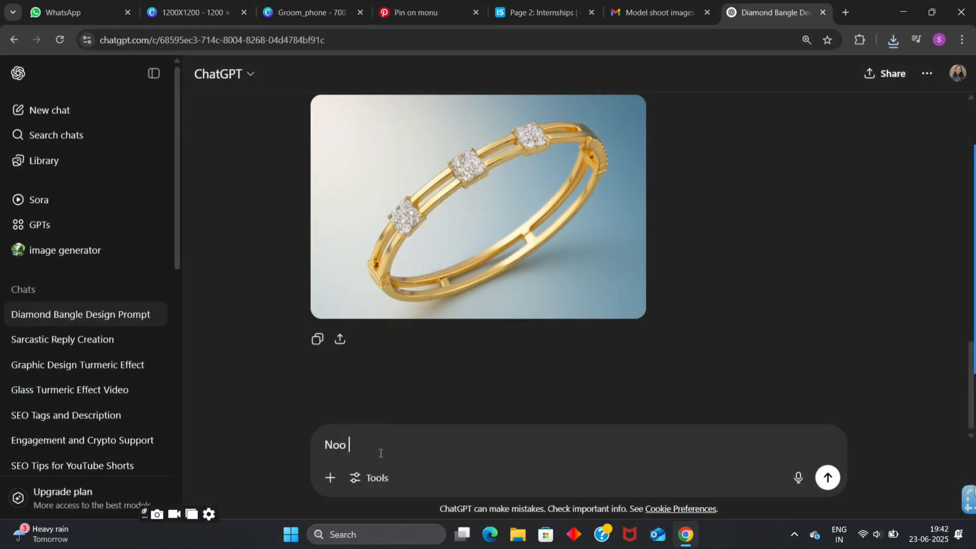
{"action": "scroll", "coordinate": [518, 183], "scroll_direction": "up", "scroll_amount": 8}
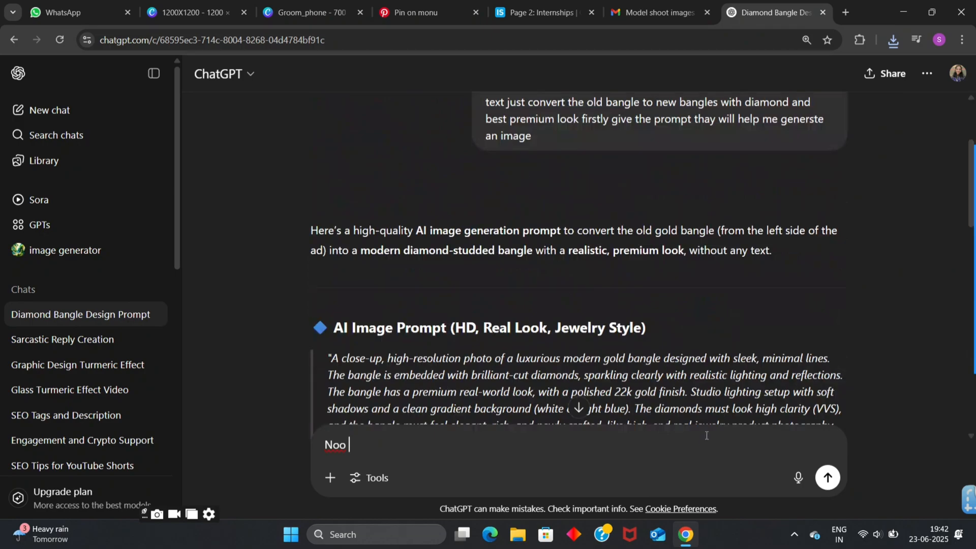
{"action": "scroll", "coordinate": [748, 332], "scroll_direction": "up", "scroll_amount": 3}
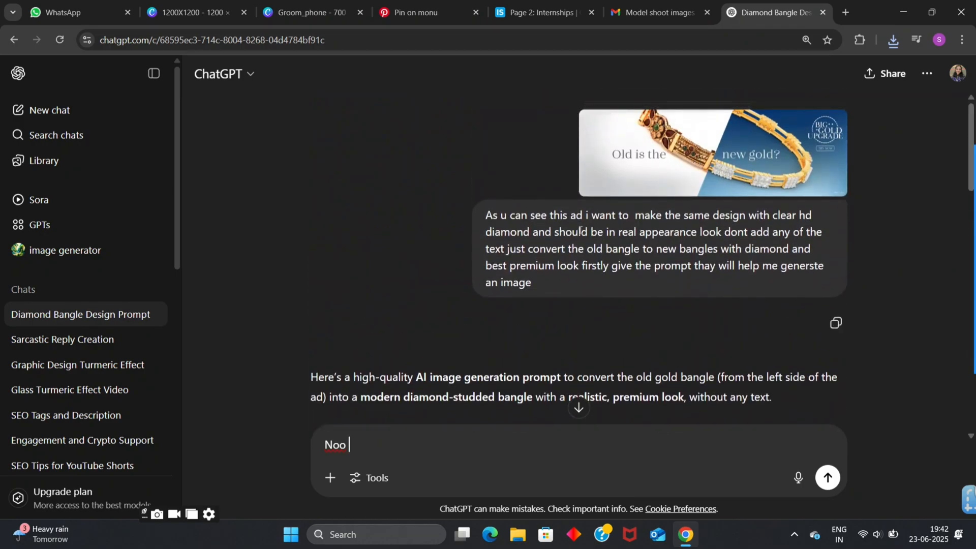
- Begin a follow-up message saying that the image shows a clear transformation of the old bangle becoming new
{"action": "scroll", "coordinate": [580, 231], "scroll_direction": "down", "scroll_amount": 11}
{"action": "type", "text": "A"}
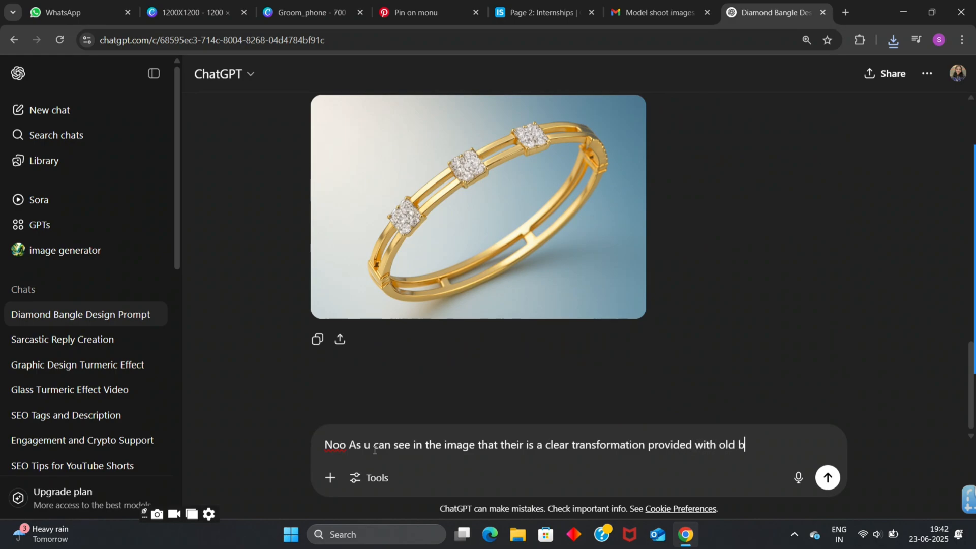
{"action": "type", "text": "e becomming new"}
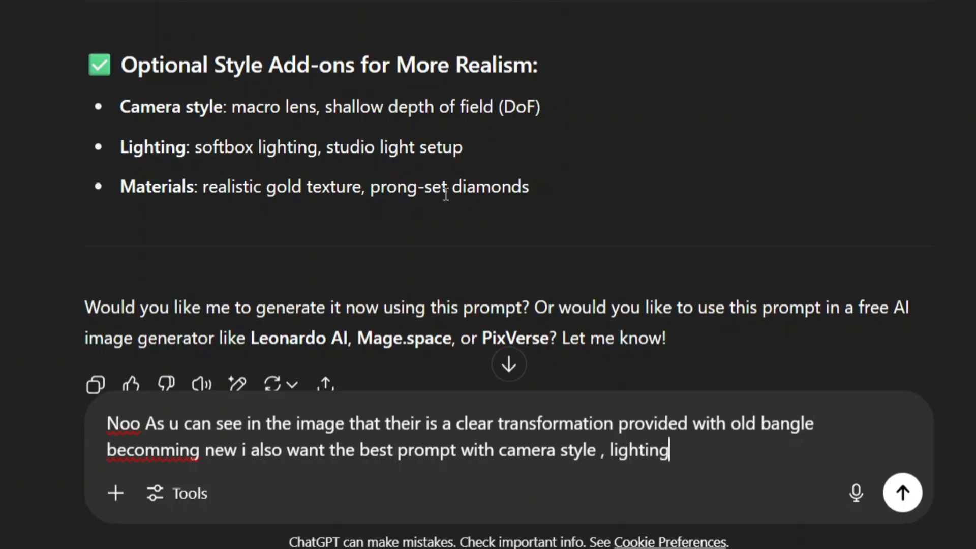
- Extend the message with a request for the best prompt covering camera style, lighting and material
{"action": "type", "text": "and mate"}
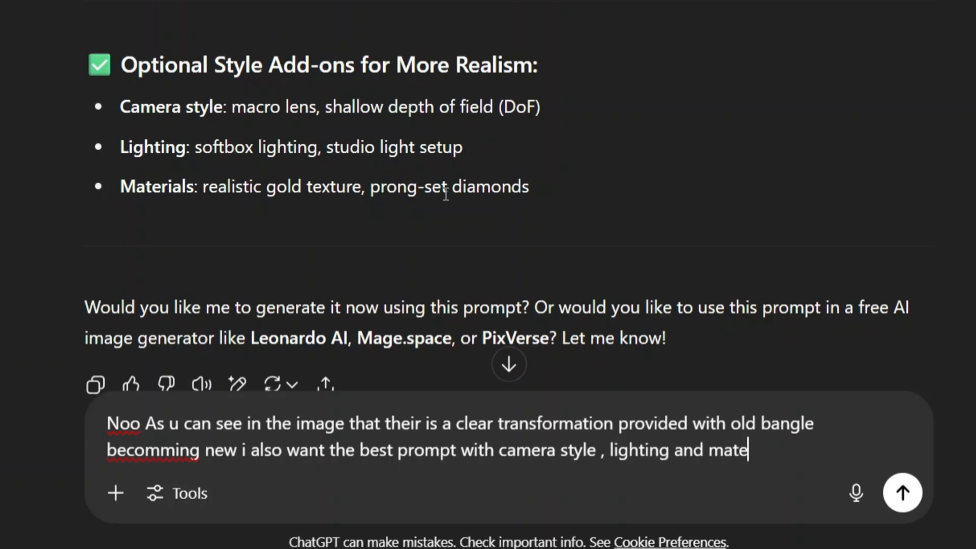
{"action": "type", "text": "rial of b"}
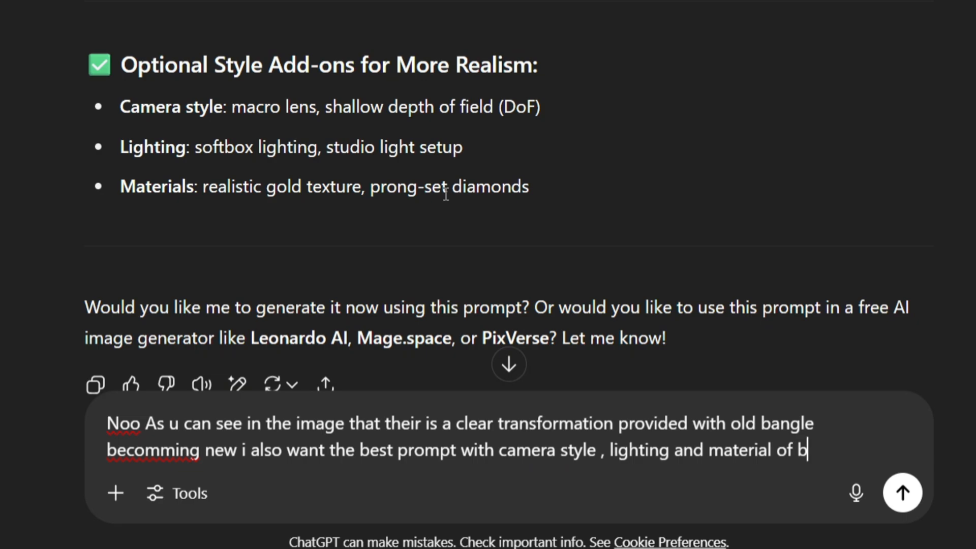
{"action": "type", "text": "est old ol"}
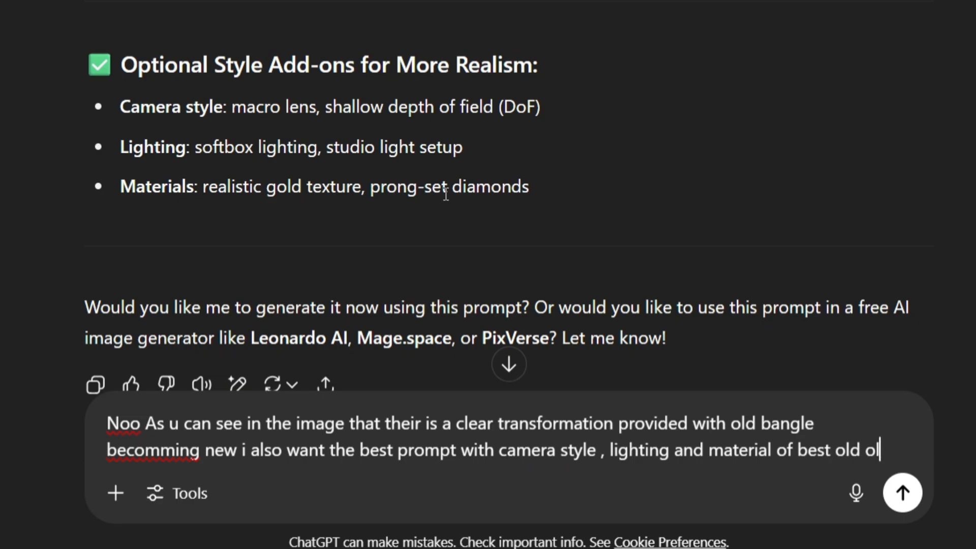
{"action": "key", "text": "BackSpace"}
{"action": "key", "text": "BackSpace"}
- Specify gold texture for the old side, HD diamond texture for the new, request a prompt for a professional, clear design image, and send the message
{"action": "type", "text": "having the "}
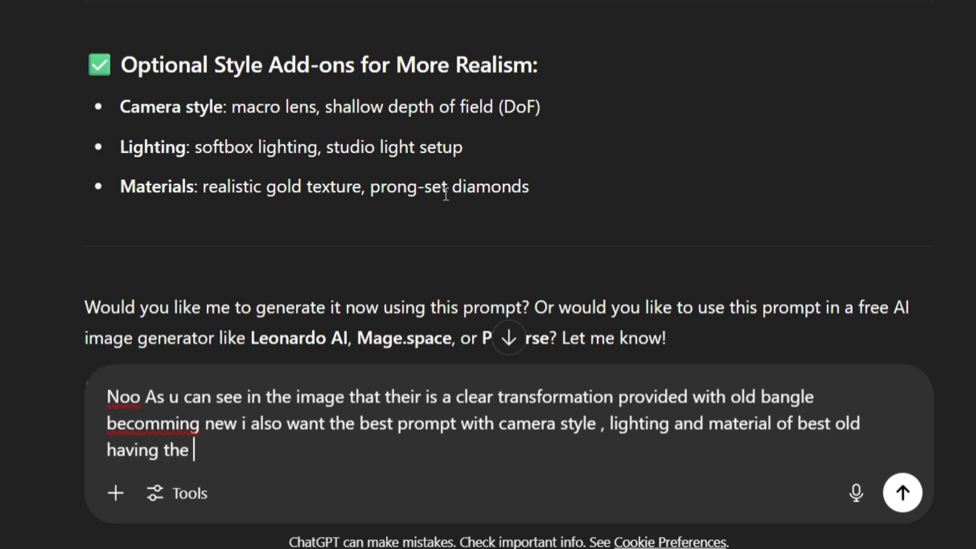
{"action": "type", "text": "gold ter"}
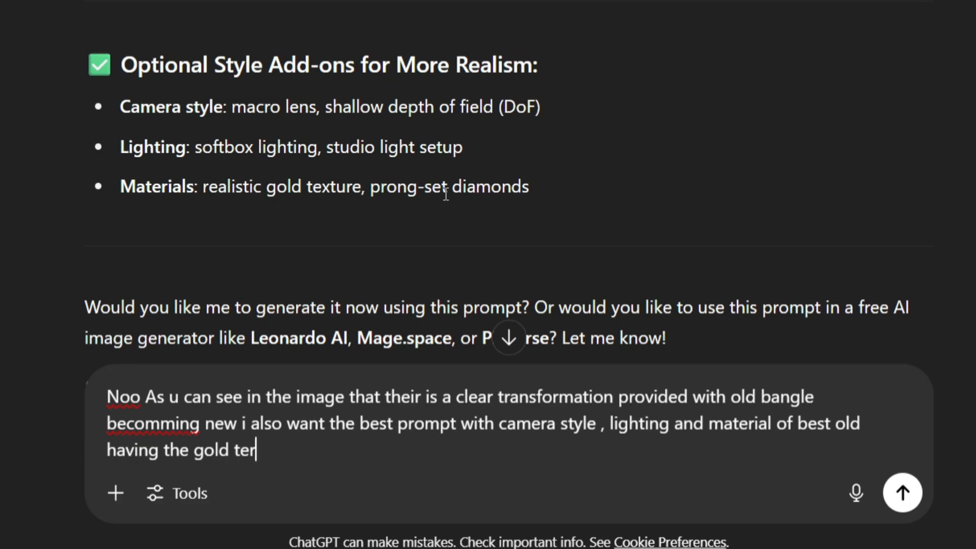
{"action": "type", "text": "xt"}
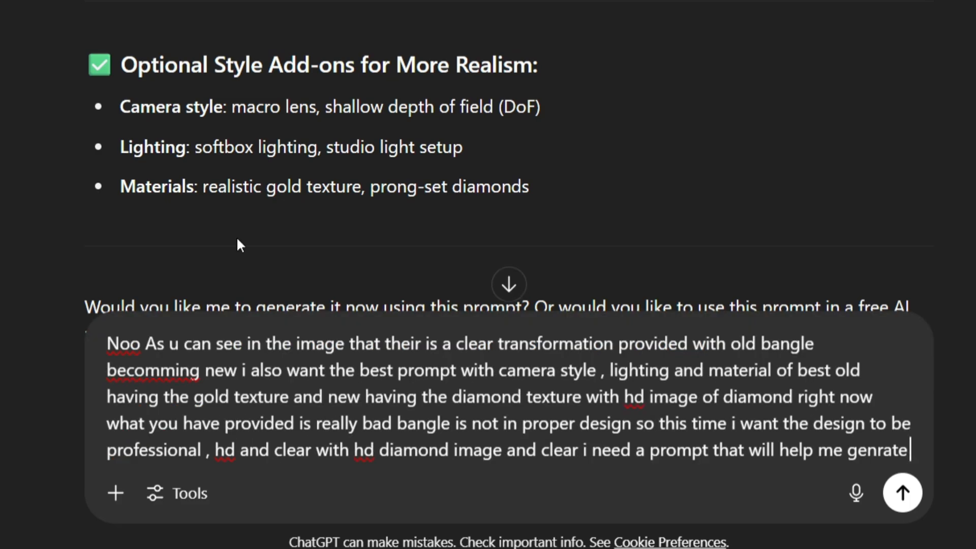
{"action": "type", "text": "a im"}
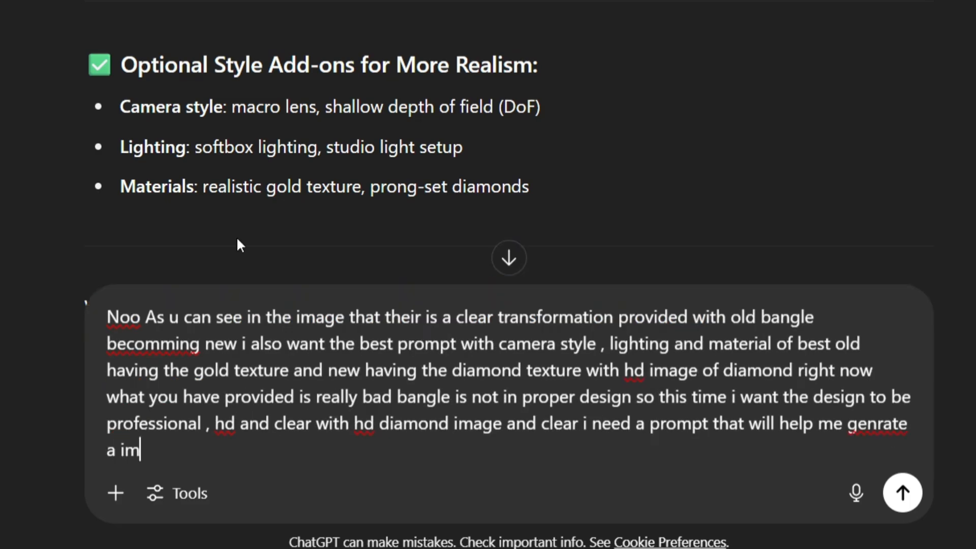
{"action": "type", "text": "age of the desaign"}
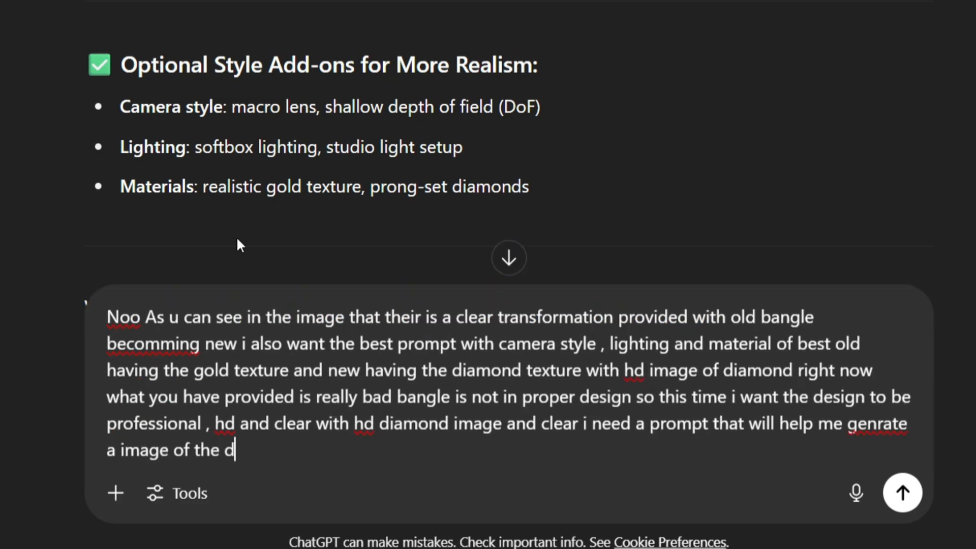
{"action": "key", "text": "Return"}
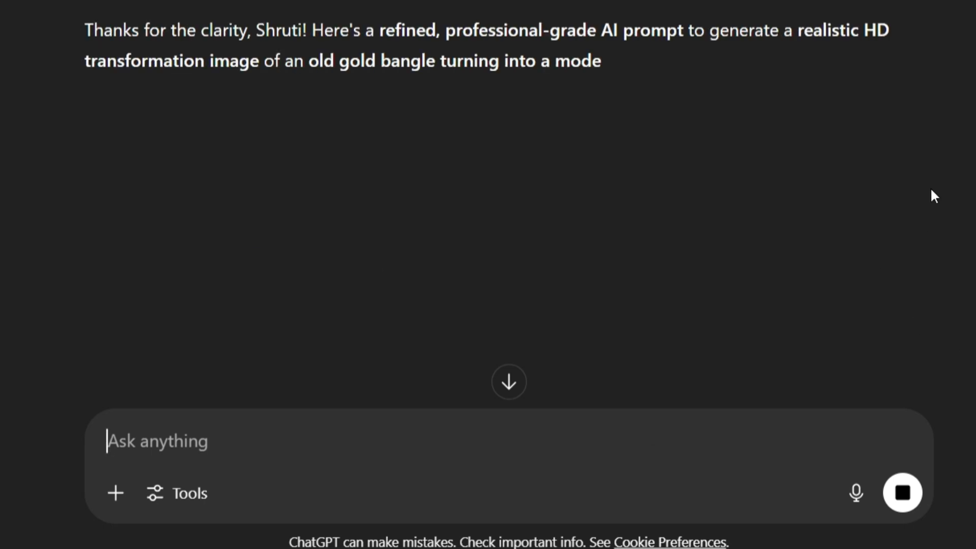
- Examine the advanced AI image prompt for the old-to-new gold bangle transformation in the reply
{"action": "scroll", "coordinate": [934, 148], "scroll_direction": "down", "scroll_amount": 3}
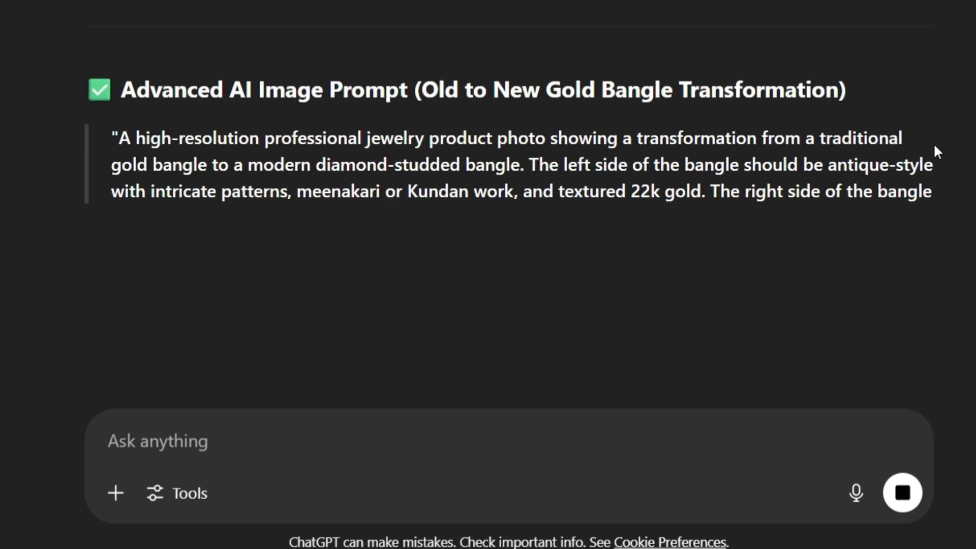
{"action": "key", "text": "ctrl+plus"}
{"action": "scroll", "coordinate": [468, 206], "scroll_direction": "down", "scroll_amount": 4}
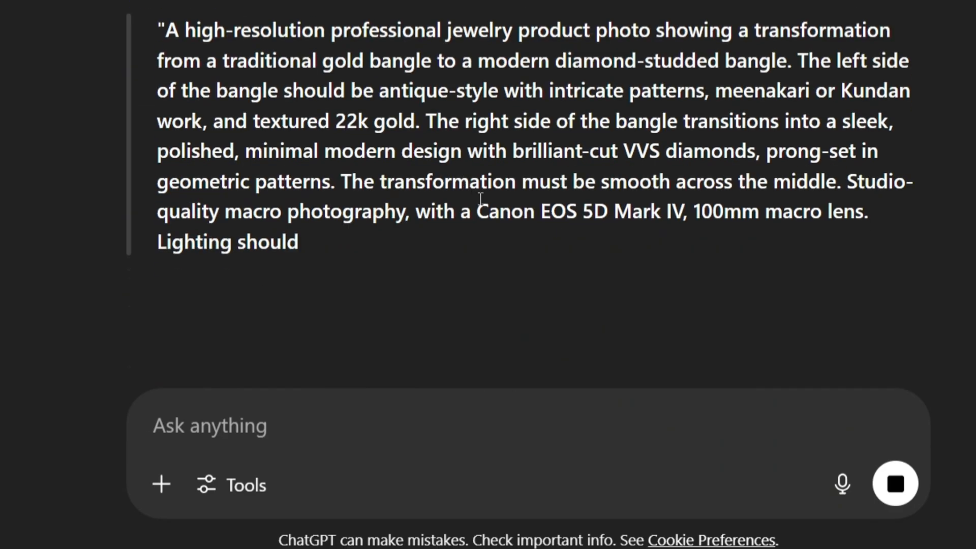
{"action": "scroll", "coordinate": [527, 206], "scroll_direction": "down", "scroll_amount": 1}
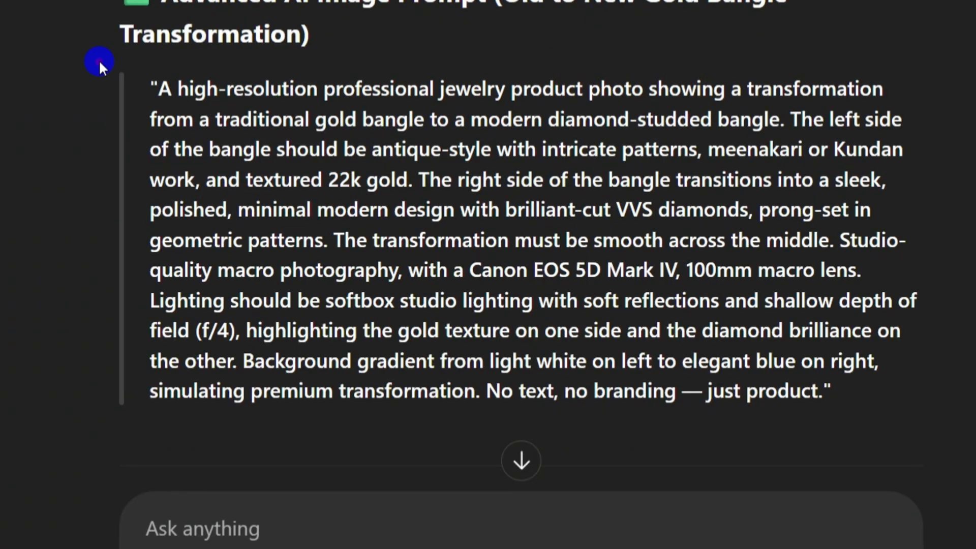
{"action": "left_click_drag", "start_coordinate": [99, 60], "coordinate": [942, 435]}
{"action": "key", "text": "ctrl+minus"}
{"action": "scroll", "coordinate": [560, 197], "scroll_direction": "up", "scroll_amount": 5}
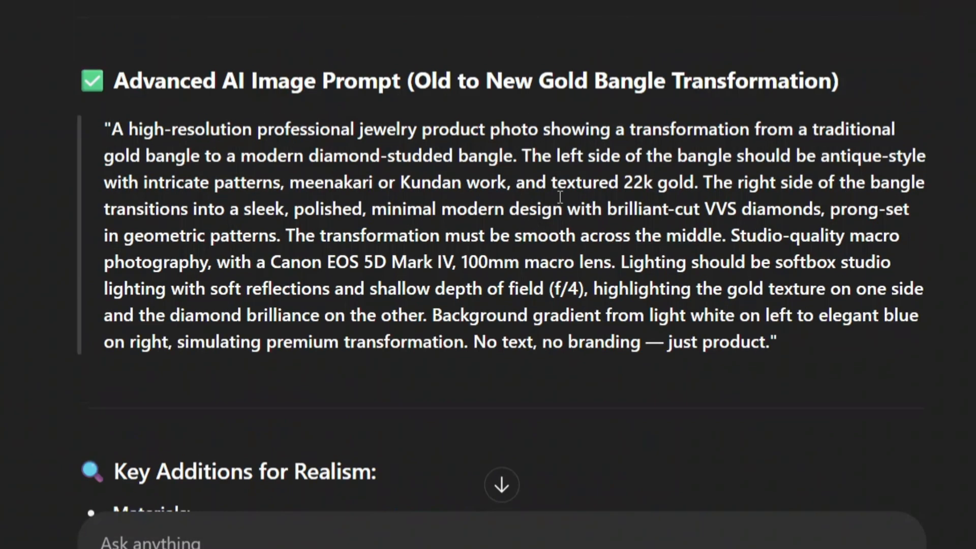
- Copy the full advanced bangle transformation prompt from the reply into a new message and go to its end
{"action": "left_click_drag", "start_coordinate": [107, 130], "coordinate": [771, 348]}
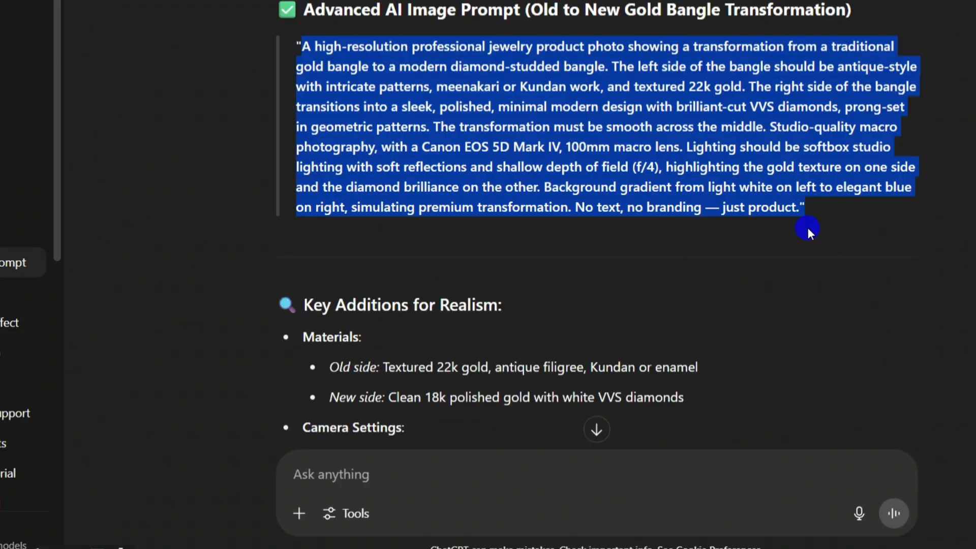
{"action": "key", "text": "ctrl+c"}
{"action": "left_click", "coordinate": [538, 484]}
{"action": "key", "text": "ctrl+v"}
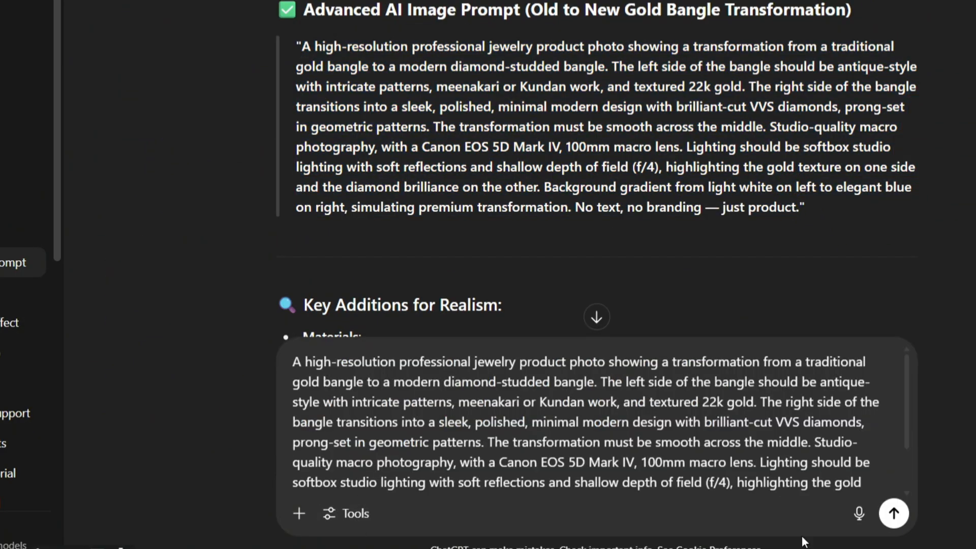
{"action": "scroll", "coordinate": [659, 469], "scroll_direction": "down", "scroll_amount": 1}
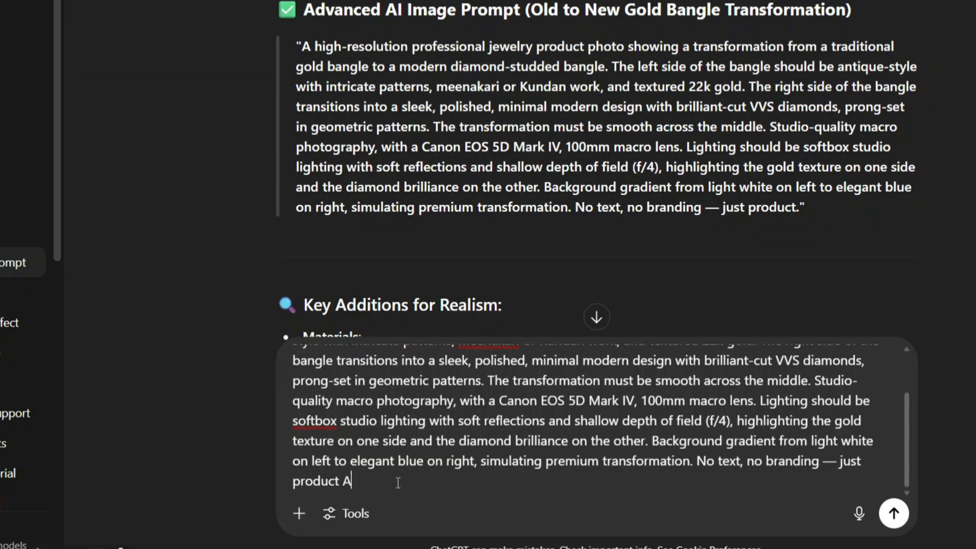
- Append "As i have given the prompt generate a similar image" to the pasted bangle prompt and send the message
{"action": "type", "text": "As i have given the prompt"}
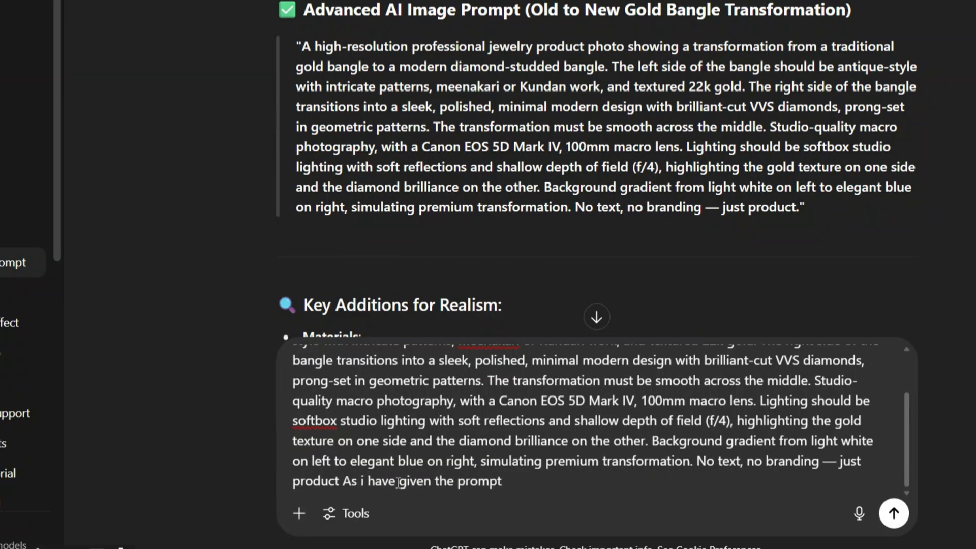
{"action": "type", "text": " generate a simi"}
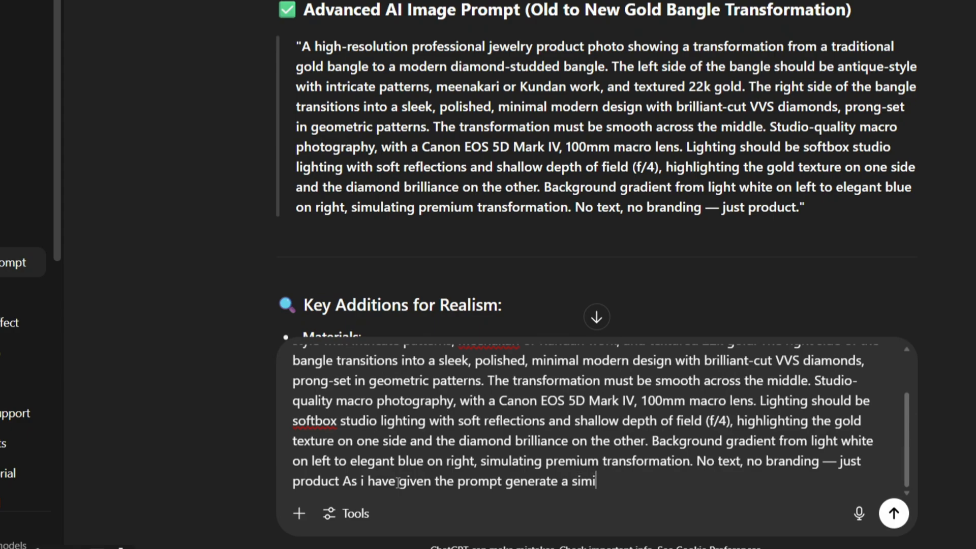
{"action": "type", "text": "lar image"}
{"action": "key", "text": "Return"}
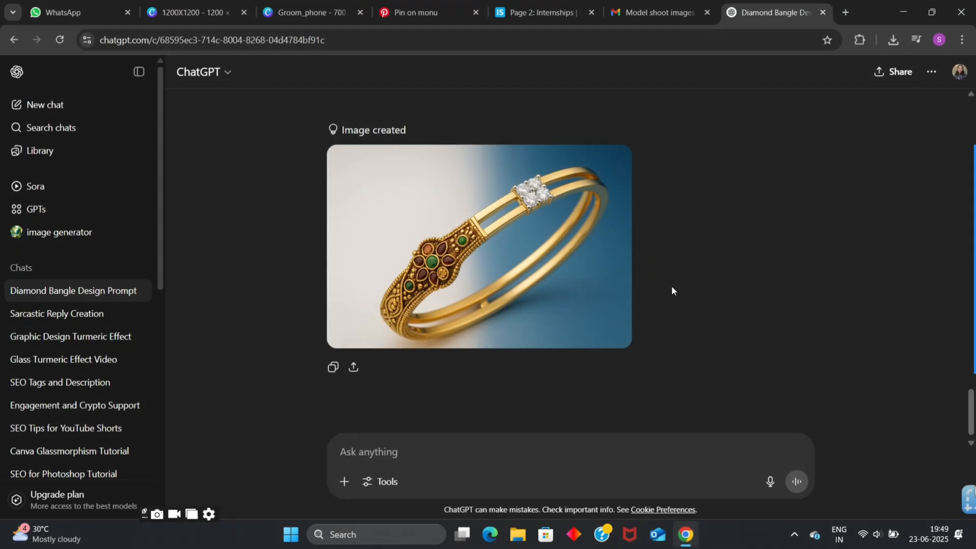
- Download the generated old-to-new bangle image and switch to the 1200X1200 design in Canva
{"action": "mouse_move", "coordinate": [615, 270]}
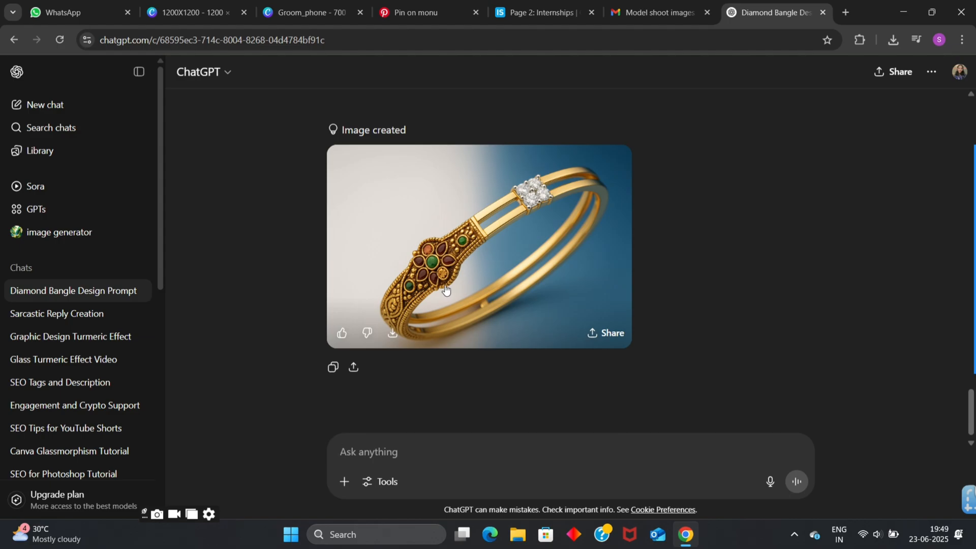
{"action": "left_click", "coordinate": [393, 333]}
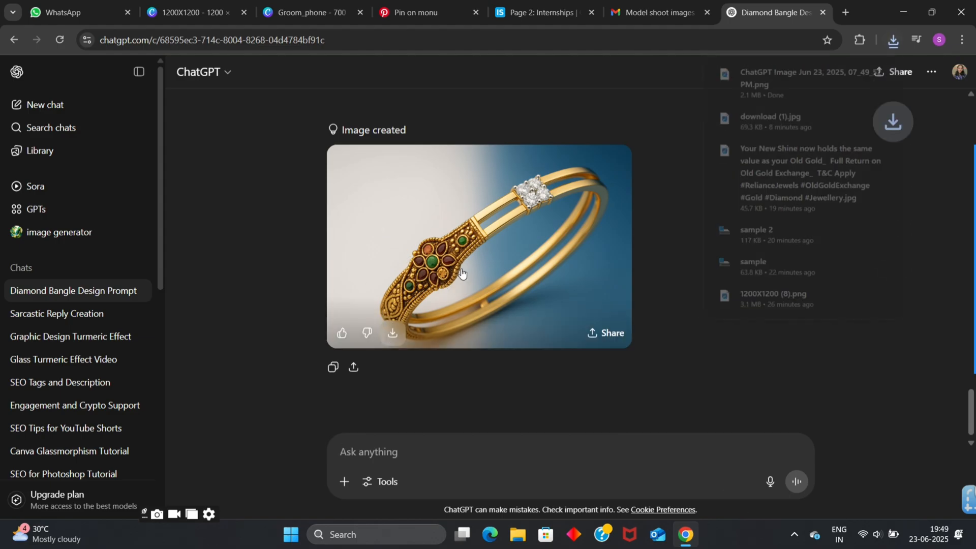
{"action": "left_click", "coordinate": [192, 12]}
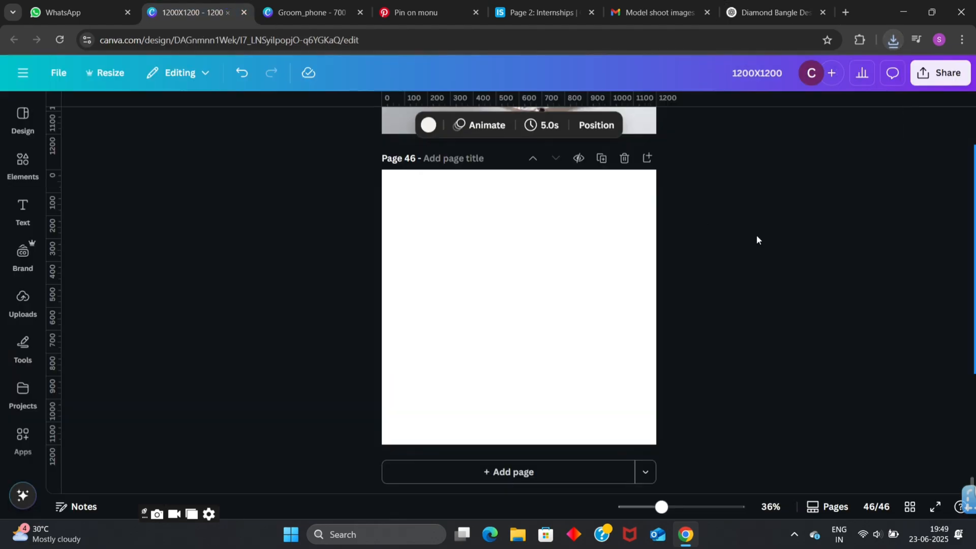
- Place the newly downloaded old-to-new bangle image from Downloads onto blank page 46 and close the stray Edge window
{"action": "left_click", "coordinate": [518, 534]}
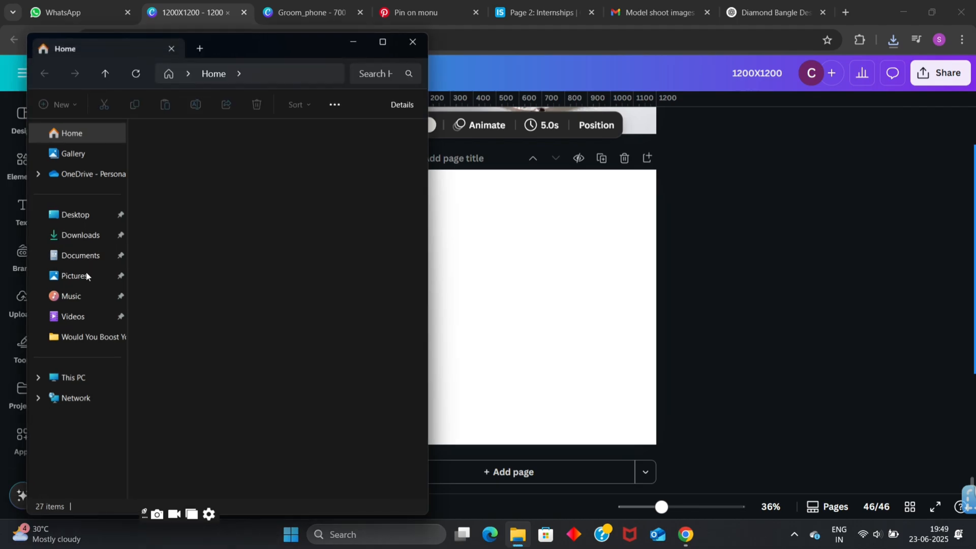
{"action": "left_click", "coordinate": [79, 238]}
{"action": "left_click_drag", "start_coordinate": [170, 172], "coordinate": [497, 262]}
{"action": "left_click", "coordinate": [498, 540]}
{"action": "left_click", "coordinate": [517, 538]}
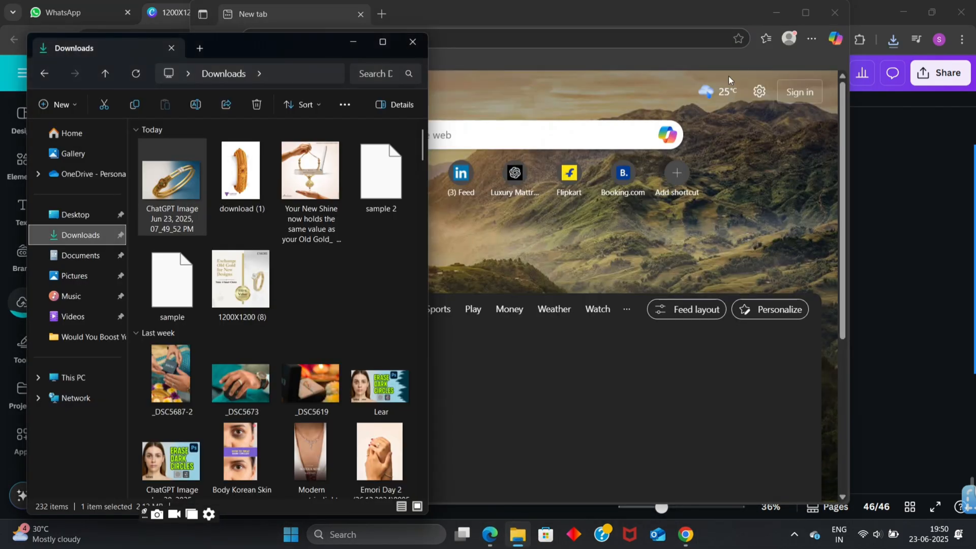
{"action": "left_click", "coordinate": [838, 3]}
{"action": "left_click", "coordinate": [835, 12]}
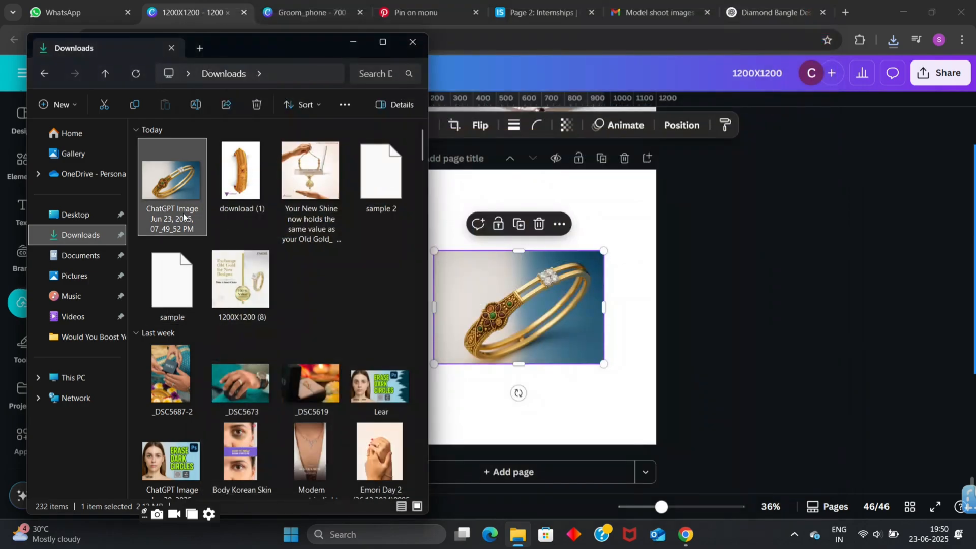
- Return to the ChatGPT conversation and download the earlier image of the bangle with three diamond clusters
{"action": "left_click", "coordinate": [770, 12]}
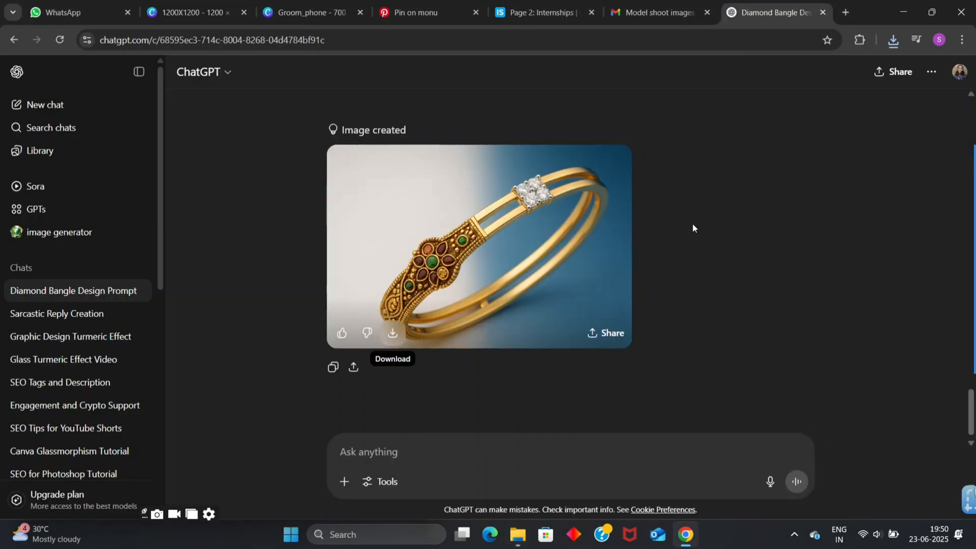
{"action": "scroll", "coordinate": [675, 199], "scroll_direction": "up", "scroll_amount": 15}
{"action": "scroll", "coordinate": [547, 290], "scroll_direction": "down", "scroll_amount": 2}
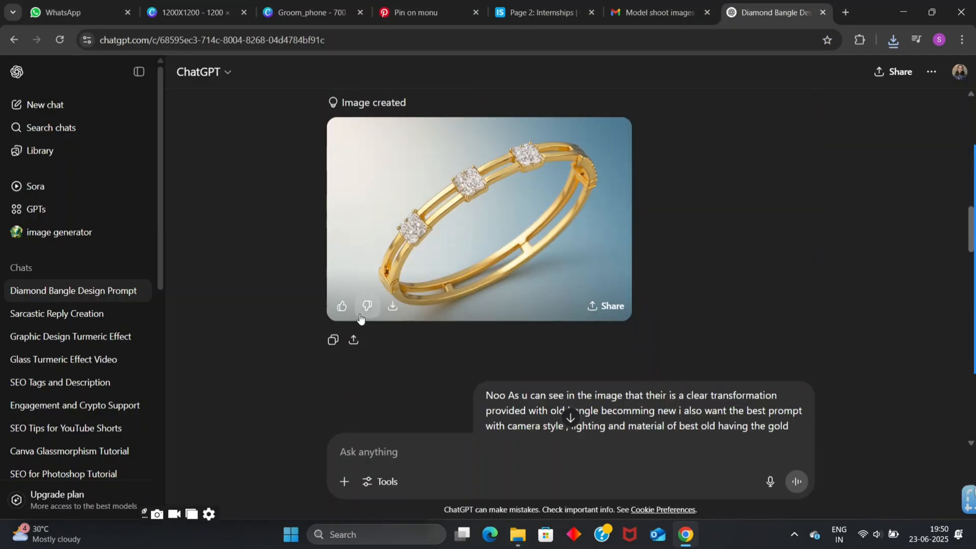
{"action": "left_click", "coordinate": [397, 306]}
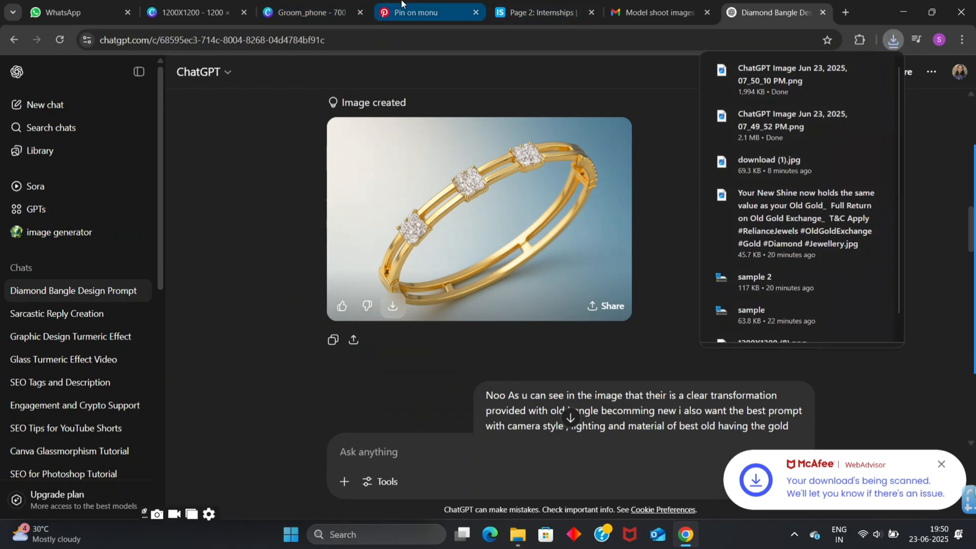
- Add the downloaded three-diamond bangle image to page 46 in Canva and move it toward the page's upper left, off the old bangle
{"action": "left_click", "coordinate": [204, 3]}
{"action": "left_click", "coordinate": [517, 534]}
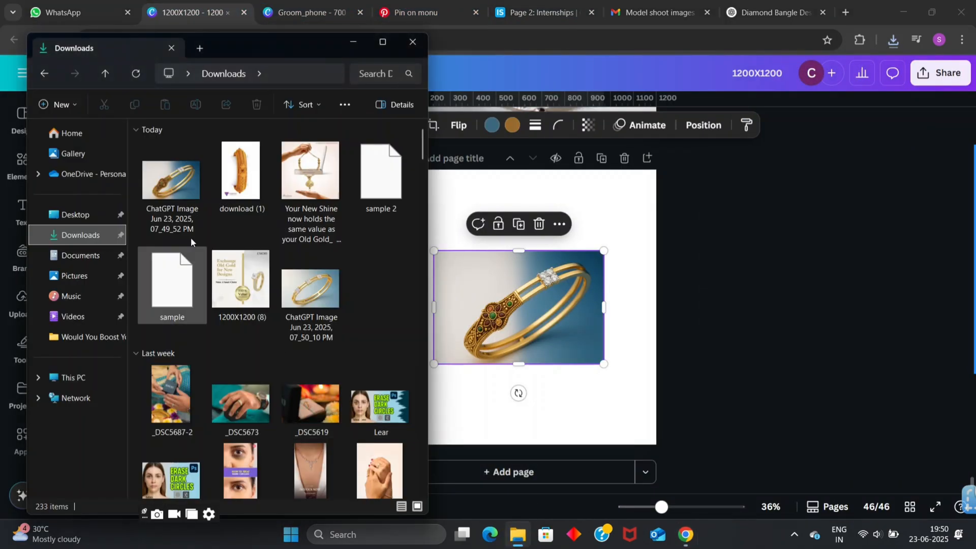
{"action": "left_click_drag", "start_coordinate": [173, 179], "coordinate": [574, 353]}
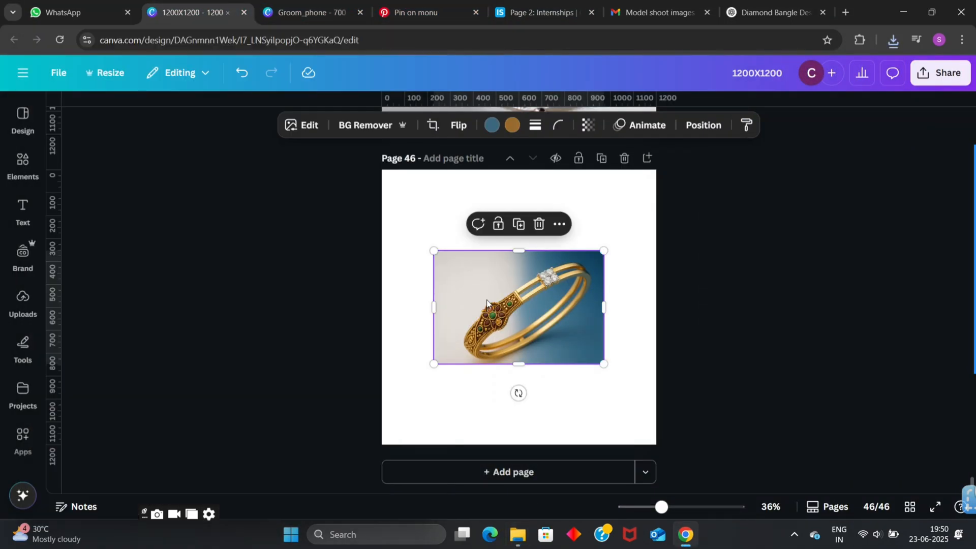
{"action": "scroll", "coordinate": [582, 392], "scroll_direction": "up", "scroll_amount": 3}
{"action": "scroll", "coordinate": [590, 389], "scroll_direction": "up", "scroll_amount": 3}
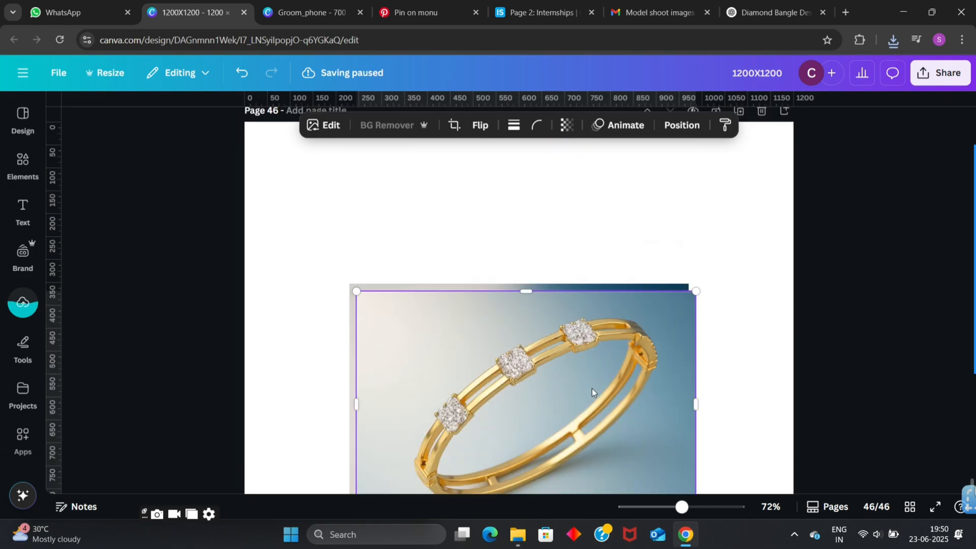
{"action": "scroll", "coordinate": [592, 389], "scroll_direction": "down", "scroll_amount": 2}
{"action": "left_click_drag", "start_coordinate": [489, 410], "coordinate": [444, 326]}
- Remove the backgrounds from both bangle images and set the bangles apart on the page
{"action": "left_click", "coordinate": [501, 413]}
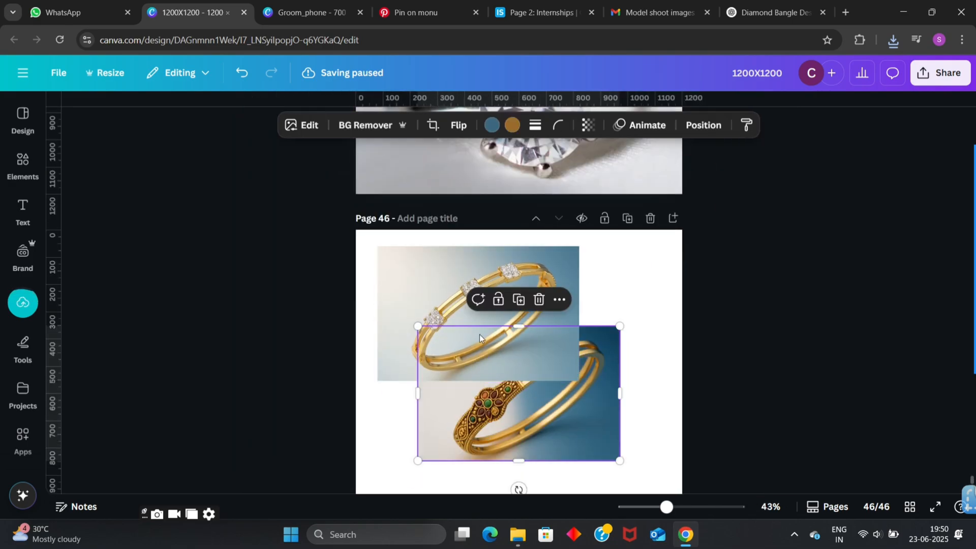
{"action": "left_click", "coordinate": [423, 288]}
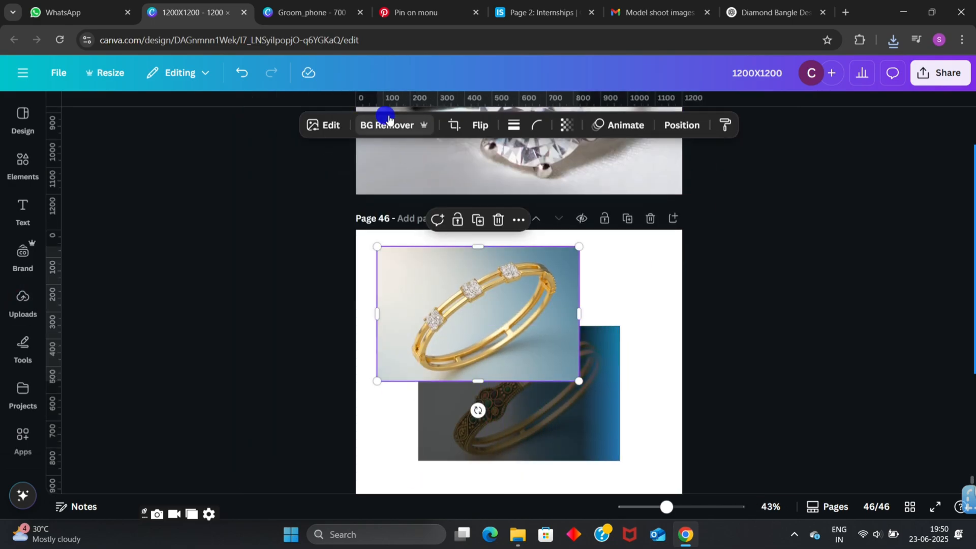
{"action": "left_click", "coordinate": [351, 126]}
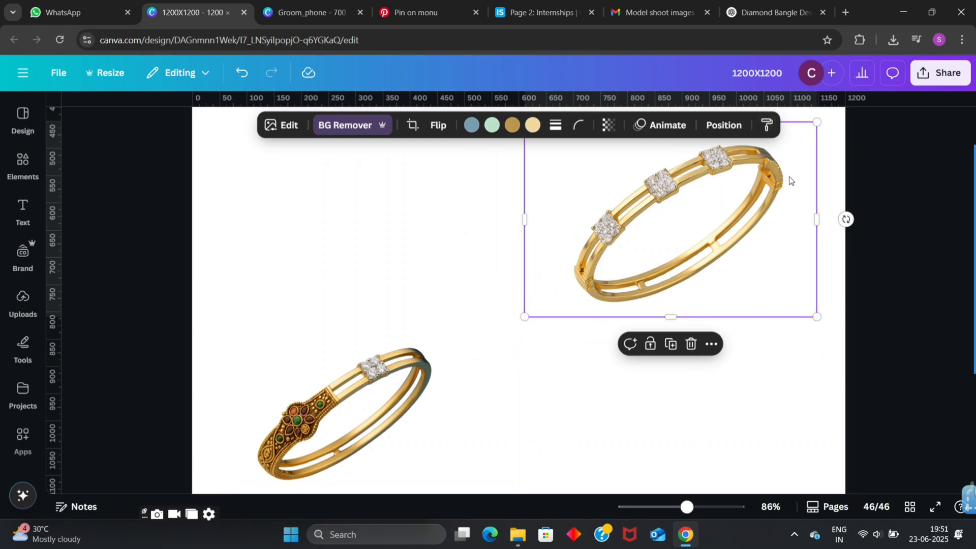
- Download only page 46 as a PNG with a transparent background at size 1.875 (2,250 × 2,250 px)
{"action": "left_click", "coordinate": [915, 77]}
{"action": "left_click", "coordinate": [743, 338]}
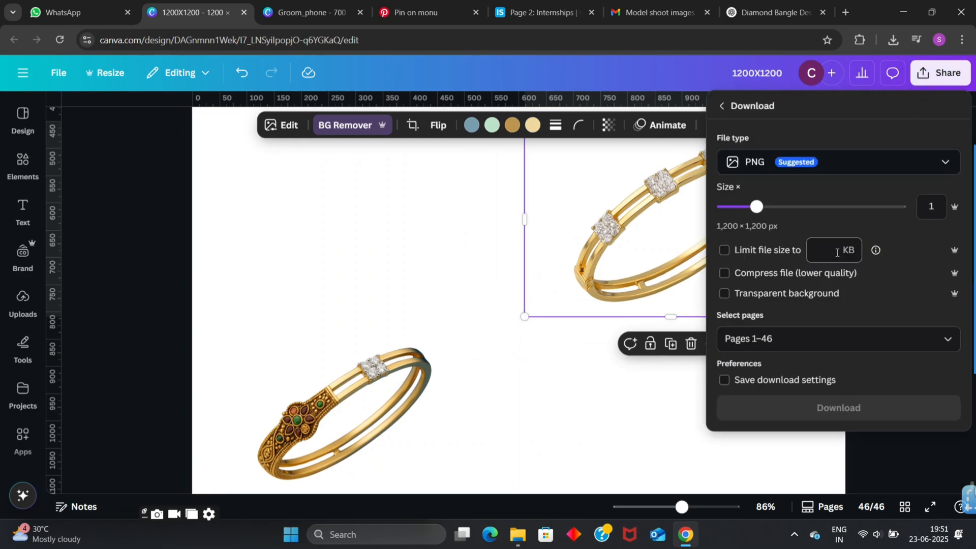
{"action": "left_click", "coordinate": [794, 291]}
{"action": "left_click", "coordinate": [789, 331]}
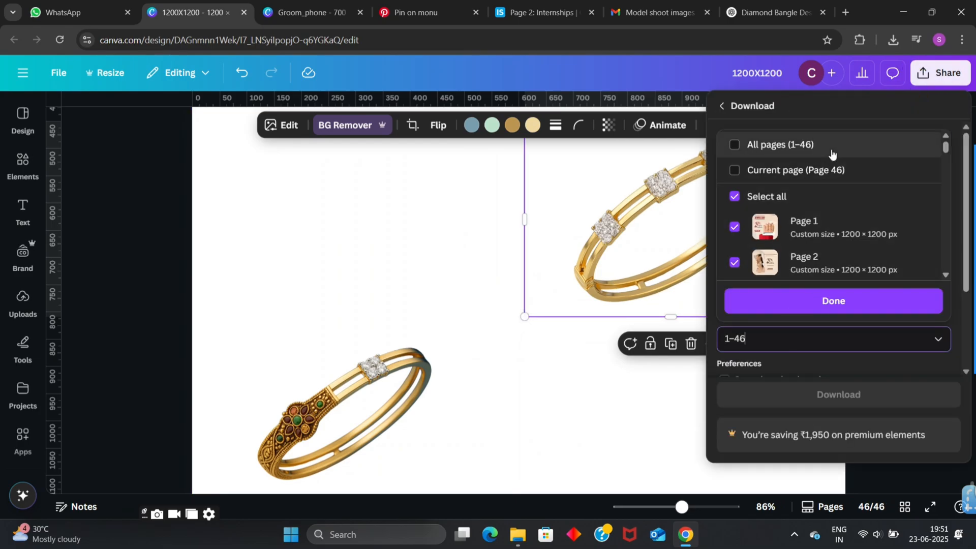
{"action": "left_click", "coordinate": [824, 169]}
{"action": "left_click", "coordinate": [788, 300]}
{"action": "left_click", "coordinate": [816, 207]}
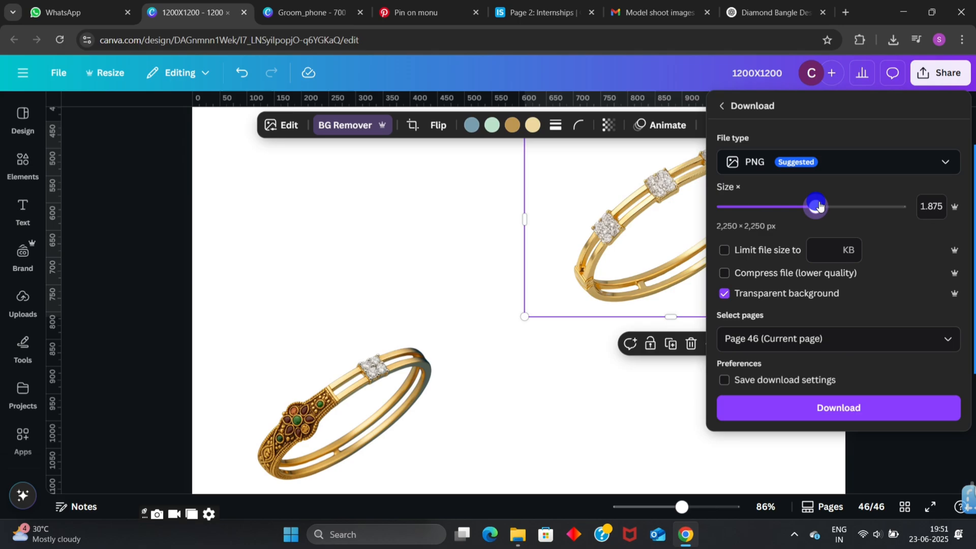
{"action": "left_click", "coordinate": [824, 410]}
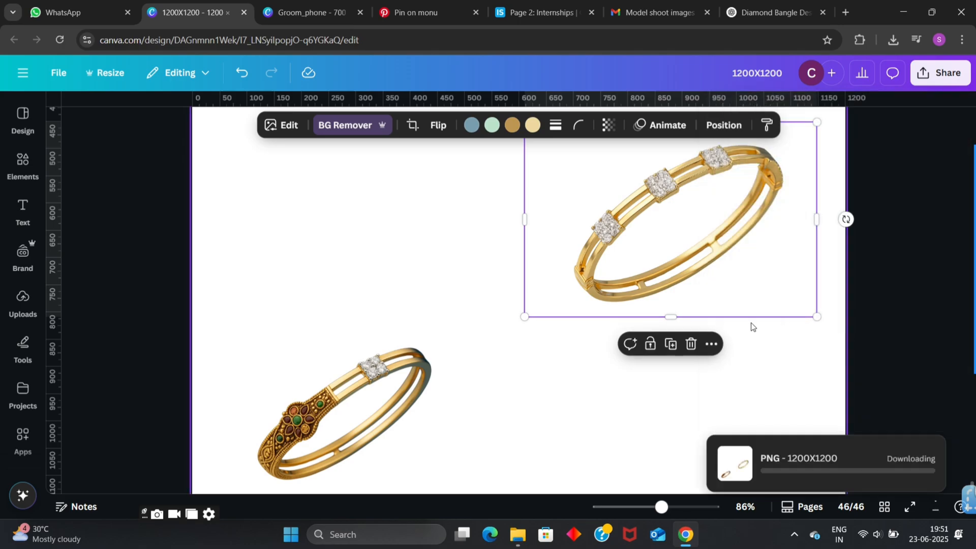
{"action": "scroll", "coordinate": [523, 371], "scroll_direction": "down", "scroll_amount": 2}
{"action": "scroll", "coordinate": [524, 372], "scroll_direction": "up", "scroll_amount": 2}
- Open Adobe Photoshop 2022 and create a new document of 1200 × 1200 pixels
{"action": "key", "text": "super+s"}
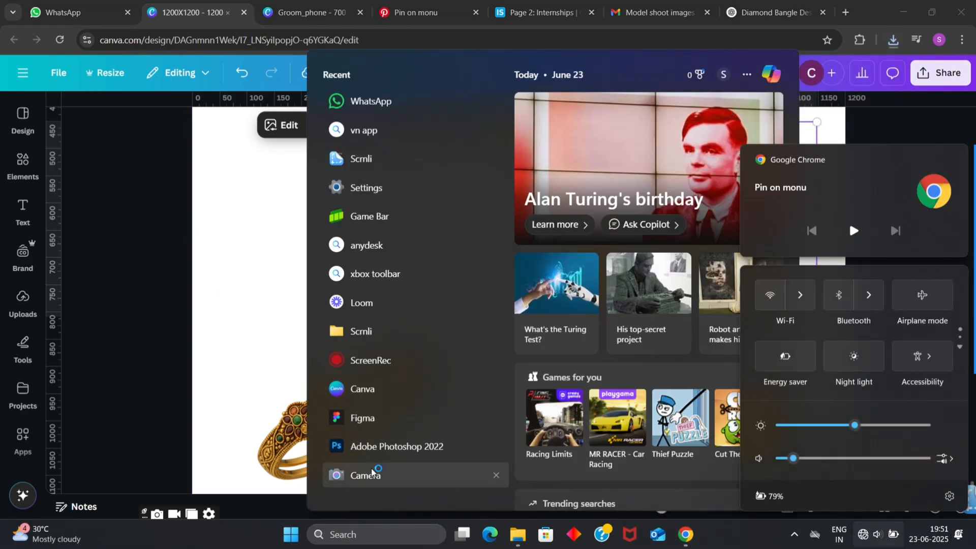
{"action": "left_click", "coordinate": [386, 447]}
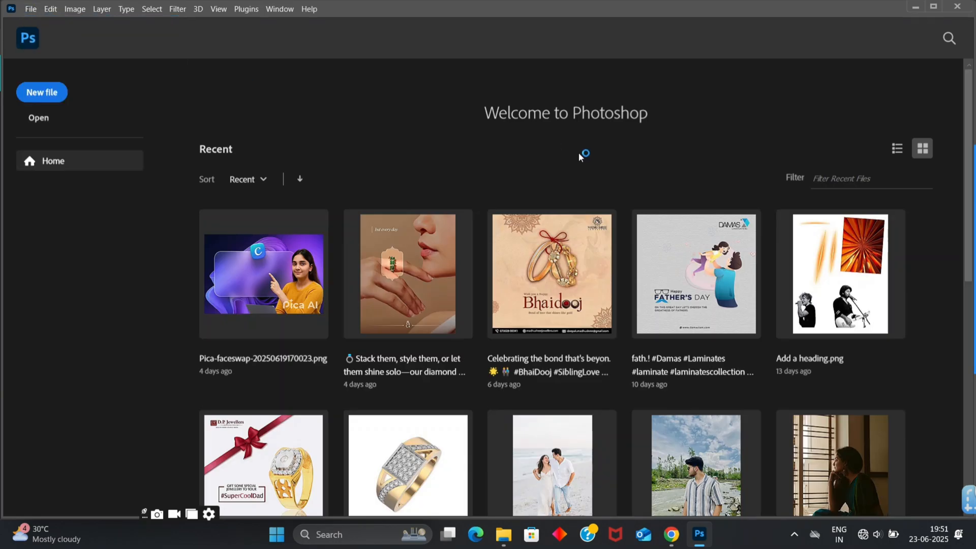
{"action": "key", "text": "ctrl+n"}
{"action": "left_click", "coordinate": [612, 138]}
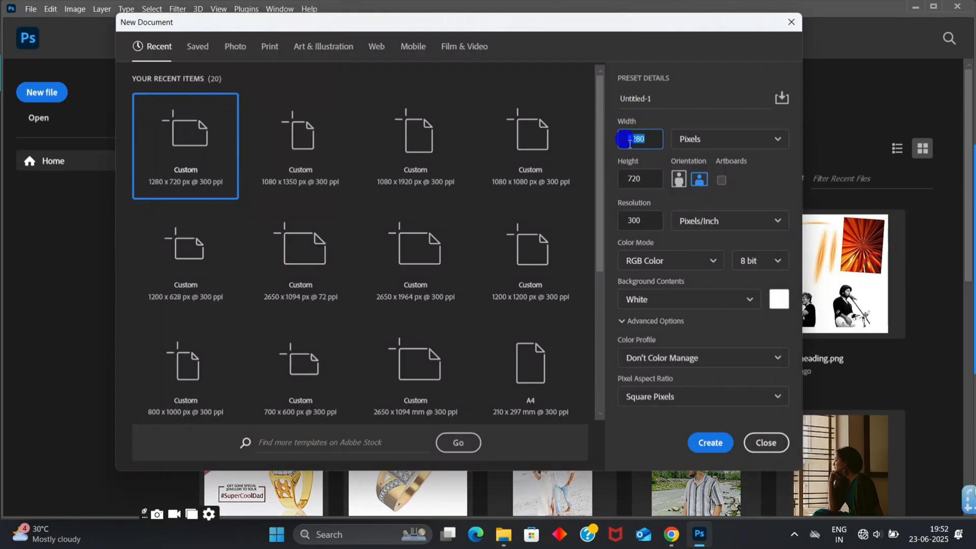
{"action": "type", "text": "1200"}
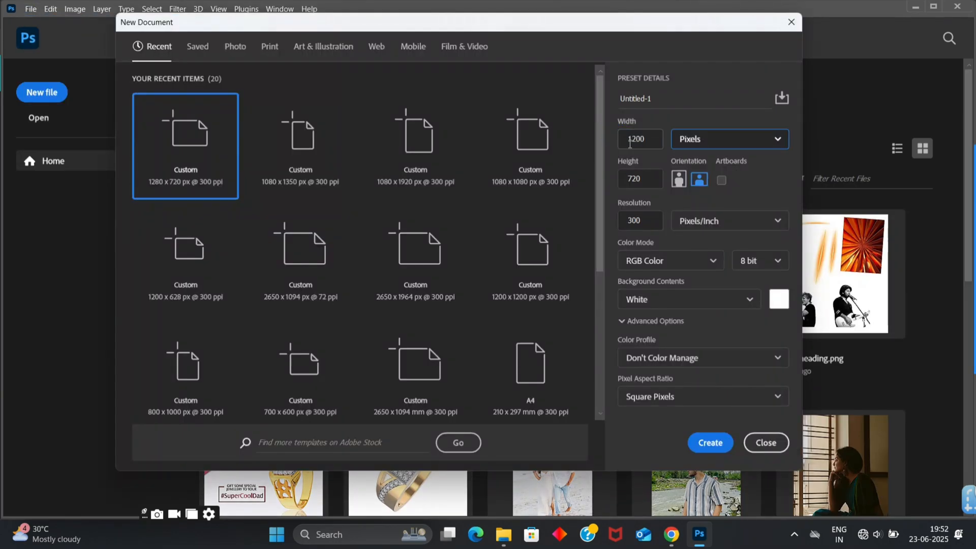
{"action": "key", "text": "Tab"}
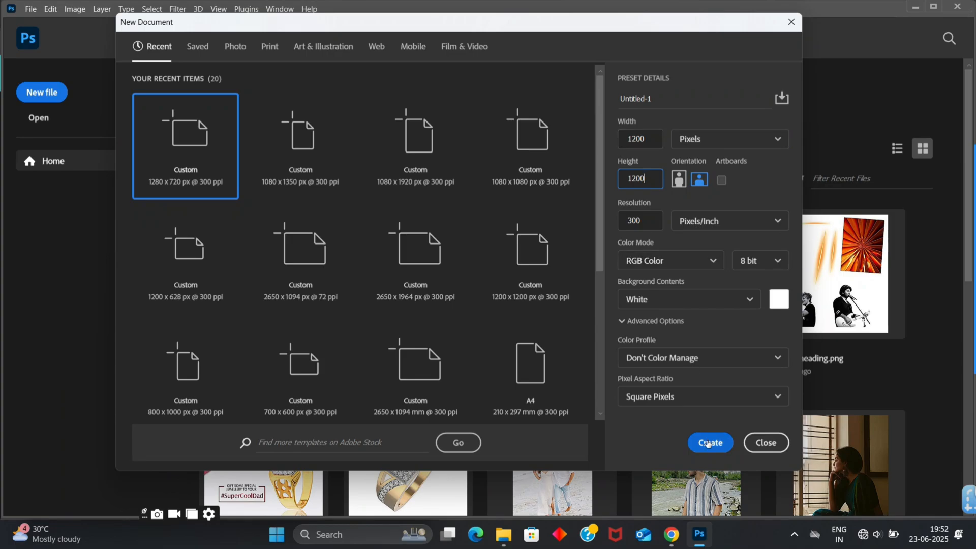
{"action": "left_click", "coordinate": [722, 359]}
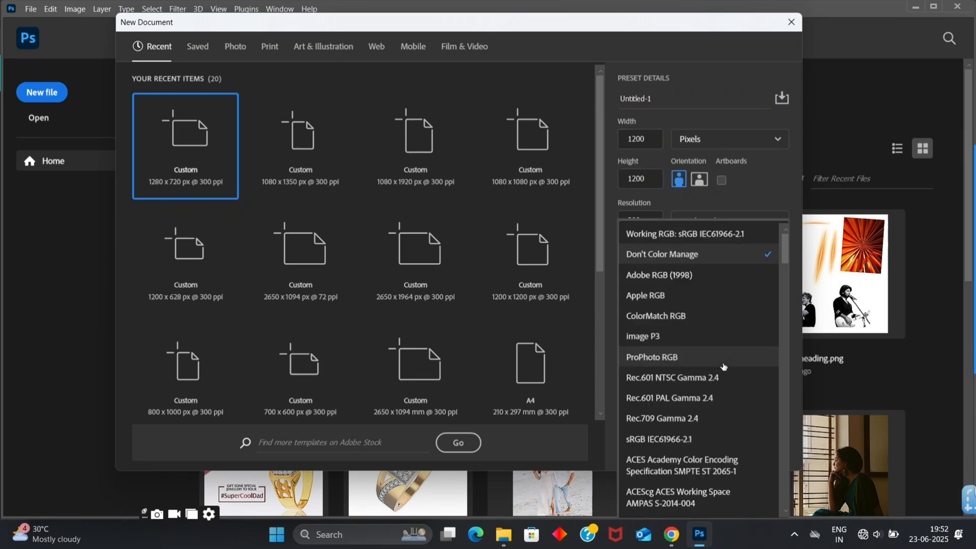
{"action": "left_click", "coordinate": [748, 198]}
{"action": "left_click", "coordinate": [701, 444]}
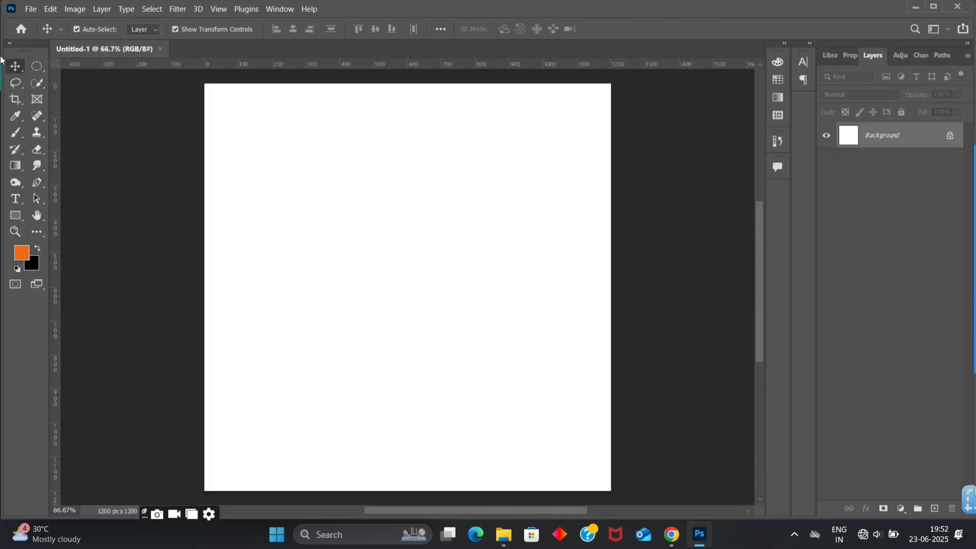
- Open the exported cutout file 1200X1200 (2) from the Downloads folder
{"action": "left_click", "coordinate": [31, 9]}
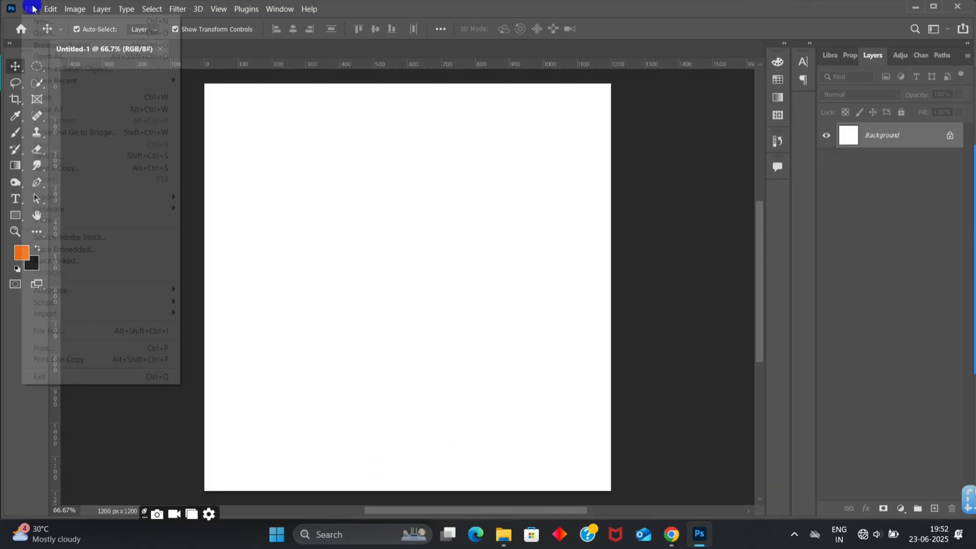
{"action": "left_click", "coordinate": [38, 34]}
{"action": "left_click", "coordinate": [130, 119]}
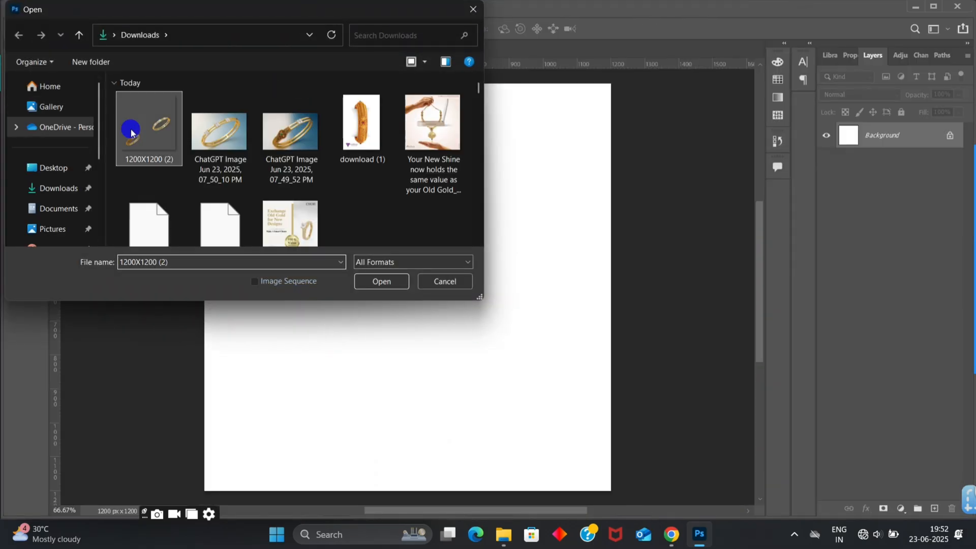
{"action": "left_click", "coordinate": [381, 282]}
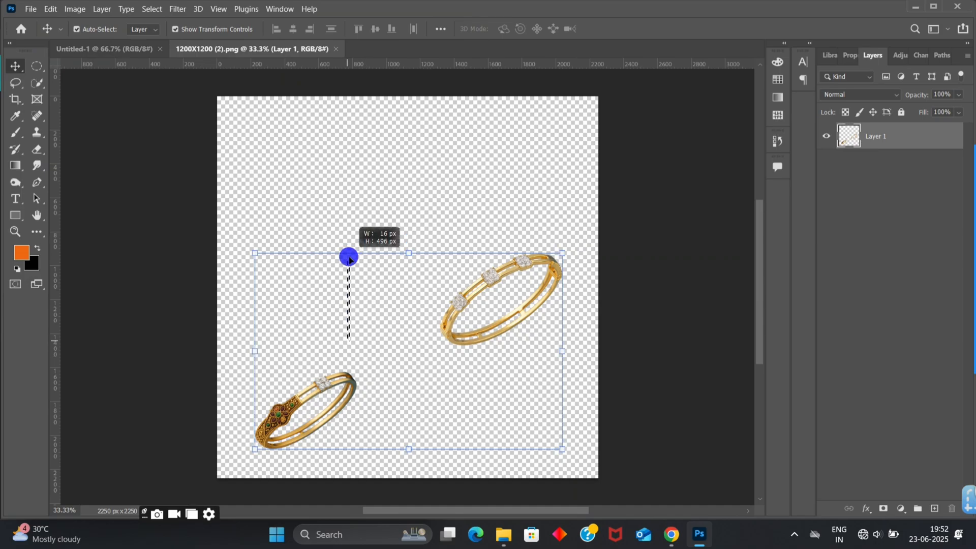
- Select the old gold bangle with a freehand Lasso outline and paste the copied selection into the Untitled-1 document
{"action": "left_click", "coordinate": [17, 83]}
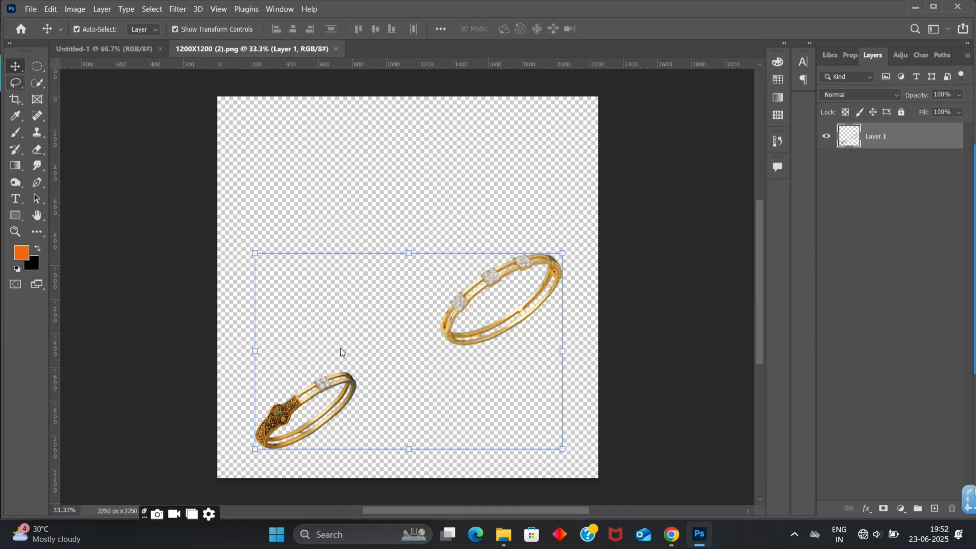
{"action": "mouse_move", "coordinate": [342, 349]}
{"action": "left_mouse_down"}
{"action": "mouse_move", "coordinate": [263, 383]}
{"action": "mouse_move", "coordinate": [234, 438]}
{"action": "mouse_move", "coordinate": [323, 456]}
{"action": "mouse_move", "coordinate": [357, 357]}
{"action": "mouse_move", "coordinate": [342, 349]}
{"action": "left_mouse_up"}
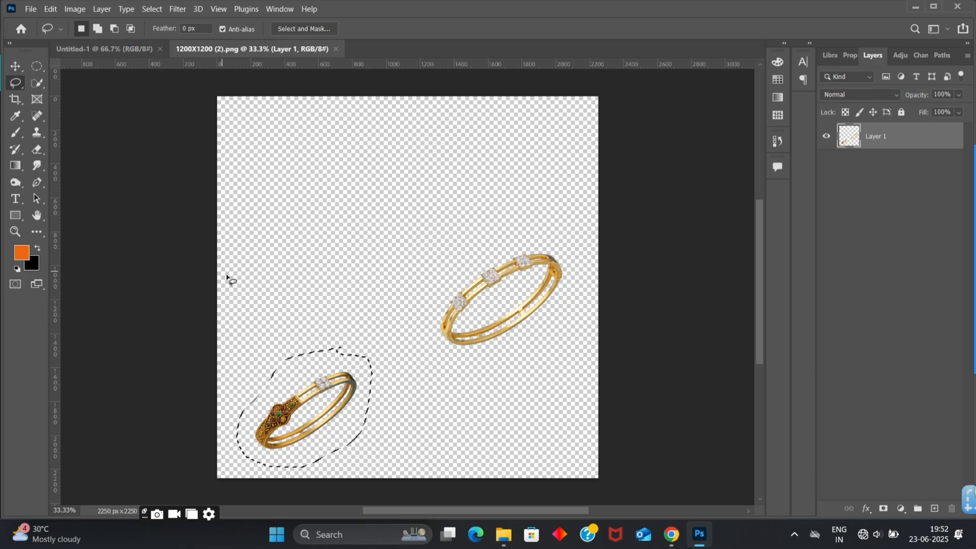
{"action": "left_click", "coordinate": [122, 49]}
{"action": "left_click", "coordinate": [15, 67]}
{"action": "key", "text": "ctrl+v"}
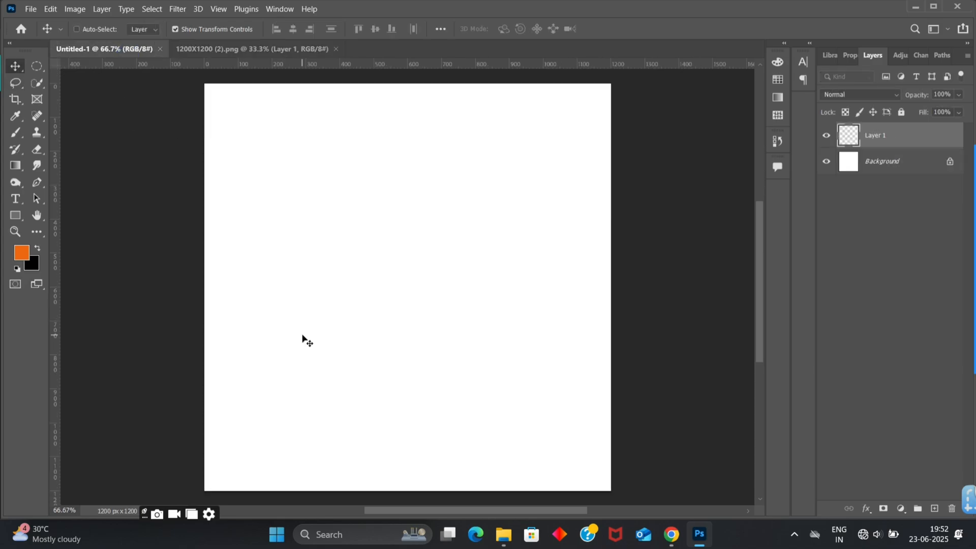
- Return to the 1200X1200 (2) cutout file and outline the diamond bangle with a freehand Lasso selection
{"action": "left_click", "coordinate": [211, 48]}
{"action": "left_click", "coordinate": [405, 303]}
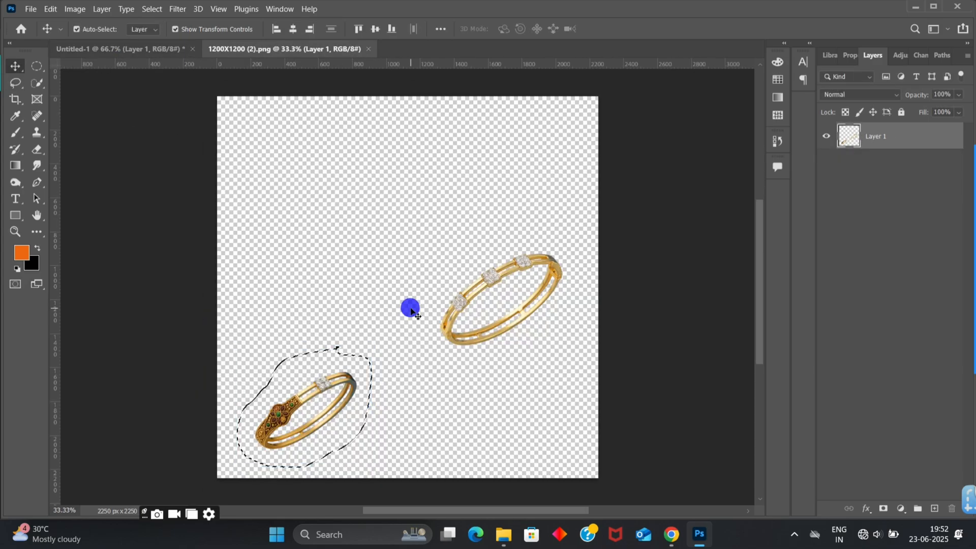
{"action": "key", "text": "l"}
{"action": "mouse_move", "coordinate": [488, 222]}
{"action": "left_mouse_down"}
{"action": "mouse_move", "coordinate": [431, 298]}
{"action": "mouse_move", "coordinate": [432, 355]}
{"action": "mouse_move", "coordinate": [538, 340]}
{"action": "mouse_move", "coordinate": [580, 280]}
{"action": "mouse_move", "coordinate": [535, 212]}
{"action": "mouse_move", "coordinate": [465, 243]}
{"action": "left_mouse_up"}
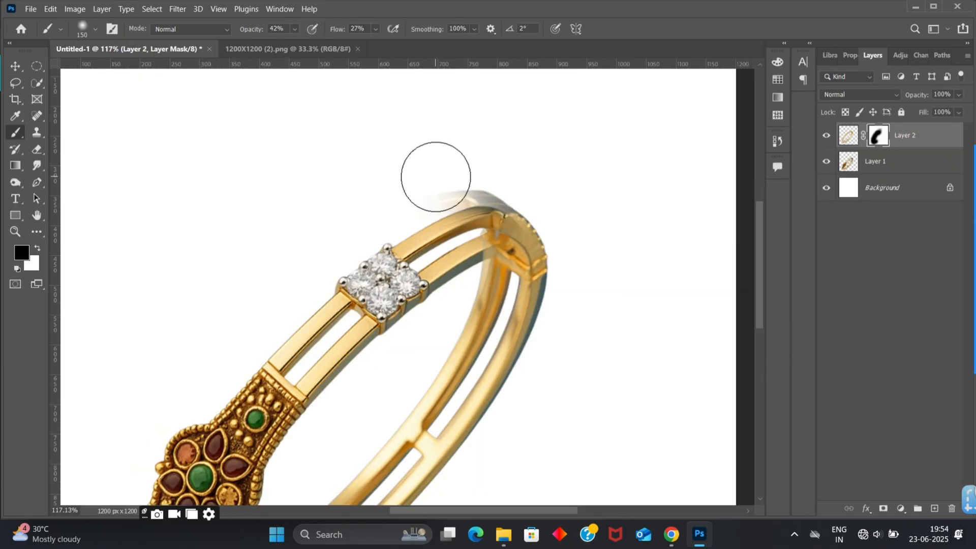
- Set the mask brush in the Untitled-1 document to 100% opacity and 86% flow
{"action": "key", "text": "bracketleft"}
{"action": "key", "text": "bracketleft"}
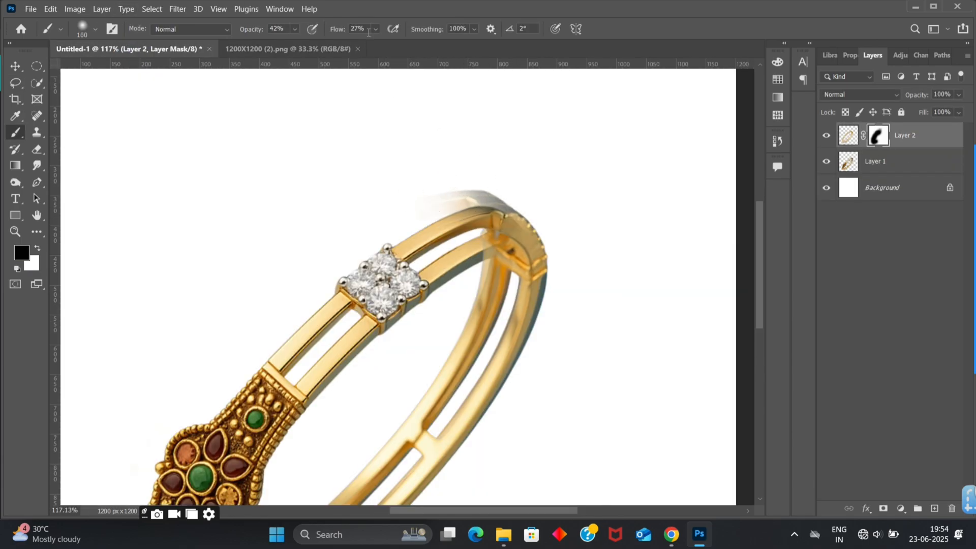
{"action": "left_click_drag", "start_coordinate": [323, 44], "coordinate": [351, 43]}
{"action": "left_click", "coordinate": [378, 29]}
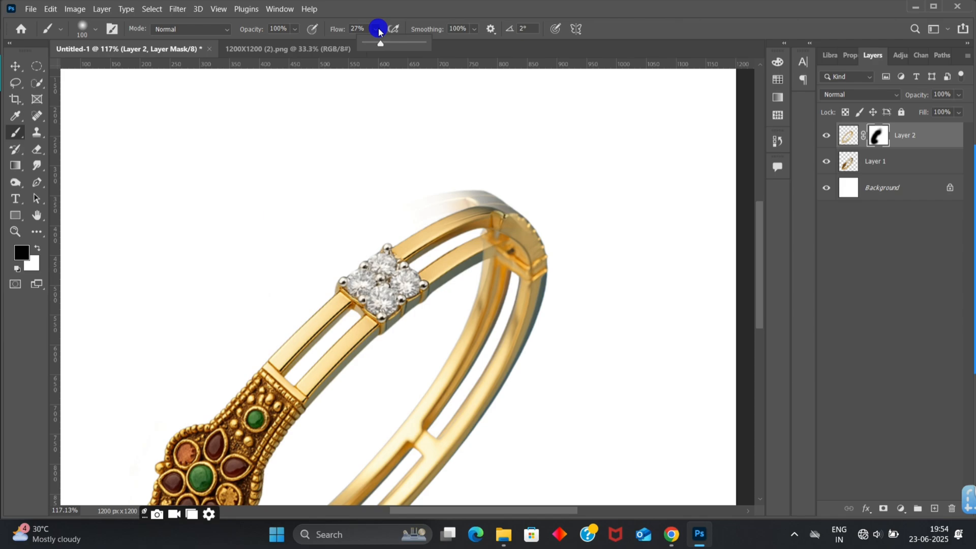
{"action": "left_click", "coordinate": [416, 45]}
- Paint out the faded leftover above the upper band on Layer 2's mask with a 60 px black brush
{"action": "key", "text": "bracketleft"}
{"action": "key", "text": "bracketleft"}
{"action": "key", "text": "bracketleft"}
{"action": "key", "text": "bracketleft"}
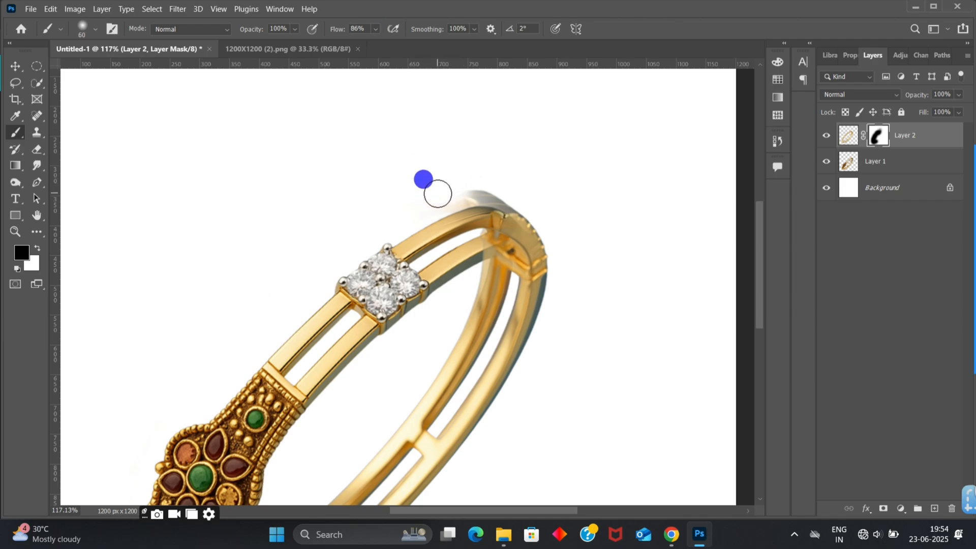
{"action": "mouse_move", "coordinate": [438, 193]}
{"action": "left_mouse_down"}
{"action": "mouse_move", "coordinate": [499, 178]}
{"action": "mouse_move", "coordinate": [410, 196]}
{"action": "mouse_move", "coordinate": [488, 185]}
{"action": "mouse_move", "coordinate": [442, 194]}
{"action": "mouse_move", "coordinate": [514, 194]}
{"action": "mouse_move", "coordinate": [498, 187]}
{"action": "left_mouse_up"}
{"action": "left_click", "coordinate": [503, 186]}
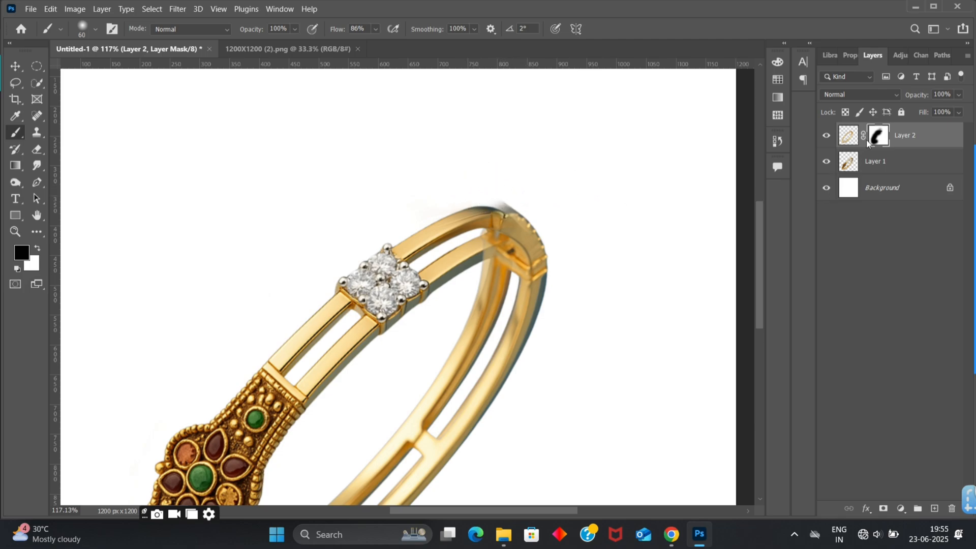
- Add a layer mask to Layer 1, undoing the trial brush stroke near the clasp
{"action": "left_click", "coordinate": [898, 162]}
{"action": "left_click", "coordinate": [884, 508]}
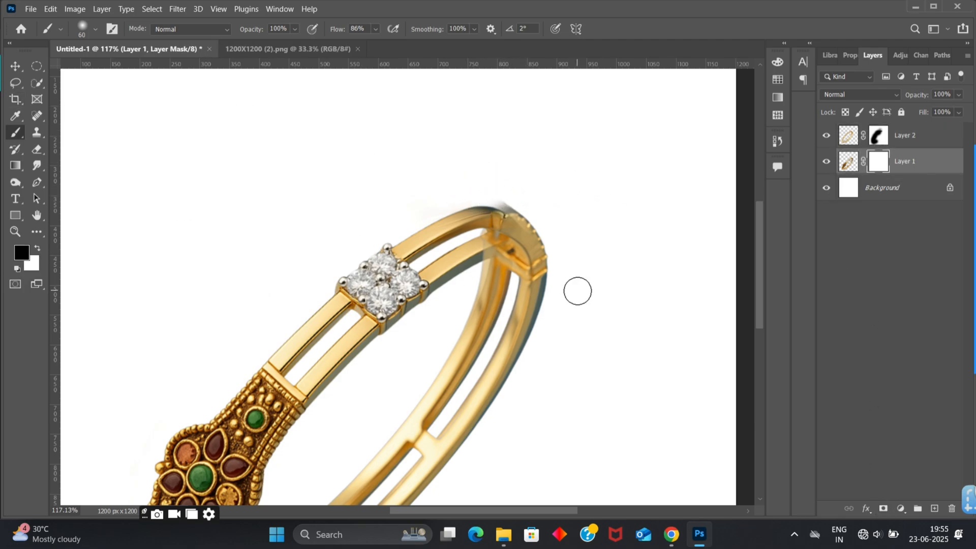
{"action": "mouse_move", "coordinate": [509, 244]}
{"action": "left_mouse_down"}
{"action": "mouse_move", "coordinate": [479, 324]}
{"action": "mouse_move", "coordinate": [512, 226]}
{"action": "mouse_move", "coordinate": [469, 328]}
{"action": "mouse_move", "coordinate": [483, 278]}
{"action": "left_mouse_up"}
{"action": "key", "text": "ctrl+z"}
{"action": "key", "text": "ctrl+z"}
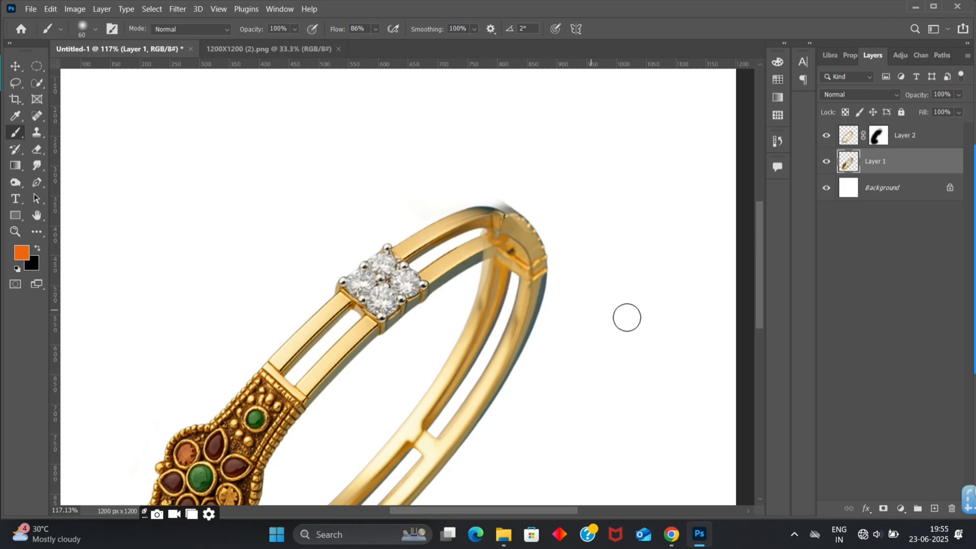
{"action": "left_click", "coordinate": [883, 508]}
{"action": "key", "text": "d"}
- Mask the fringe along the inner edge of the back band just below the clasp on Layer 2 with a 6 to 10 px brush
{"action": "scroll", "coordinate": [496, 298], "scroll_direction": "left", "scroll_amount": 3}
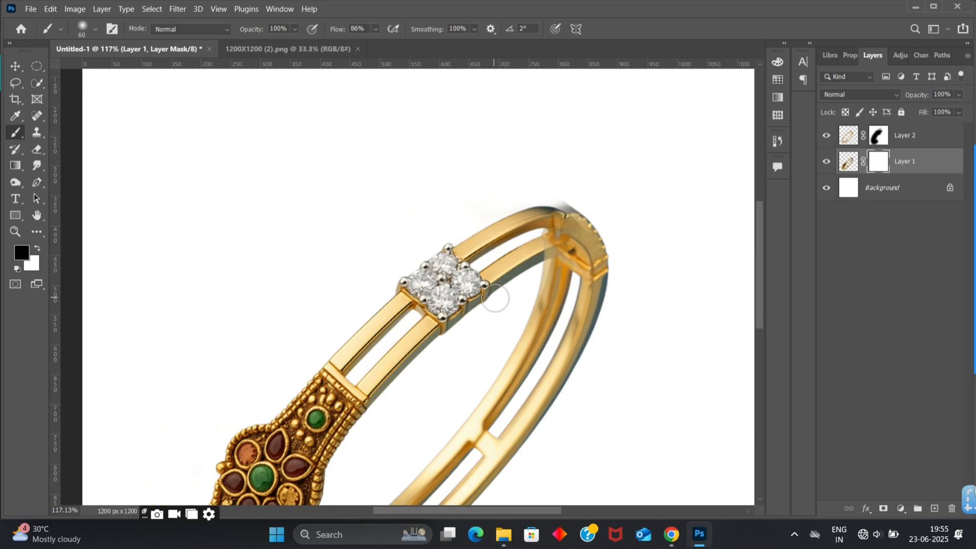
{"action": "scroll", "coordinate": [495, 298], "scroll_direction": "up", "scroll_amount": 3}
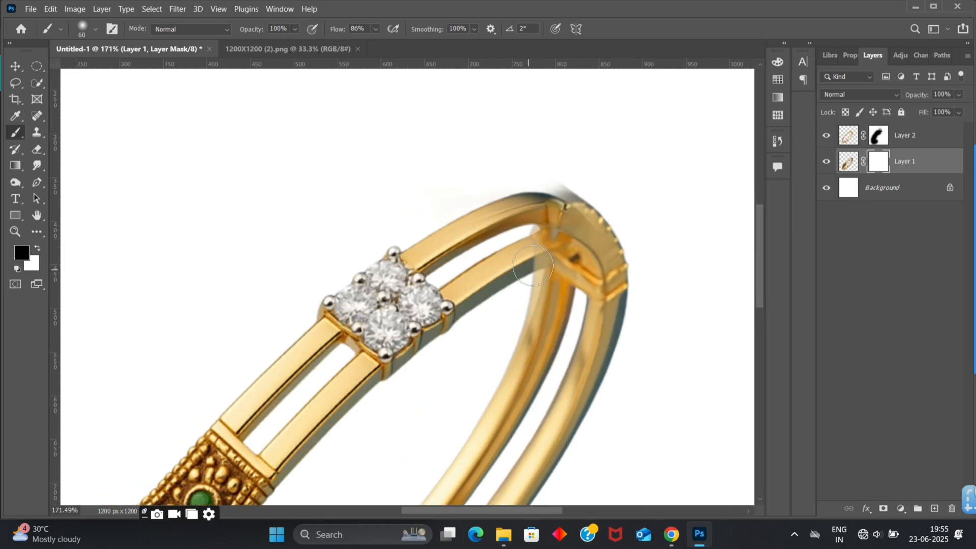
{"action": "left_click", "coordinate": [925, 146]}
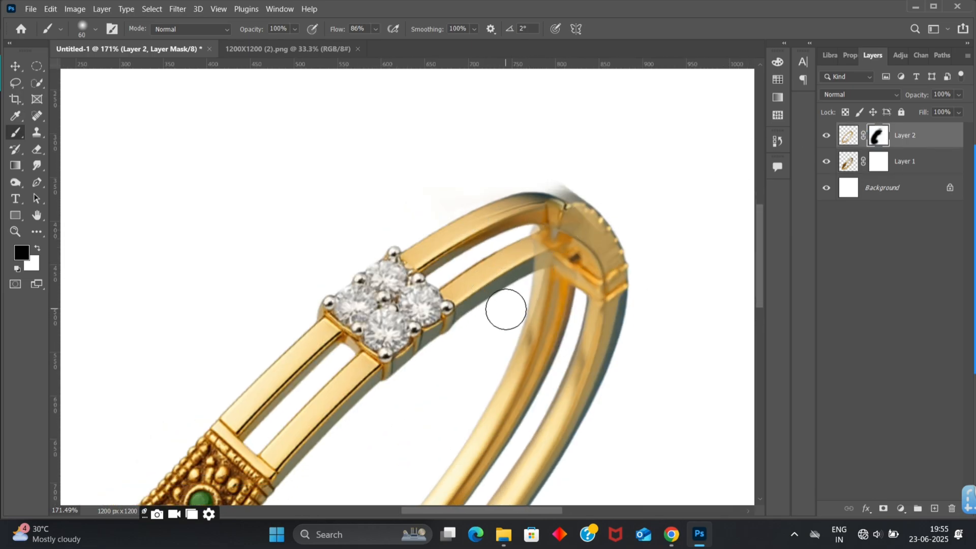
{"action": "key", "text": "bracketleft"}
{"action": "left_click_drag", "start_coordinate": [543, 274], "coordinate": [531, 282]}
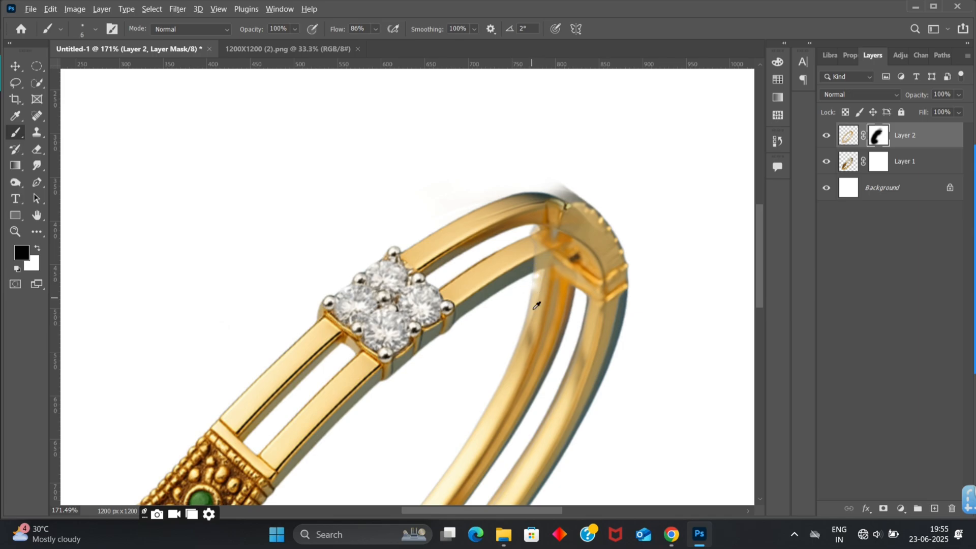
{"action": "scroll", "coordinate": [536, 305], "scroll_direction": "up", "scroll_amount": 5}
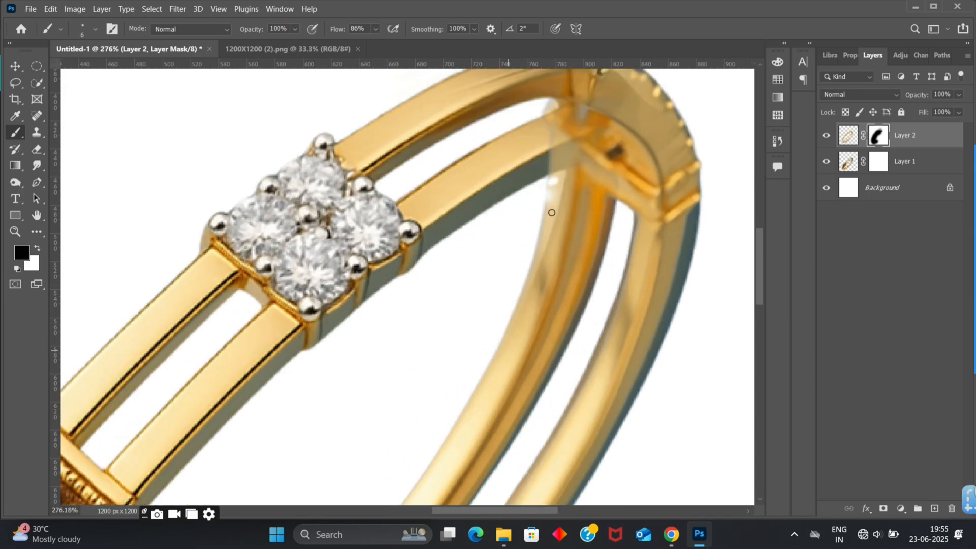
{"action": "scroll", "coordinate": [551, 213], "scroll_direction": "up", "scroll_amount": 4}
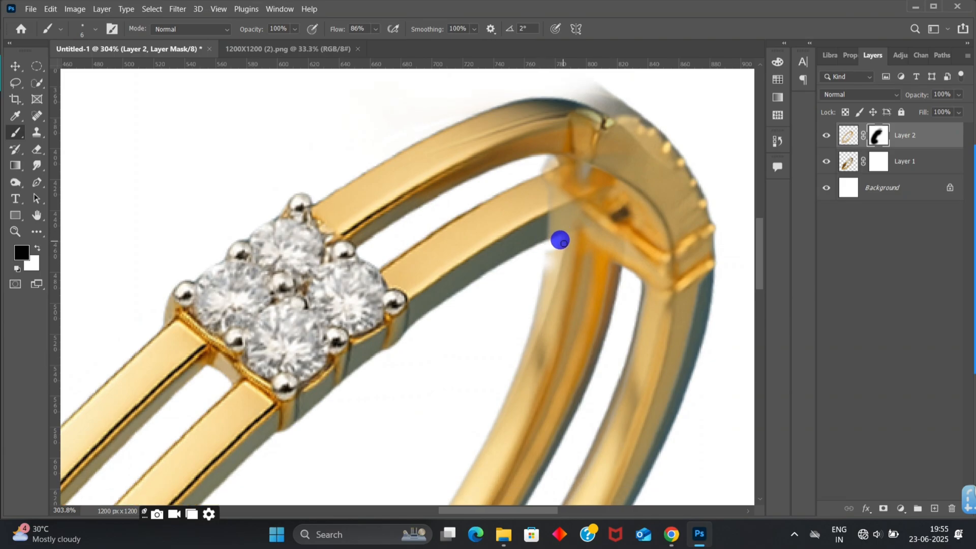
{"action": "mouse_move", "coordinate": [562, 241]}
{"action": "left_mouse_down"}
{"action": "mouse_move", "coordinate": [528, 328]}
{"action": "mouse_move", "coordinate": [552, 250]}
{"action": "mouse_move", "coordinate": [530, 311]}
{"action": "left_mouse_up"}
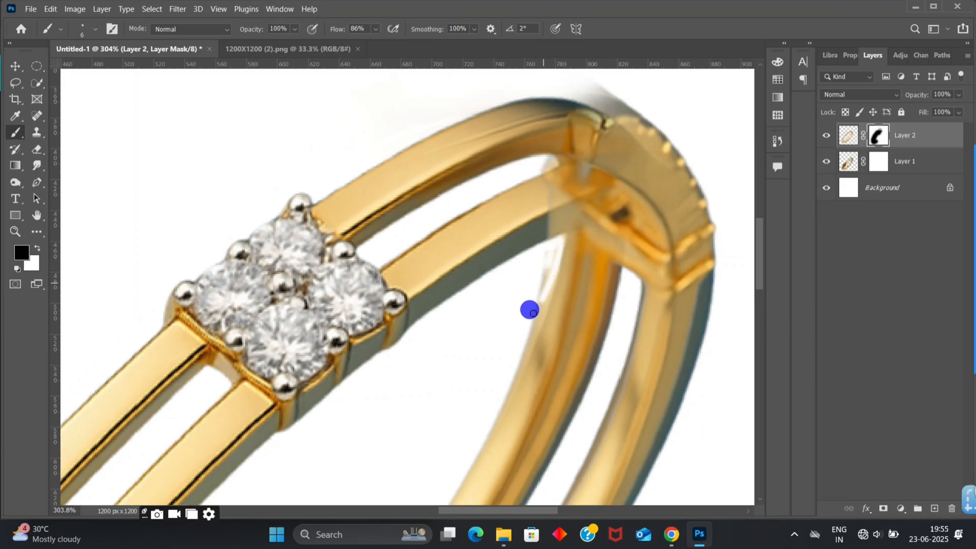
{"action": "left_click_drag", "start_coordinate": [551, 246], "coordinate": [531, 310]}
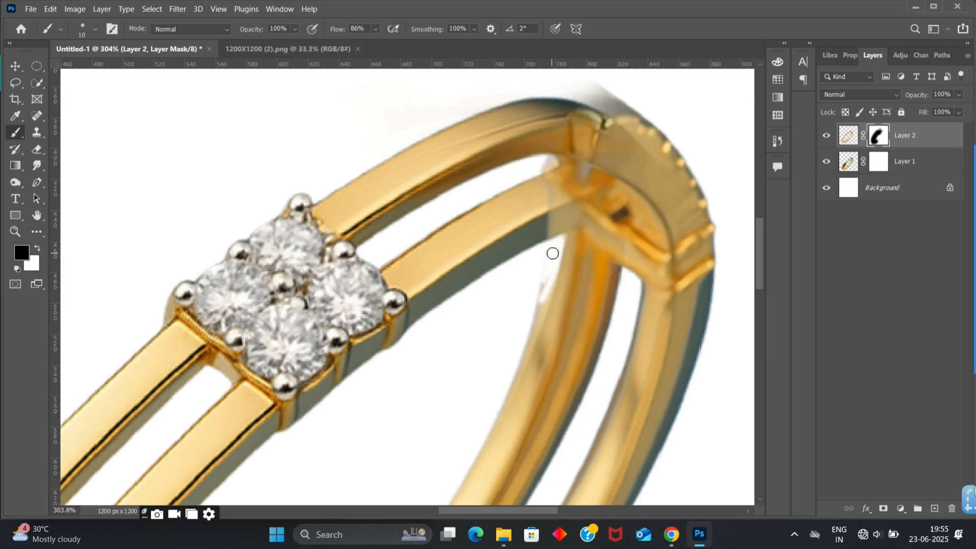
{"action": "mouse_move", "coordinate": [555, 248]}
{"action": "left_mouse_down"}
{"action": "mouse_move", "coordinate": [524, 328]}
{"action": "mouse_move", "coordinate": [531, 311]}
{"action": "mouse_move", "coordinate": [519, 329]}
{"action": "left_mouse_up"}
- Continue masking Layer 2 down the inner edge of the back band with a 20 px brush
{"action": "scroll", "coordinate": [519, 330], "scroll_direction": "down", "scroll_amount": 3}
{"action": "mouse_move", "coordinate": [524, 265]}
{"action": "left_mouse_down"}
{"action": "mouse_move", "coordinate": [516, 277]}
{"action": "mouse_move", "coordinate": [548, 181]}
{"action": "left_mouse_up"}
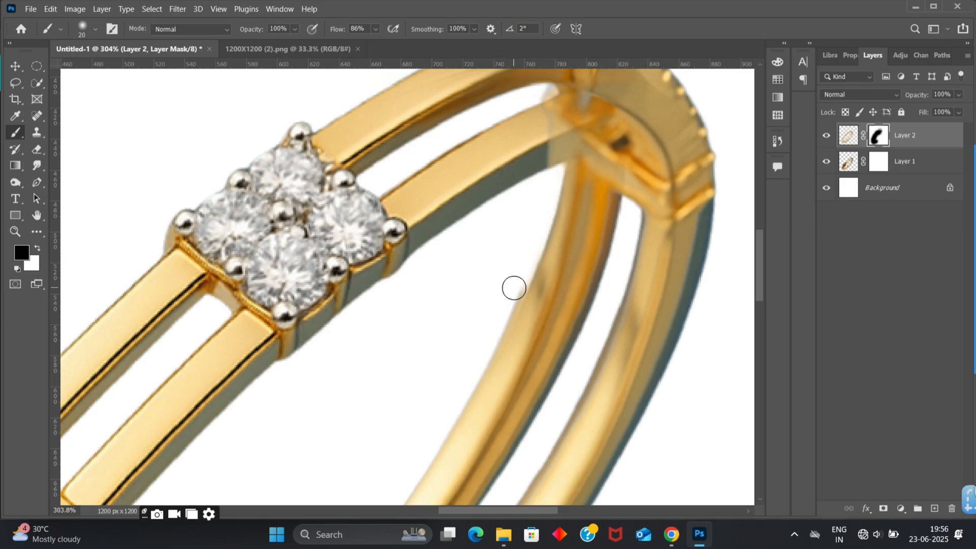
{"action": "mouse_move", "coordinate": [514, 288]}
{"action": "left_mouse_down"}
{"action": "mouse_move", "coordinate": [488, 337]}
{"action": "mouse_move", "coordinate": [475, 342]}
{"action": "left_mouse_up"}
{"action": "scroll", "coordinate": [477, 305], "scroll_direction": "down", "scroll_amount": 3}
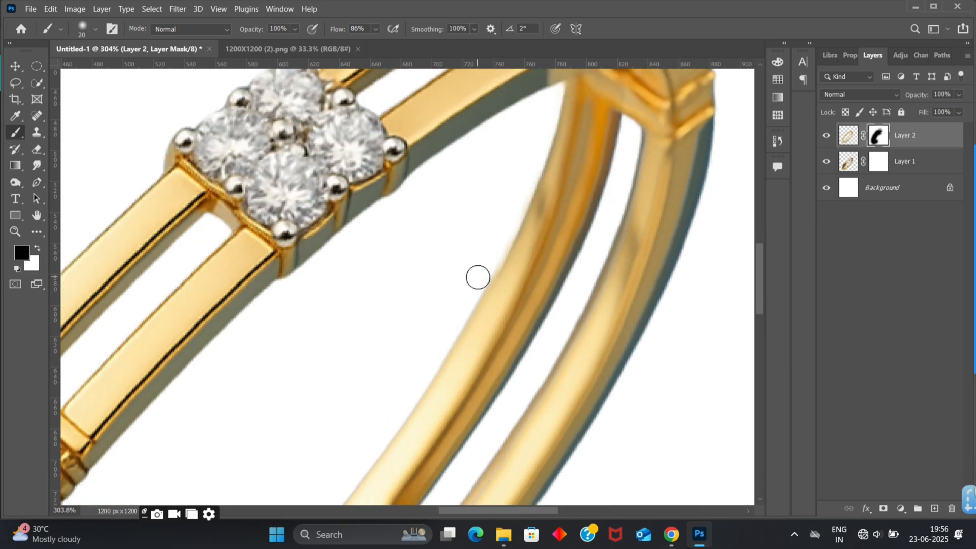
{"action": "mouse_move", "coordinate": [497, 249]}
{"action": "left_mouse_down"}
{"action": "mouse_move", "coordinate": [495, 236]}
{"action": "mouse_move", "coordinate": [490, 254]}
{"action": "left_mouse_up"}
{"action": "left_click", "coordinate": [486, 268]}
{"action": "left_click", "coordinate": [486, 268]}
{"action": "mouse_move", "coordinate": [486, 270]}
{"action": "left_mouse_down"}
{"action": "mouse_move", "coordinate": [455, 309]}
{"action": "mouse_move", "coordinate": [469, 292]}
{"action": "mouse_move", "coordinate": [479, 314]}
{"action": "mouse_move", "coordinate": [464, 340]}
{"action": "mouse_move", "coordinate": [438, 353]}
{"action": "mouse_move", "coordinate": [445, 367]}
{"action": "mouse_move", "coordinate": [429, 373]}
{"action": "left_mouse_up"}
{"action": "left_click", "coordinate": [477, 281]}
- Refine the back band's inner edge on Layer 2's mask with fine strokes of a 7 px brush
{"action": "scroll", "coordinate": [473, 288], "scroll_direction": "up", "scroll_amount": 3}
{"action": "key", "text": "bracketleft"}
{"action": "scroll", "coordinate": [536, 201], "scroll_direction": "down", "scroll_amount": 1}
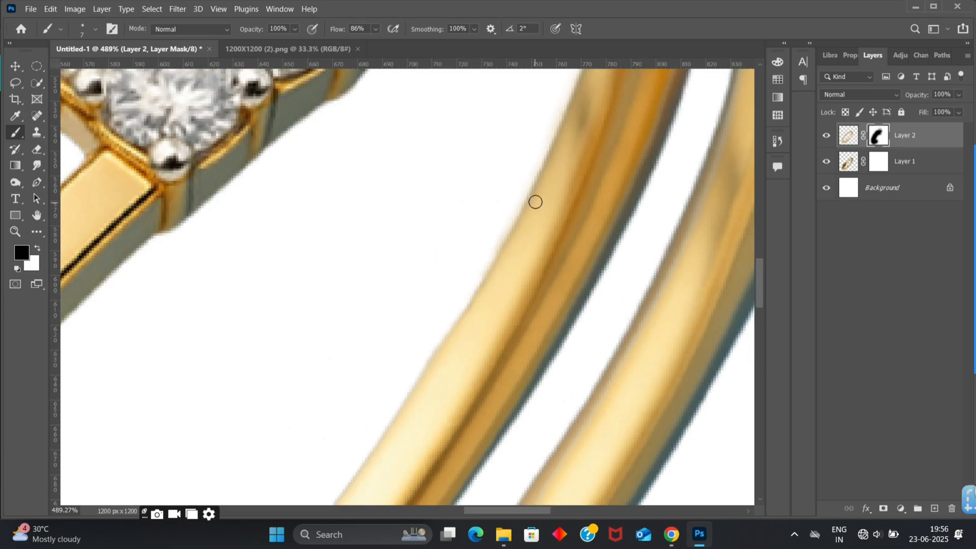
{"action": "left_click_drag", "start_coordinate": [500, 224], "coordinate": [424, 351]}
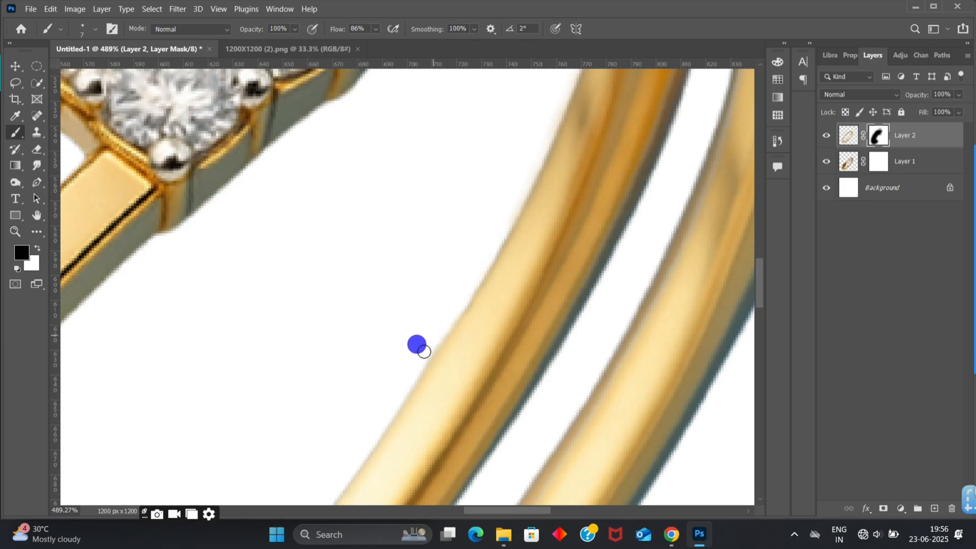
{"action": "left_click_drag", "start_coordinate": [464, 277], "coordinate": [395, 341]}
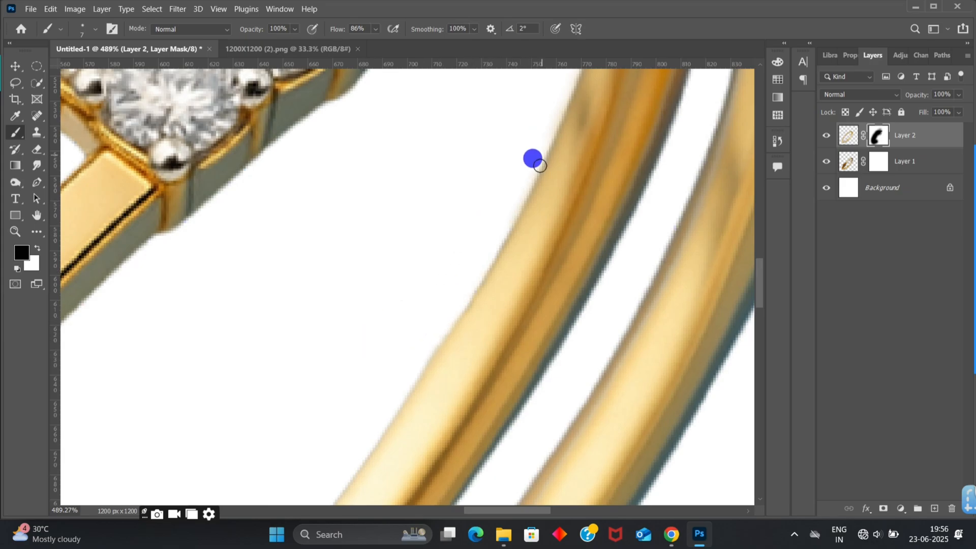
{"action": "mouse_move", "coordinate": [540, 166]}
{"action": "left_mouse_down"}
{"action": "mouse_move", "coordinate": [463, 274]}
{"action": "mouse_move", "coordinate": [379, 328]}
{"action": "left_mouse_up"}
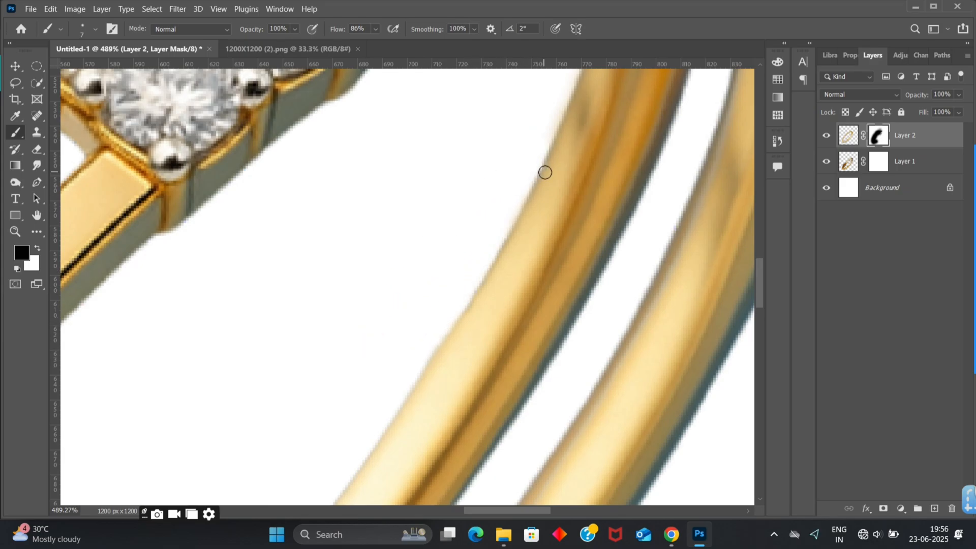
{"action": "left_click", "coordinate": [506, 213]}
{"action": "scroll", "coordinate": [466, 258], "scroll_direction": "down", "scroll_amount": 3}
{"action": "left_click_drag", "start_coordinate": [450, 256], "coordinate": [380, 338]}
- Mask the translucent overlap where the front band meets the clasp on Layer 2, enlarging the brush from 10 px to 25 px
{"action": "key", "text": "ctrl+0"}
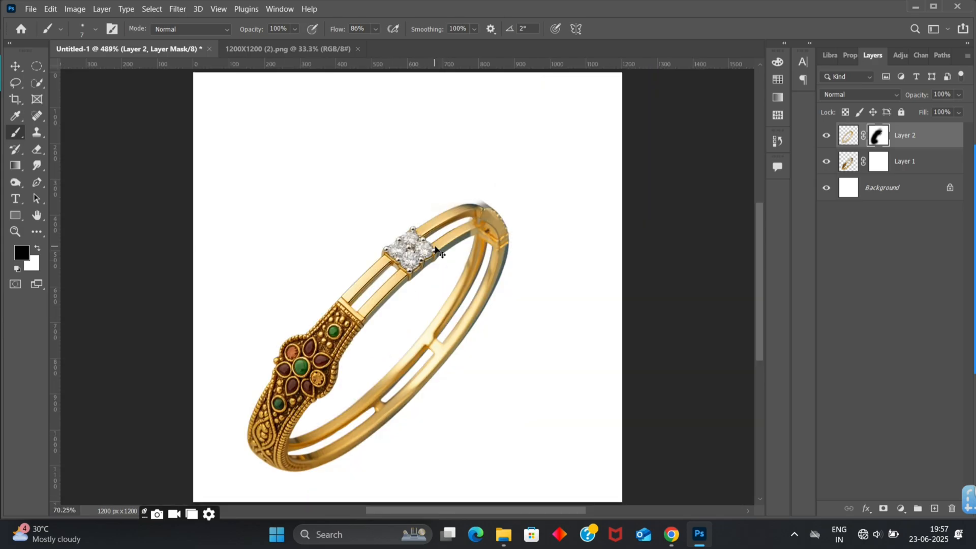
{"action": "scroll", "coordinate": [503, 193], "scroll_direction": "up", "scroll_amount": 5}
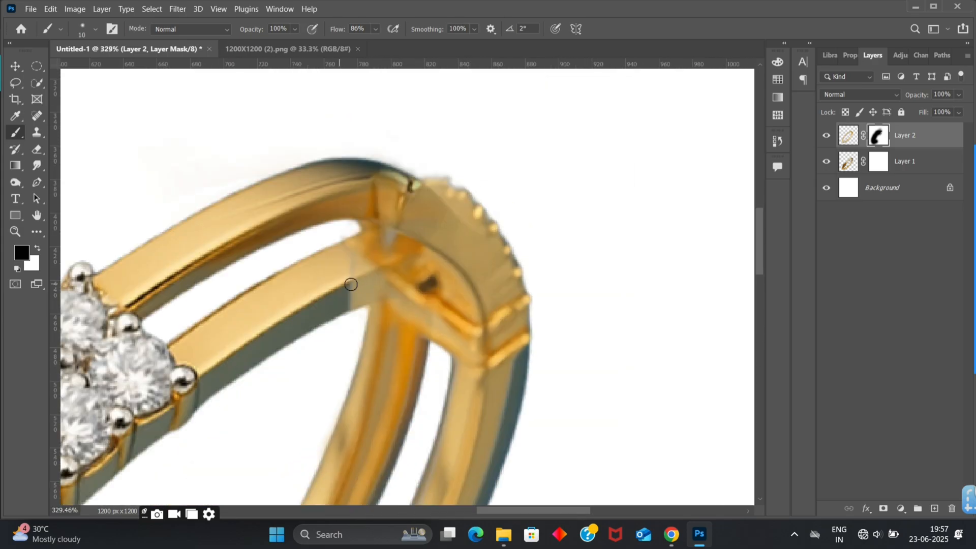
{"action": "left_click_drag", "start_coordinate": [342, 290], "coordinate": [380, 278]}
{"action": "mouse_move", "coordinate": [345, 305]}
{"action": "left_mouse_down"}
{"action": "mouse_move", "coordinate": [389, 282]}
{"action": "mouse_move", "coordinate": [353, 298]}
{"action": "mouse_move", "coordinate": [368, 295]}
{"action": "mouse_move", "coordinate": [350, 285]}
{"action": "mouse_move", "coordinate": [376, 277]}
{"action": "mouse_move", "coordinate": [340, 261]}
{"action": "mouse_move", "coordinate": [355, 268]}
{"action": "mouse_move", "coordinate": [358, 259]}
{"action": "mouse_move", "coordinate": [365, 285]}
{"action": "mouse_move", "coordinate": [348, 296]}
{"action": "mouse_move", "coordinate": [359, 286]}
{"action": "mouse_move", "coordinate": [358, 301]}
{"action": "mouse_move", "coordinate": [377, 276]}
{"action": "mouse_move", "coordinate": [371, 308]}
{"action": "mouse_move", "coordinate": [372, 286]}
{"action": "left_mouse_up"}
{"action": "key", "text": "bracketright"}
{"action": "left_click_drag", "start_coordinate": [329, 240], "coordinate": [358, 264]}
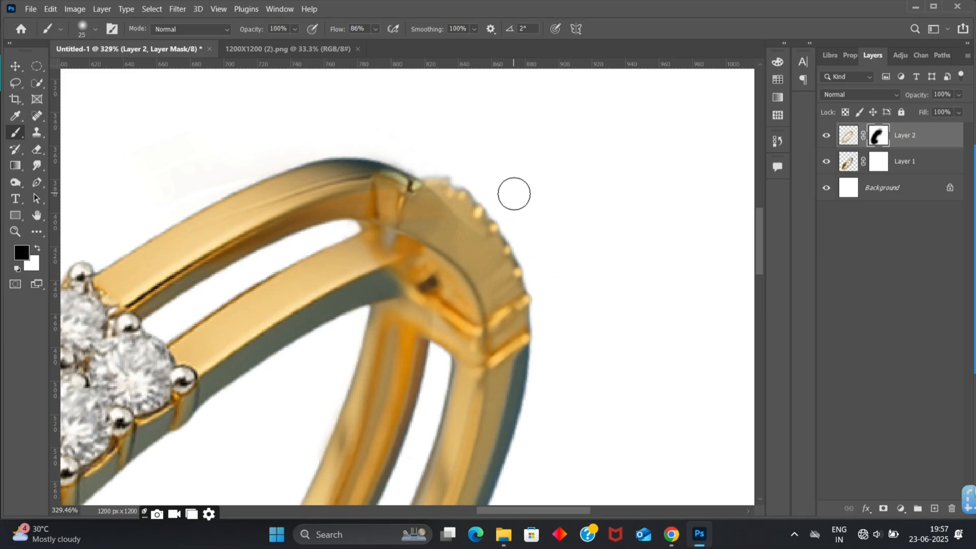
- Hide the clasp at the top of the bangle by painting over it on Layer 2's mask with a 200 px brush
{"action": "key", "text": "ctrl+0"}
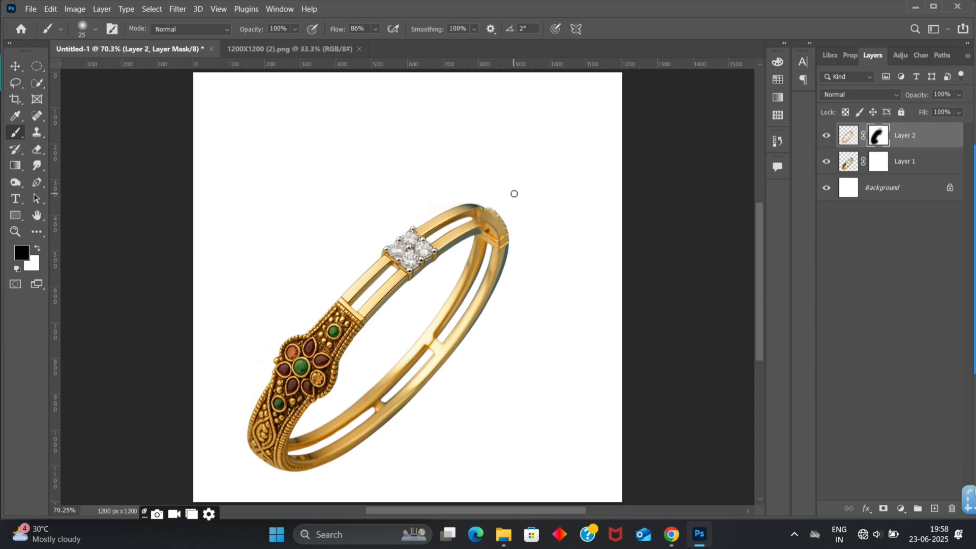
{"action": "key", "text": "bracketright"}
{"action": "key", "text": "bracketright"}
{"action": "key", "text": "bracketright"}
{"action": "key", "text": "bracketright"}
{"action": "key", "text": "bracketright"}
{"action": "key", "text": "bracketright"}
{"action": "key", "text": "bracketright"}
{"action": "key", "text": "bracketright"}
{"action": "key", "text": "bracketright"}
{"action": "key", "text": "bracketright"}
{"action": "key", "text": "bracketright"}
{"action": "key", "text": "bracketright"}
{"action": "key", "text": "bracketright"}
{"action": "key", "text": "bracketright"}
{"action": "mouse_move", "coordinate": [492, 207]}
{"action": "left_mouse_down"}
{"action": "mouse_move", "coordinate": [492, 194]}
{"action": "mouse_move", "coordinate": [532, 224]}
{"action": "mouse_move", "coordinate": [535, 215]}
{"action": "mouse_move", "coordinate": [523, 211]}
{"action": "mouse_move", "coordinate": [539, 273]}
{"action": "mouse_move", "coordinate": [496, 192]}
{"action": "mouse_move", "coordinate": [445, 178]}
{"action": "mouse_move", "coordinate": [467, 183]}
{"action": "left_mouse_up"}
{"action": "left_click", "coordinate": [487, 200]}
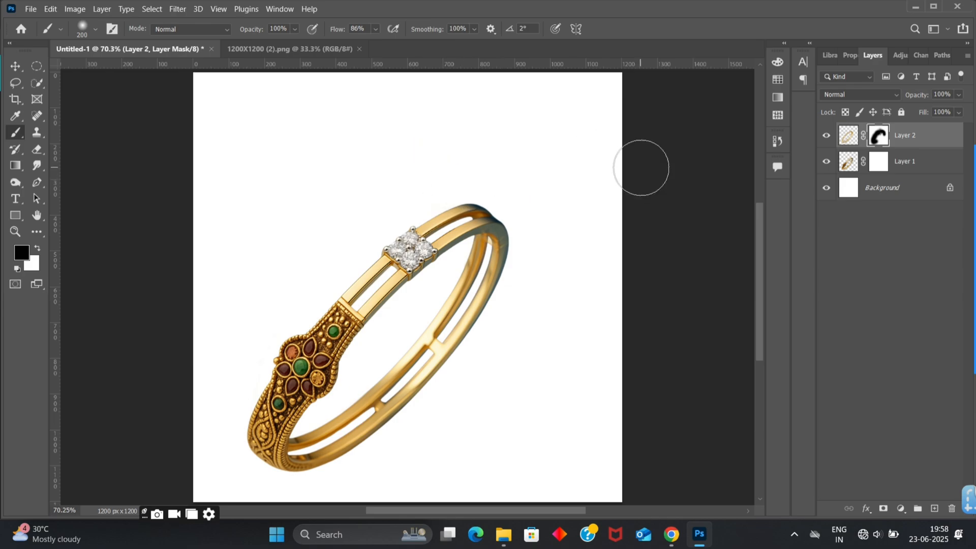
{"action": "scroll", "coordinate": [642, 168], "scroll_direction": "down", "scroll_amount": 2}
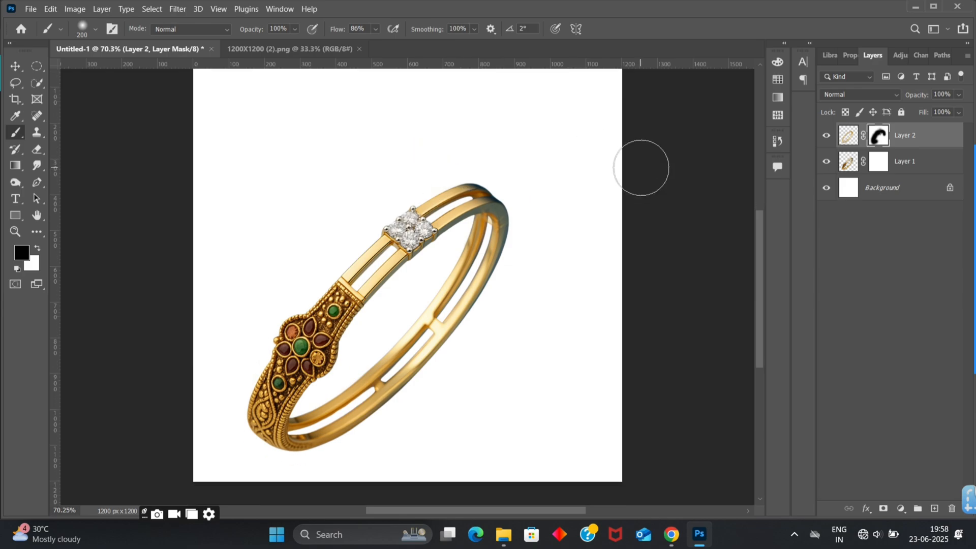
- Try painting along the back bands on Layer 1's mask, and undo the strokes
{"action": "left_click", "coordinate": [879, 161]}
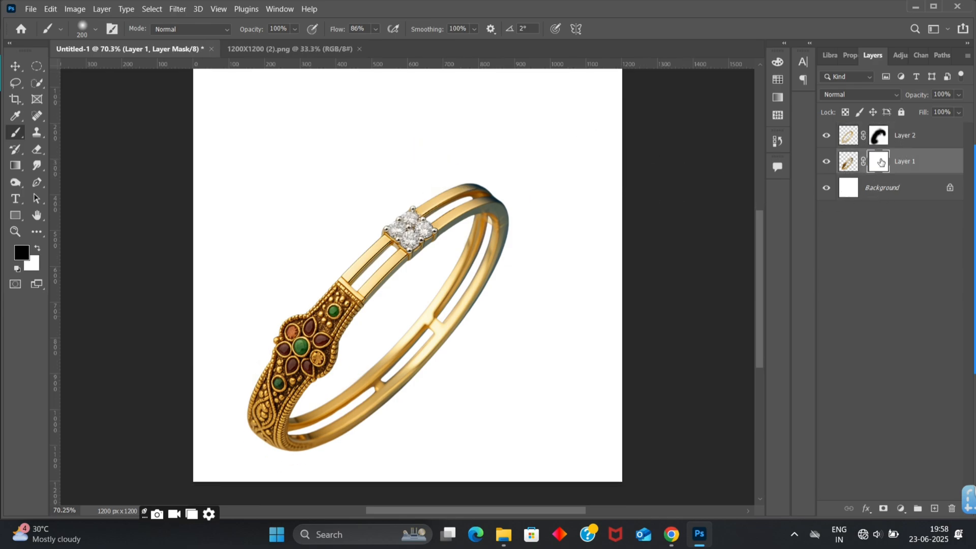
{"action": "mouse_move", "coordinate": [407, 349]}
{"action": "left_mouse_down"}
{"action": "mouse_move", "coordinate": [374, 392]}
{"action": "mouse_move", "coordinate": [325, 423]}
{"action": "mouse_move", "coordinate": [431, 343]}
{"action": "mouse_move", "coordinate": [458, 311]}
{"action": "mouse_move", "coordinate": [410, 359]}
{"action": "mouse_move", "coordinate": [484, 245]}
{"action": "left_mouse_up"}
{"action": "key", "text": "ctrl+z"}
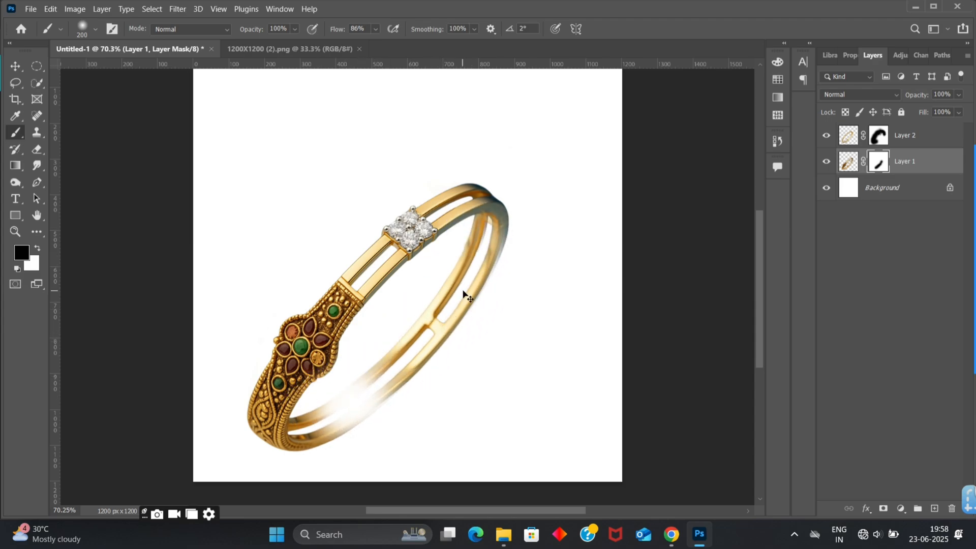
{"action": "key", "text": "ctrl+z"}
{"action": "key", "text": "ctrl+z"}
{"action": "key", "text": "ctrl+z"}
{"action": "key", "text": "ctrl+z"}
{"action": "key", "text": "ctrl+z"}
{"action": "key", "text": "ctrl+z"}
{"action": "key", "text": "ctrl+z"}
{"action": "key", "text": "ctrl+z"}
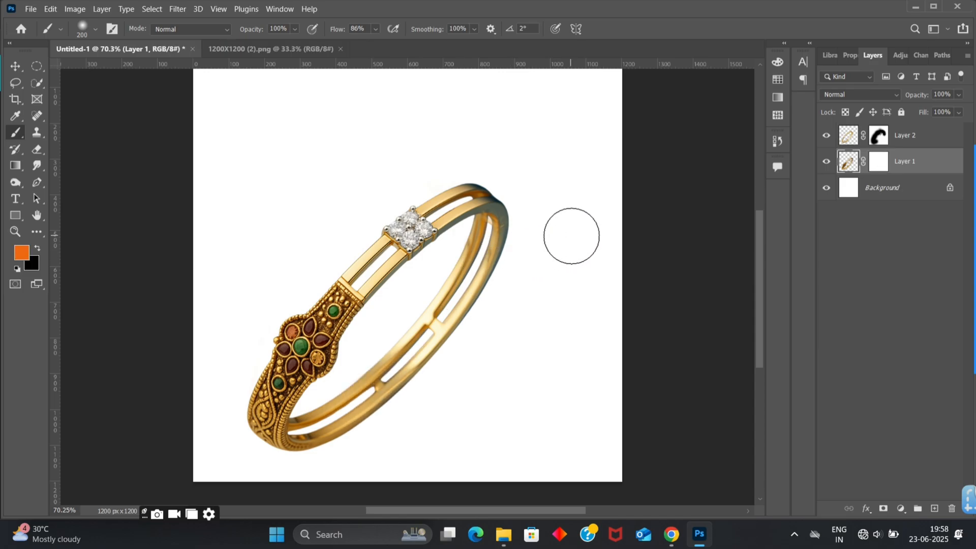
- Paint black on Layer 2's mask along the two back bands below the bangle's top curve, using a 30 px, then 40 px brush
{"action": "left_click", "coordinate": [878, 136]}
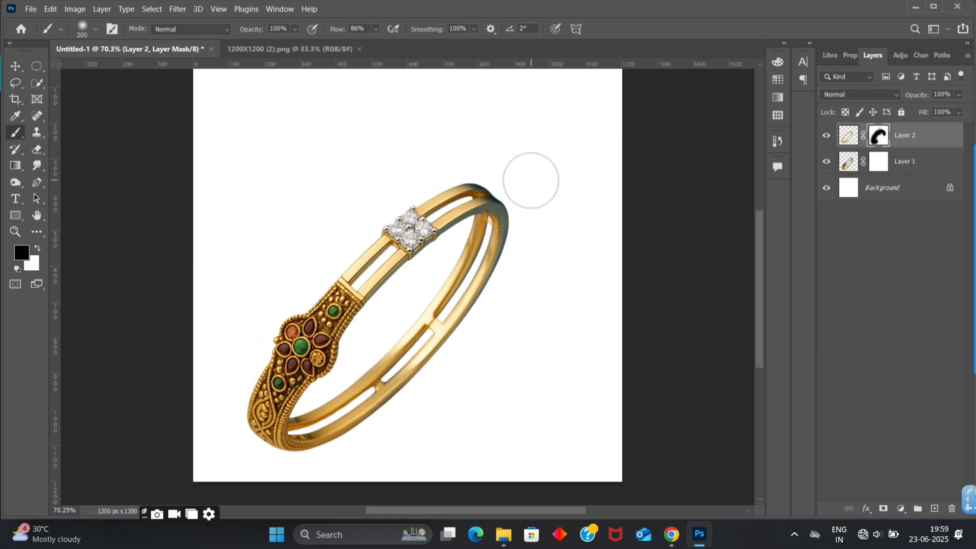
{"action": "scroll", "coordinate": [516, 162], "scroll_direction": "up", "scroll_amount": 3}
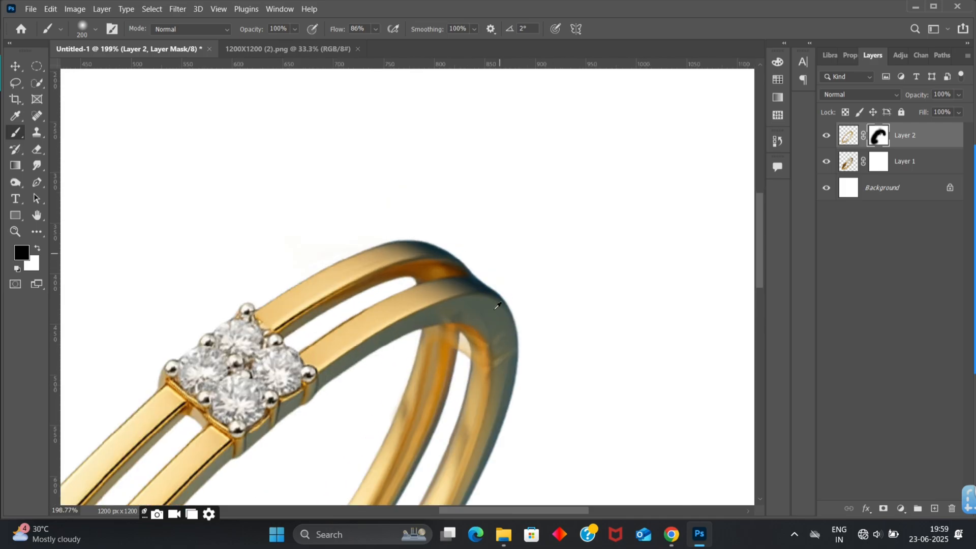
{"action": "key", "text": "bracketleft"}
{"action": "key", "text": "bracketleft"}
{"action": "key", "text": "bracketleft"}
{"action": "key", "text": "bracketleft"}
{"action": "key", "text": "bracketleft"}
{"action": "key", "text": "bracketleft"}
{"action": "key", "text": "bracketleft"}
{"action": "key", "text": "bracketleft"}
{"action": "key", "text": "bracketleft"}
{"action": "key", "text": "bracketleft"}
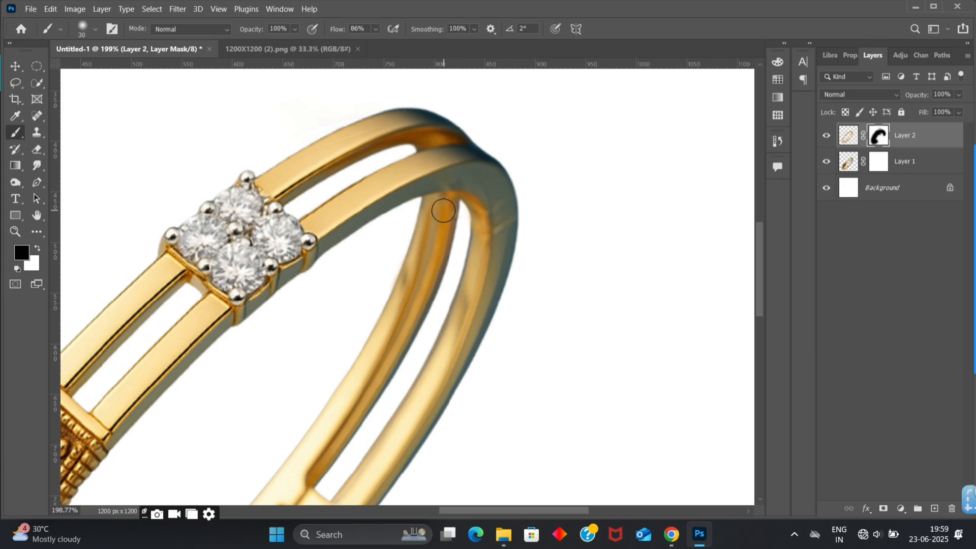
{"action": "mouse_move", "coordinate": [447, 204]}
{"action": "left_mouse_down"}
{"action": "mouse_move", "coordinate": [425, 295]}
{"action": "mouse_move", "coordinate": [436, 229]}
{"action": "mouse_move", "coordinate": [371, 366]}
{"action": "mouse_move", "coordinate": [420, 255]}
{"action": "mouse_move", "coordinate": [409, 321]}
{"action": "mouse_move", "coordinate": [426, 309]}
{"action": "mouse_move", "coordinate": [446, 209]}
{"action": "mouse_move", "coordinate": [421, 299]}
{"action": "mouse_move", "coordinate": [421, 206]}
{"action": "mouse_move", "coordinate": [393, 289]}
{"action": "mouse_move", "coordinate": [431, 204]}
{"action": "mouse_move", "coordinate": [407, 258]}
{"action": "left_mouse_up"}
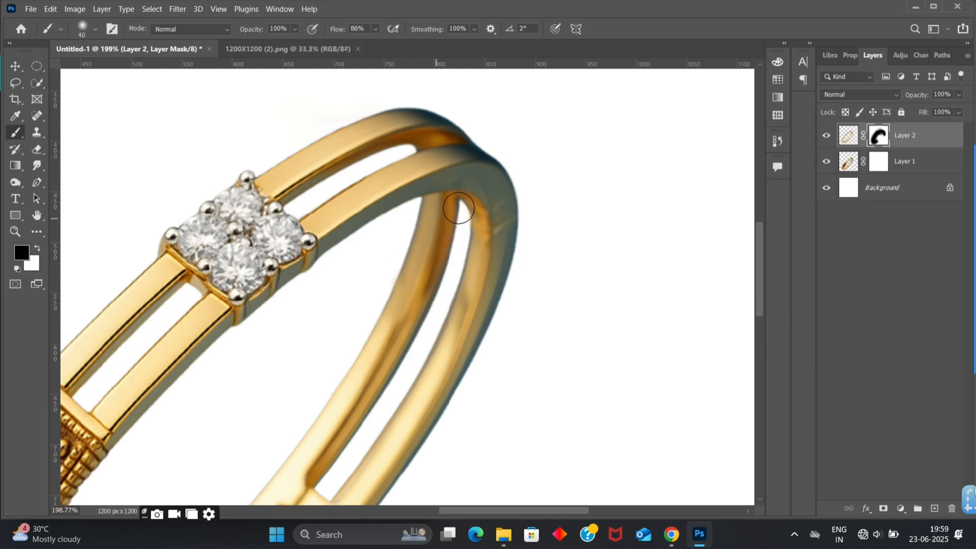
{"action": "mouse_move", "coordinate": [471, 198]}
{"action": "left_mouse_down"}
{"action": "mouse_move", "coordinate": [460, 209]}
{"action": "mouse_move", "coordinate": [479, 246]}
{"action": "mouse_move", "coordinate": [475, 234]}
{"action": "left_mouse_up"}
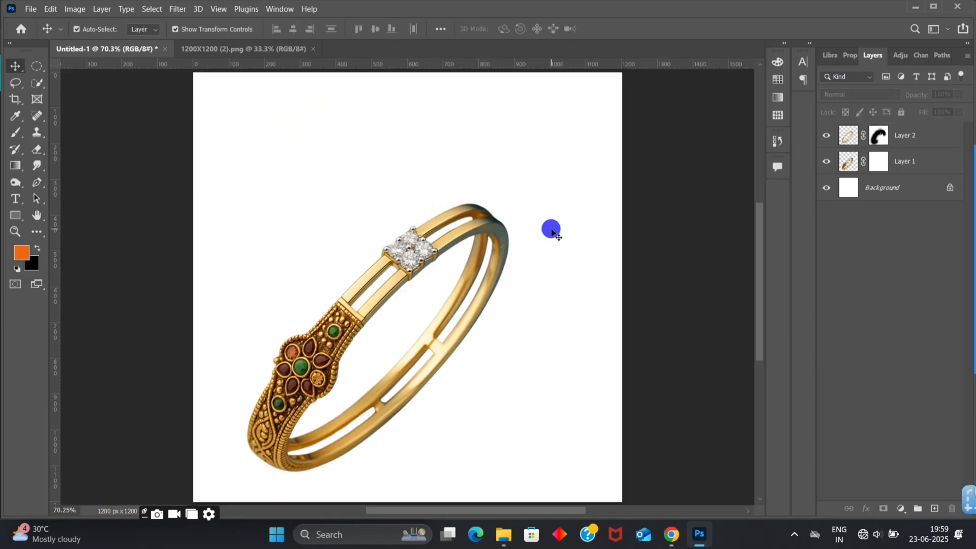
- Paint along the outer back band on Layer 2's mask with an enlarged brush to even out the blend
{"action": "scroll", "coordinate": [552, 231], "scroll_direction": "up", "scroll_amount": 1}
{"action": "scroll", "coordinate": [536, 288], "scroll_direction": "up", "scroll_amount": 5}
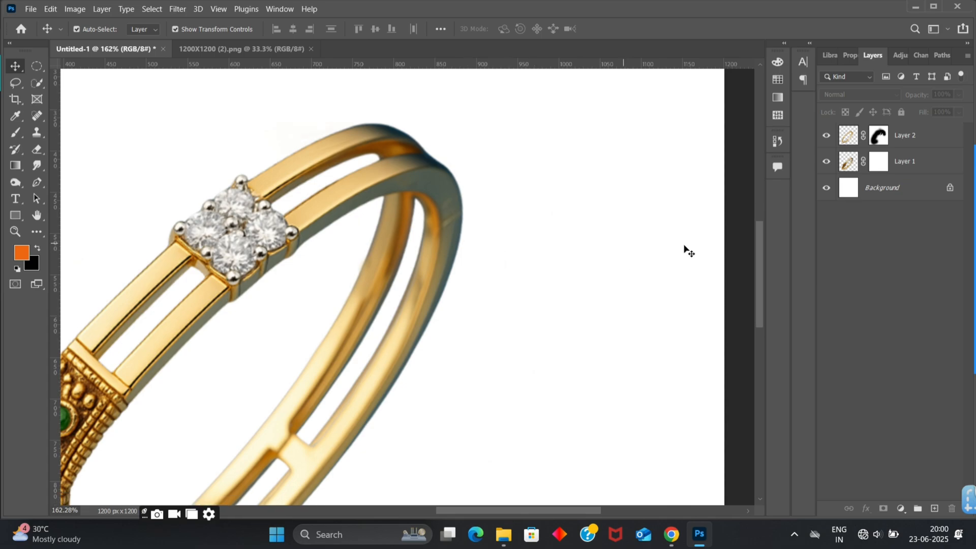
{"action": "left_click", "coordinate": [878, 135]}
{"action": "key", "text": "b"}
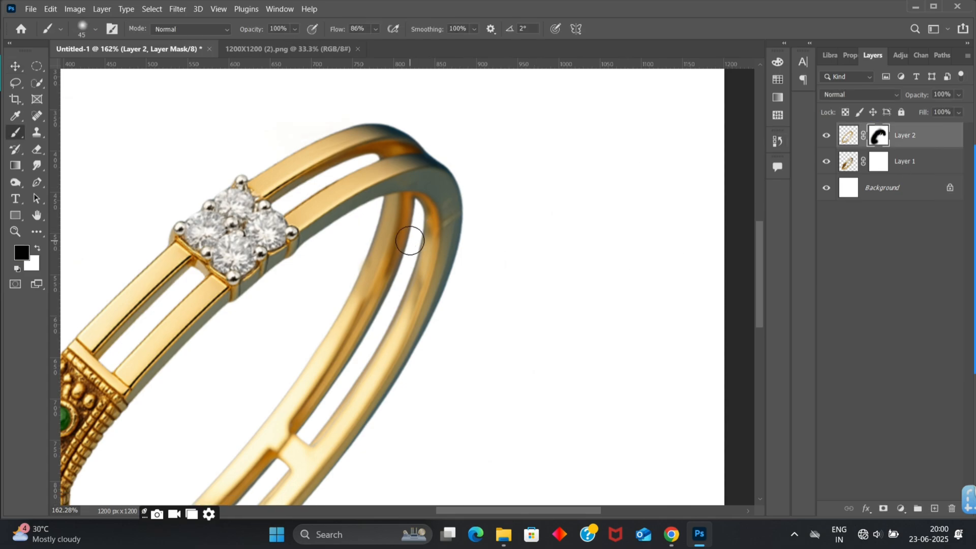
{"action": "key", "text": "bracketright"}
{"action": "mouse_move", "coordinate": [437, 217]}
{"action": "left_mouse_down"}
{"action": "mouse_move", "coordinate": [380, 255]}
{"action": "mouse_move", "coordinate": [379, 271]}
{"action": "mouse_move", "coordinate": [413, 271]}
{"action": "mouse_move", "coordinate": [416, 315]}
{"action": "mouse_move", "coordinate": [413, 295]}
{"action": "left_mouse_up"}
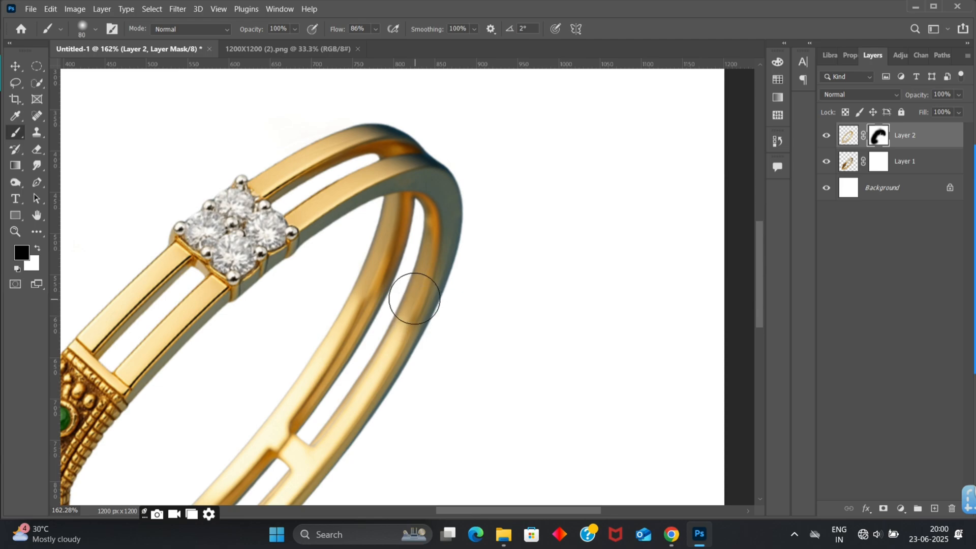
- Soften the inner back band on Layer 2's mask with a 125 px brush at 39% opacity and 31% flow
{"action": "key", "text": "bracketright"}
{"action": "key", "text": "bracketright"}
{"action": "key", "text": "bracketright"}
{"action": "key", "text": "bracketright"}
{"action": "left_click_drag", "start_coordinate": [295, 29], "coordinate": [274, 45]}
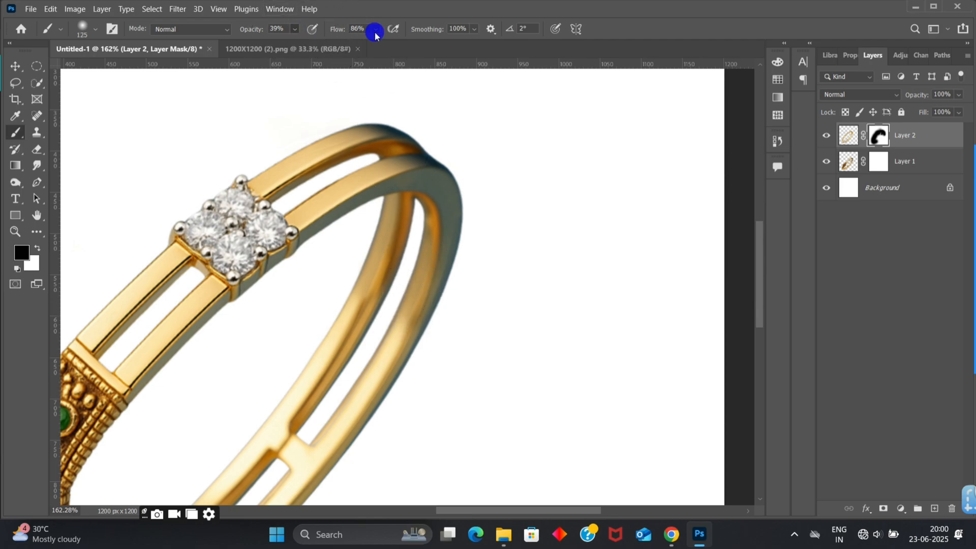
{"action": "left_click_drag", "start_coordinate": [376, 29], "coordinate": [351, 45]}
{"action": "left_click", "coordinate": [345, 269]}
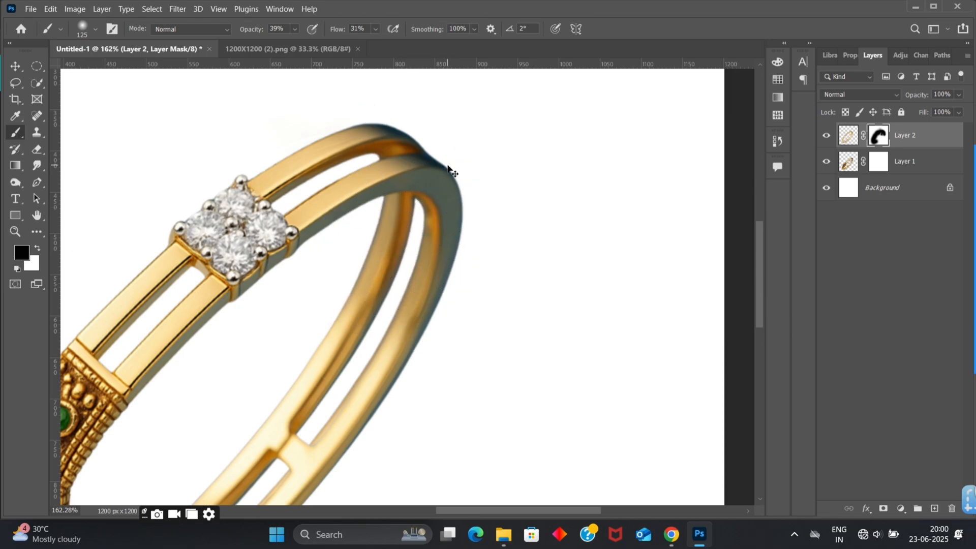
{"action": "key", "text": "ctrl+0"}
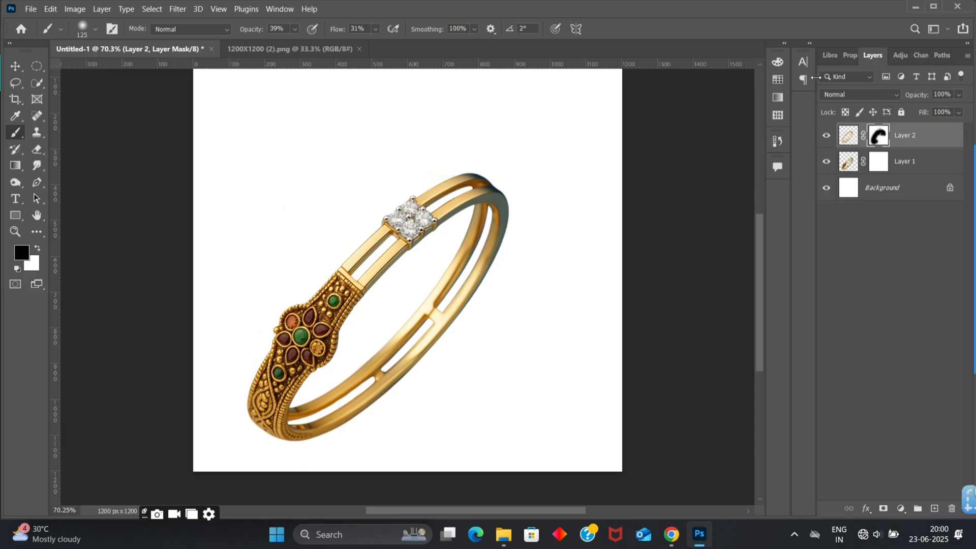
- Export the blended bangle image to the Downloads folder as Untitled-1
{"action": "left_click", "coordinate": [30, 9]}
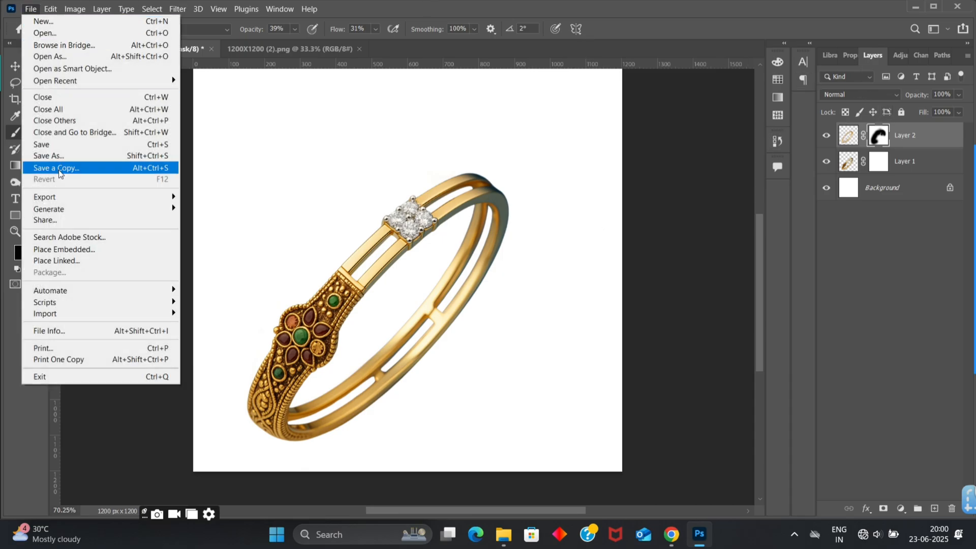
{"action": "mouse_move", "coordinate": [70, 194]}
{"action": "left_click", "coordinate": [187, 196]}
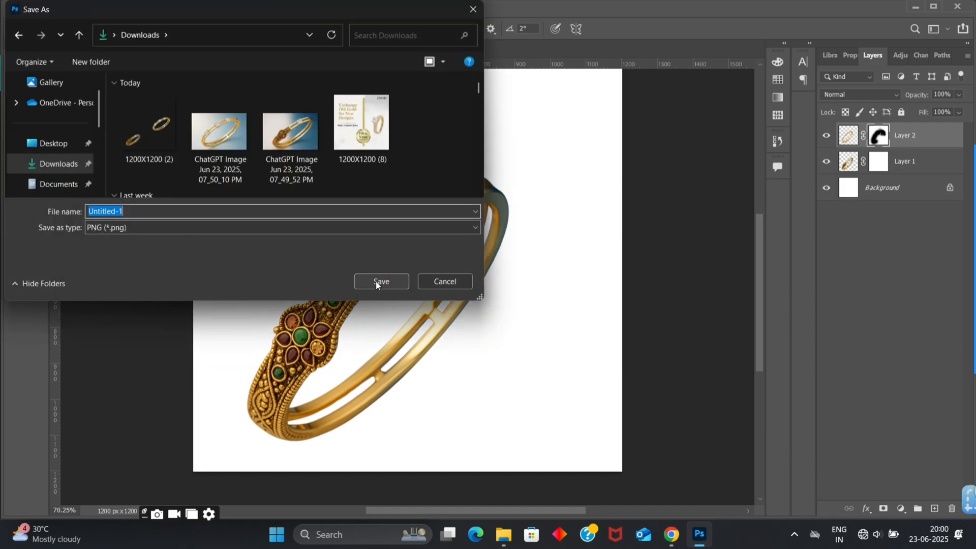
{"action": "left_click", "coordinate": [377, 283]}
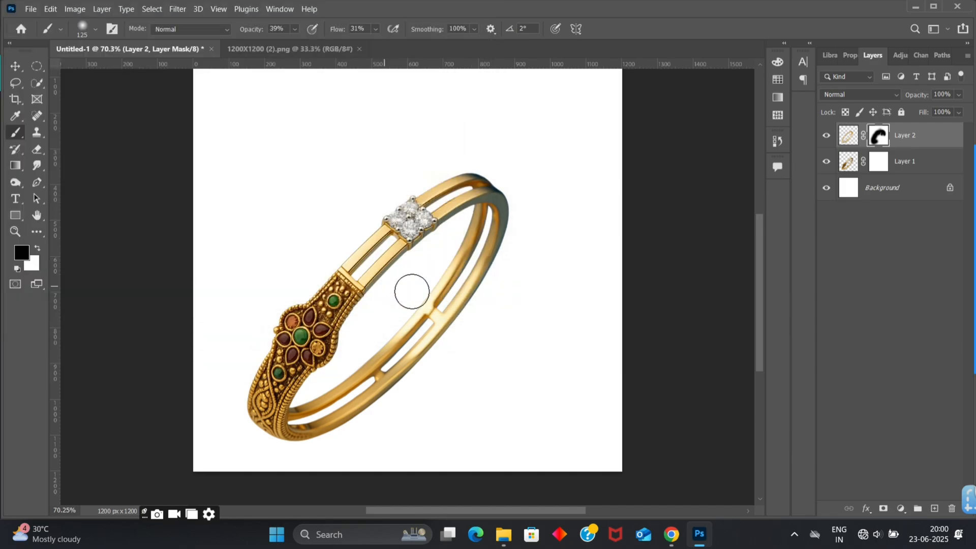
- Switch to the Canva 1200X1200 design, add a blank page after page 45, and bring in the reference bangle banner from the WhatsApp chat
{"action": "left_click", "coordinate": [672, 535]}
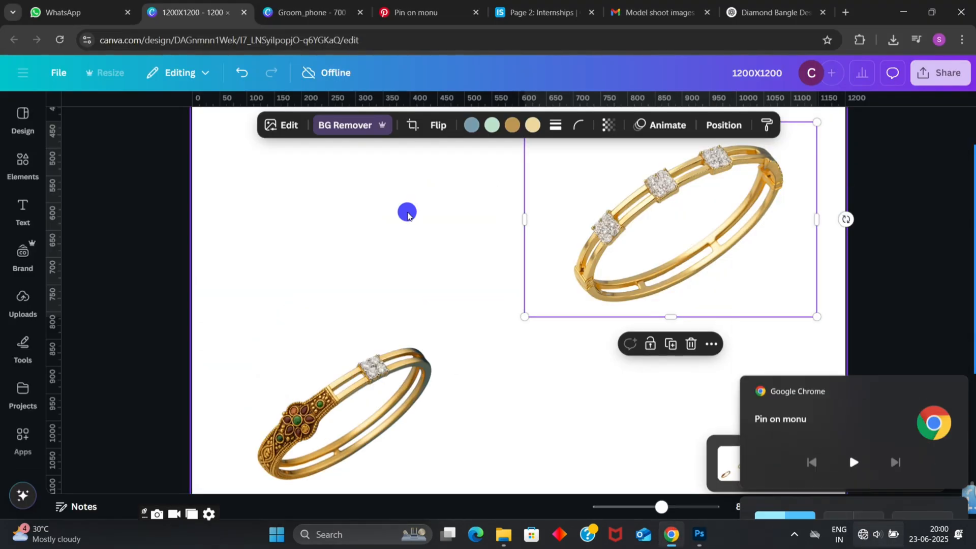
{"action": "left_click", "coordinate": [407, 212]}
{"action": "scroll", "coordinate": [545, 410], "scroll_direction": "down", "scroll_amount": 3, "text": "ctrl"}
{"action": "scroll", "coordinate": [562, 301], "scroll_direction": "up", "scroll_amount": 5}
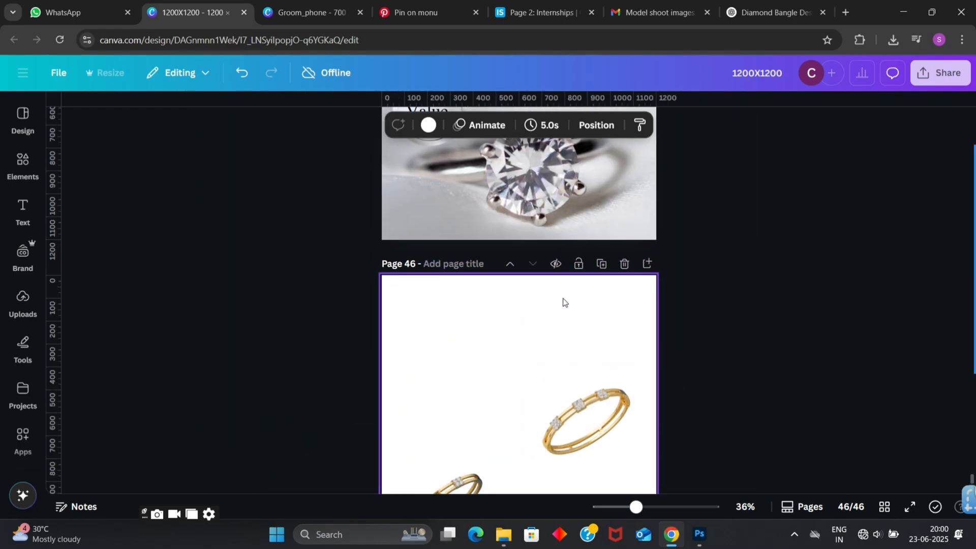
{"action": "left_click", "coordinate": [647, 180]}
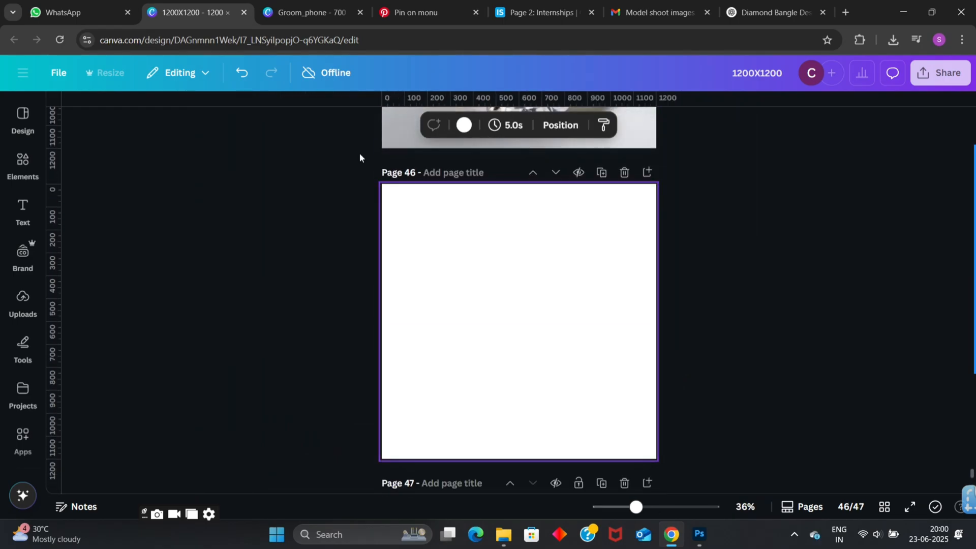
{"action": "left_click", "coordinate": [71, 5]}
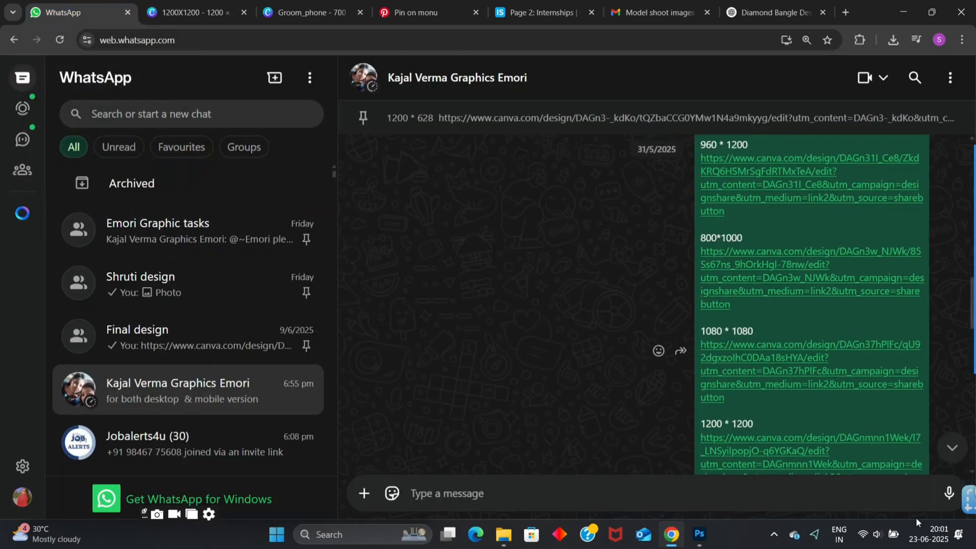
{"action": "left_click_drag", "start_coordinate": [489, 266], "coordinate": [488, 323]}
- Add Untitled-1 from the Downloads folder to page 46, enlarge it slightly, and move it toward the page's lower right
{"action": "left_click", "coordinate": [513, 535]}
{"action": "left_click", "coordinate": [66, 236]}
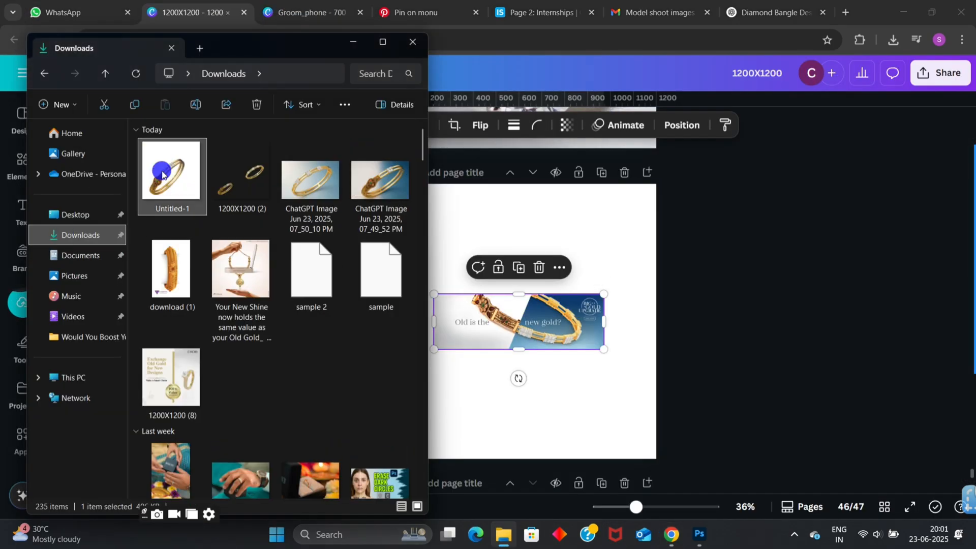
{"action": "left_click_drag", "start_coordinate": [162, 171], "coordinate": [510, 350]}
{"action": "mouse_move", "coordinate": [516, 304]}
{"action": "left_mouse_down"}
{"action": "mouse_move", "coordinate": [533, 366]}
{"action": "mouse_move", "coordinate": [534, 312]}
{"action": "left_mouse_up"}
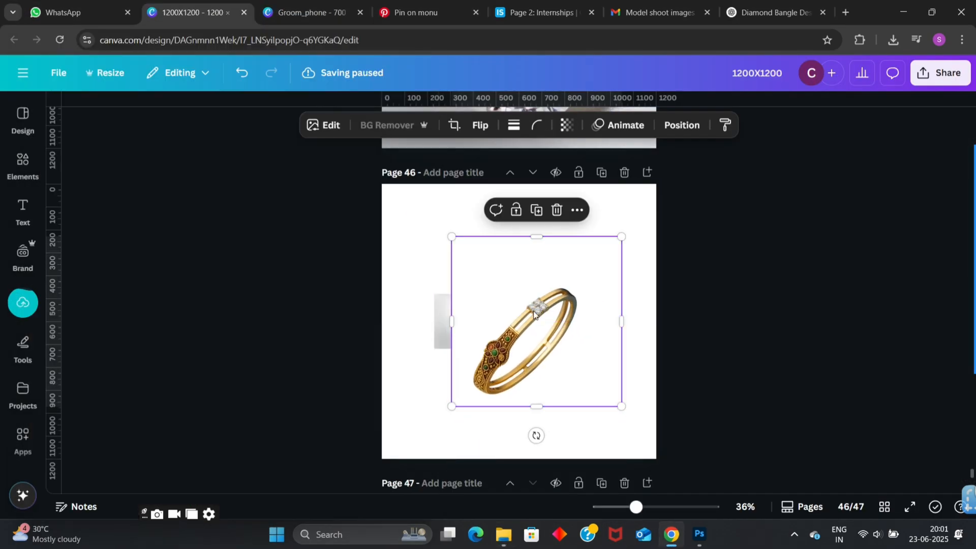
{"action": "left_click_drag", "start_coordinate": [452, 237], "coordinate": [434, 219]}
{"action": "left_click", "coordinate": [423, 316]}
{"action": "left_click_drag", "start_coordinate": [460, 328], "coordinate": [510, 354]}
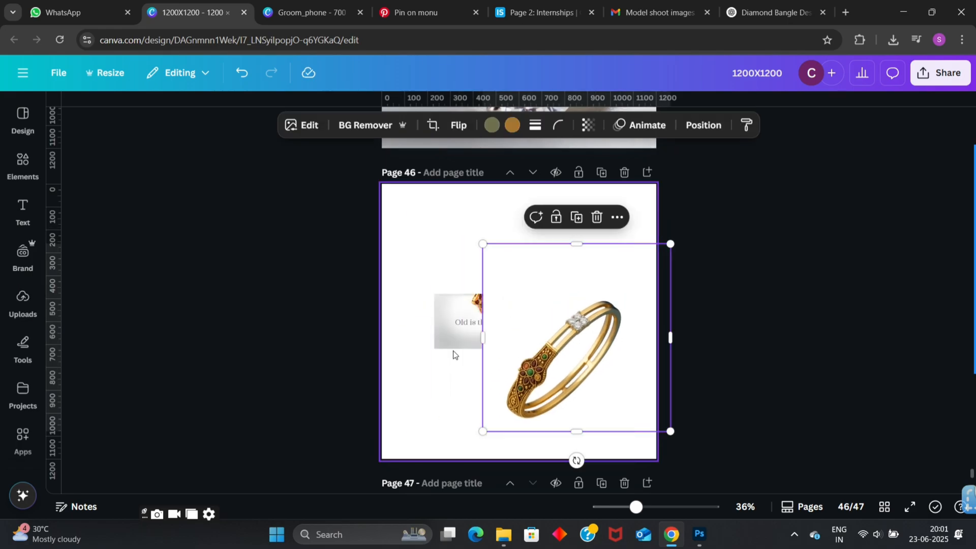
- Move the reference banner to the top of page 46 and place the bangle image beneath it in the layer order
{"action": "left_click_drag", "start_coordinate": [456, 310], "coordinate": [429, 199]}
{"action": "left_click", "coordinate": [713, 125]}
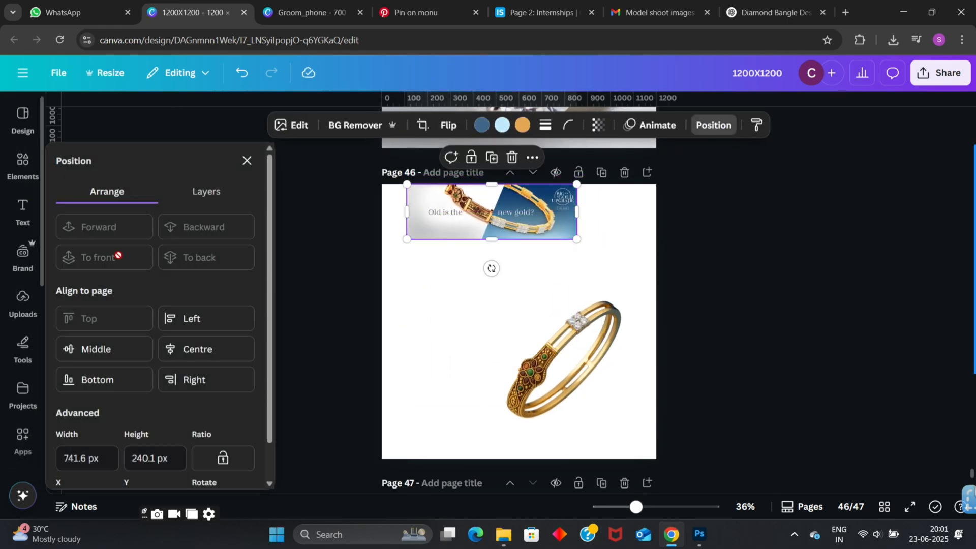
{"action": "left_click", "coordinate": [214, 192]}
{"action": "left_click_drag", "start_coordinate": [155, 283], "coordinate": [155, 310]}
- Shift the bangle left on the page and rotate it so the ornate half sits upper left and the diamonds lower right
{"action": "scroll", "coordinate": [499, 342], "scroll_direction": "up", "scroll_amount": 5}
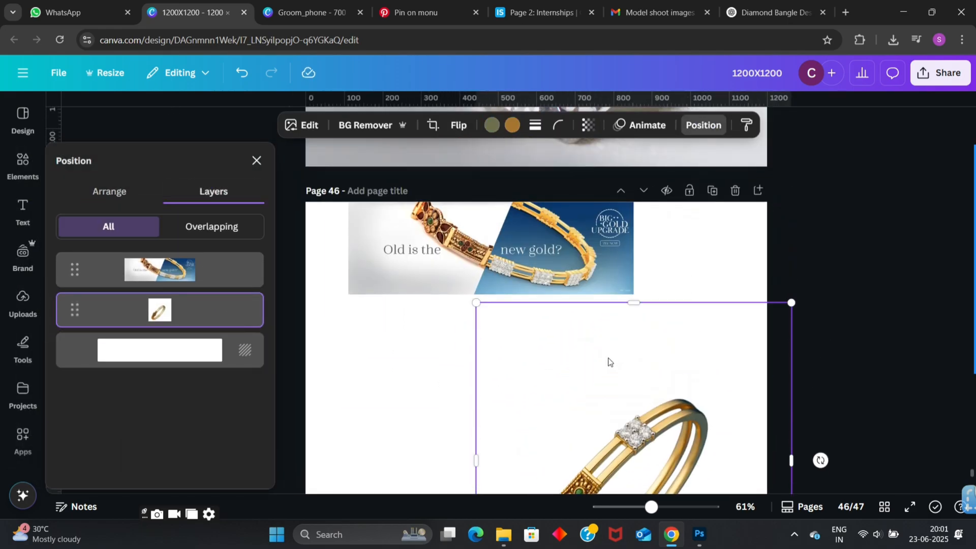
{"action": "scroll", "coordinate": [675, 343], "scroll_direction": "down", "scroll_amount": 2}
{"action": "left_click_drag", "start_coordinate": [662, 289], "coordinate": [597, 288]}
{"action": "scroll", "coordinate": [696, 287], "scroll_direction": "up", "scroll_amount": 2}
{"action": "scroll", "coordinate": [571, 384], "scroll_direction": "down", "scroll_amount": 4}
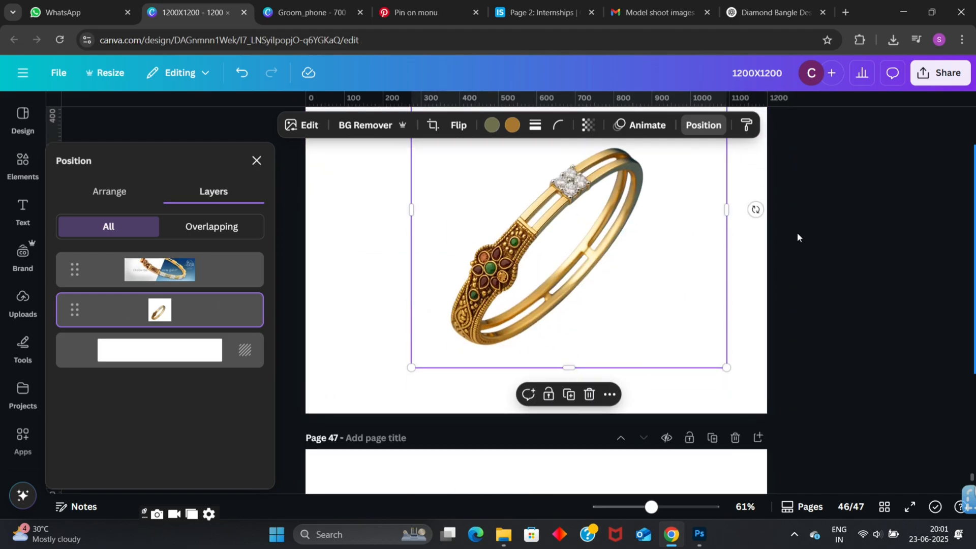
{"action": "left_click_drag", "start_coordinate": [748, 222], "coordinate": [737, 291]}
- Search the design elements for "jewllery background" and show the graphics results
{"action": "left_click", "coordinate": [23, 165]}
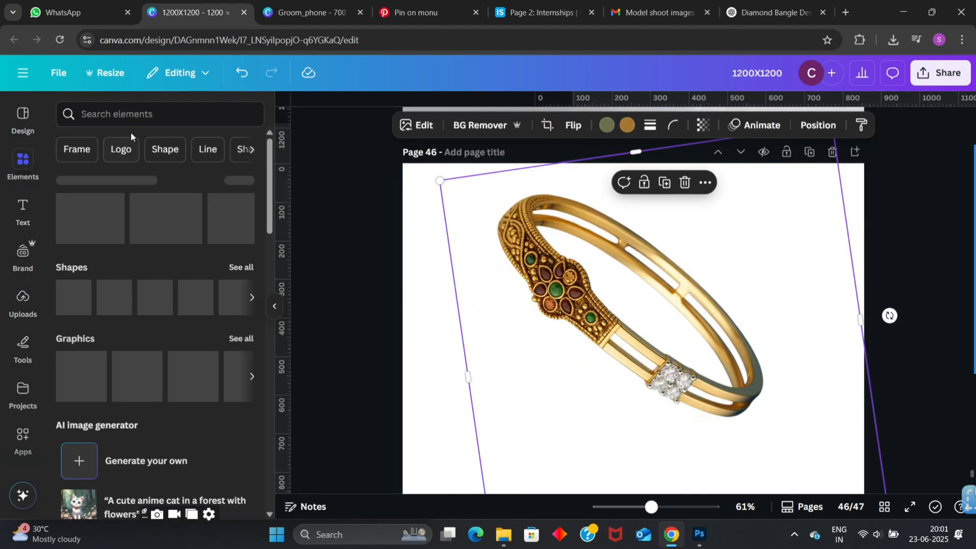
{"action": "left_click", "coordinate": [146, 112]}
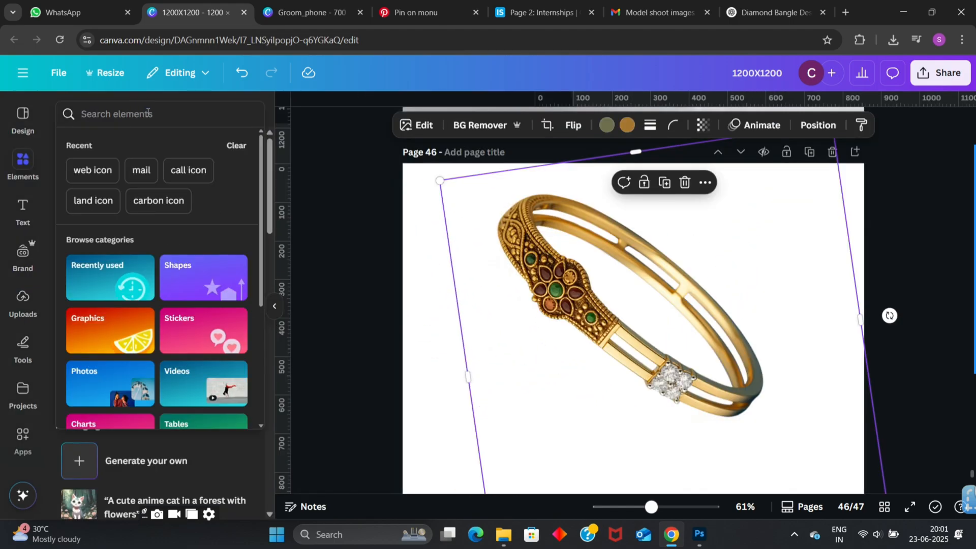
{"action": "type", "text": "jewllery"}
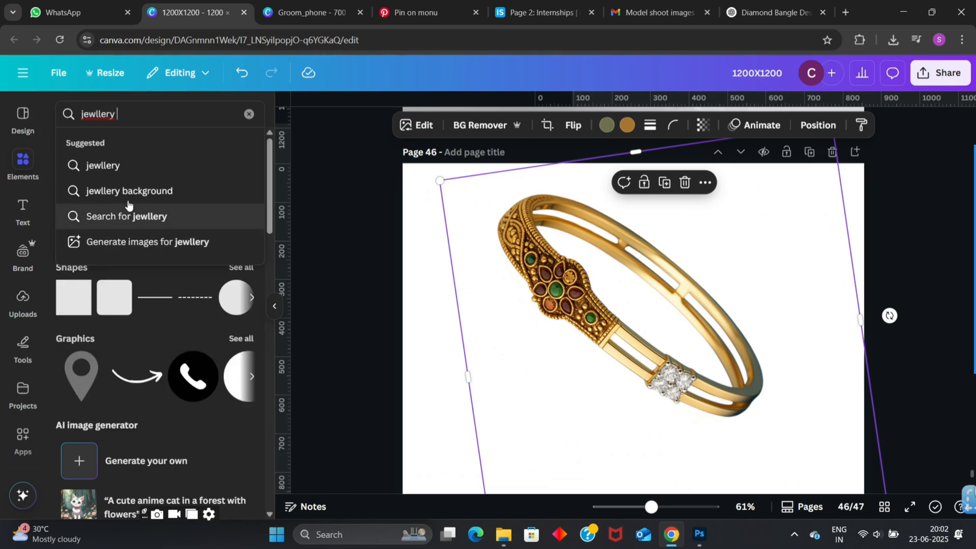
{"action": "left_click", "coordinate": [130, 192]}
{"action": "left_click", "coordinate": [102, 144]}
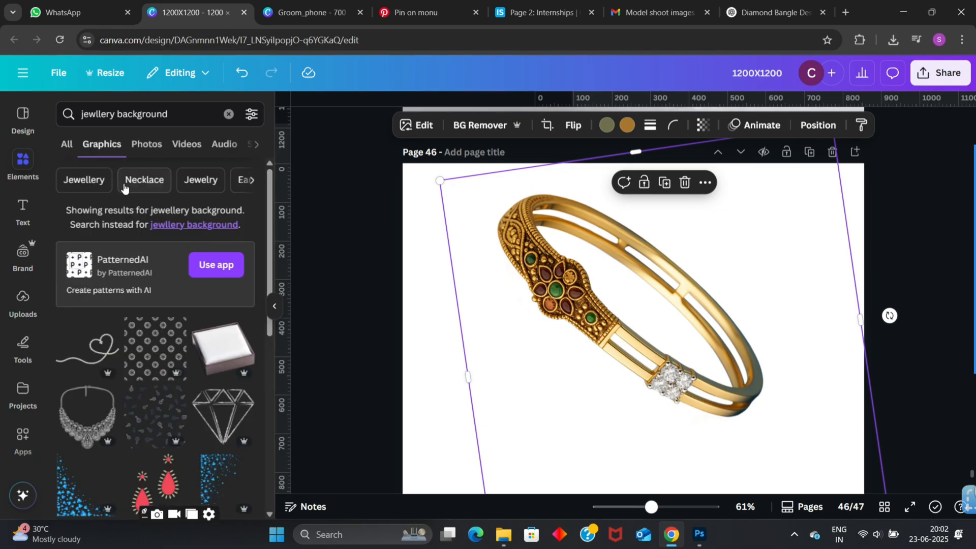
- Browse the photo results of the jewellery background search for a suitable backdrop
{"action": "scroll", "coordinate": [120, 194], "scroll_direction": "down", "scroll_amount": 5}
{"action": "left_click", "coordinate": [146, 144]}
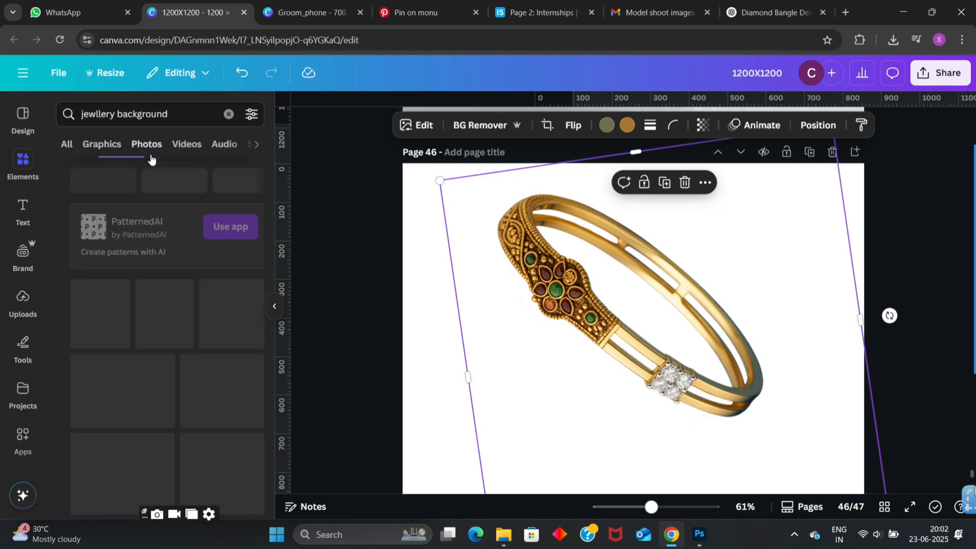
{"action": "scroll", "coordinate": [152, 208], "scroll_direction": "down", "scroll_amount": 5}
{"action": "scroll", "coordinate": [151, 208], "scroll_direction": "down", "scroll_amount": 1}
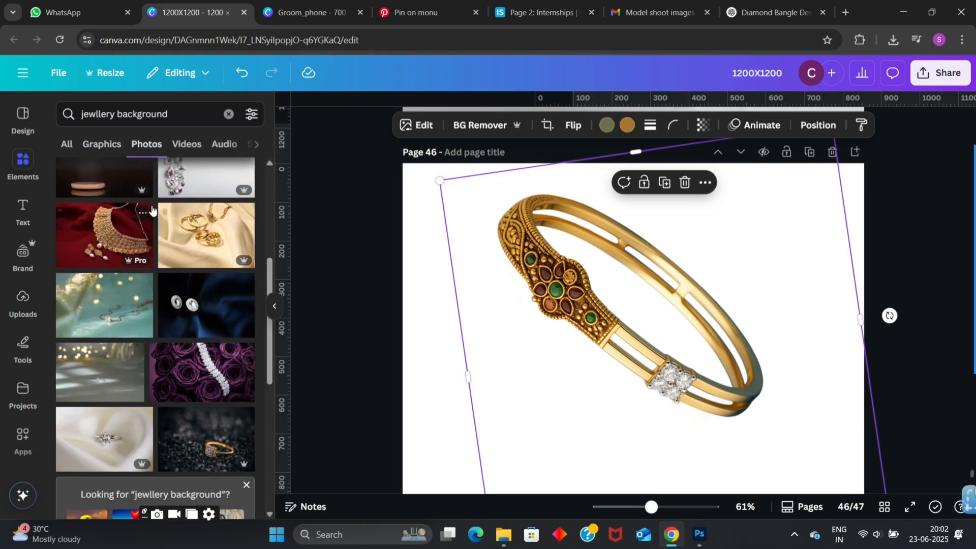
{"action": "scroll", "coordinate": [152, 210], "scroll_direction": "up", "scroll_amount": 3}
{"action": "scroll", "coordinate": [152, 210], "scroll_direction": "down", "scroll_amount": 6}
{"action": "scroll", "coordinate": [153, 210], "scroll_direction": "up", "scroll_amount": 3}
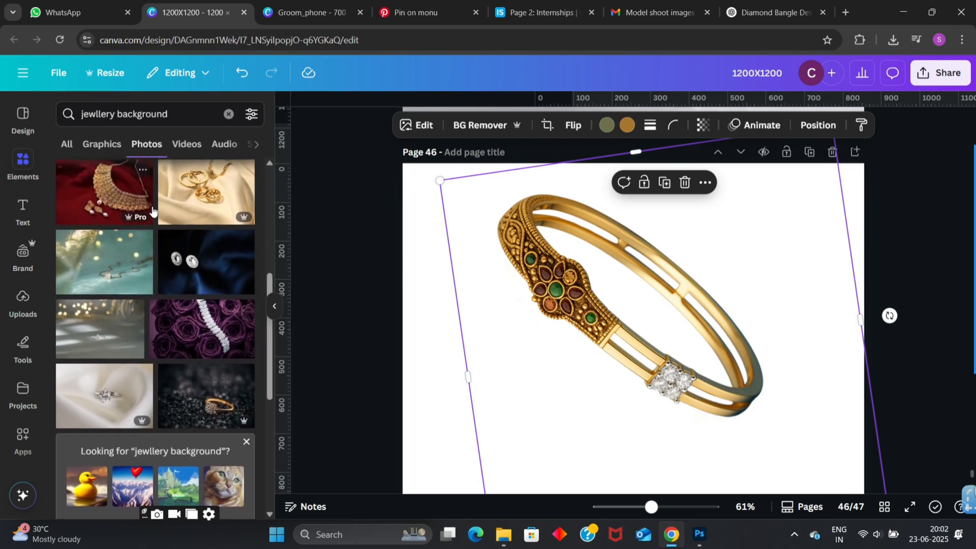
{"action": "scroll", "coordinate": [152, 210], "scroll_direction": "down", "scroll_amount": 6}
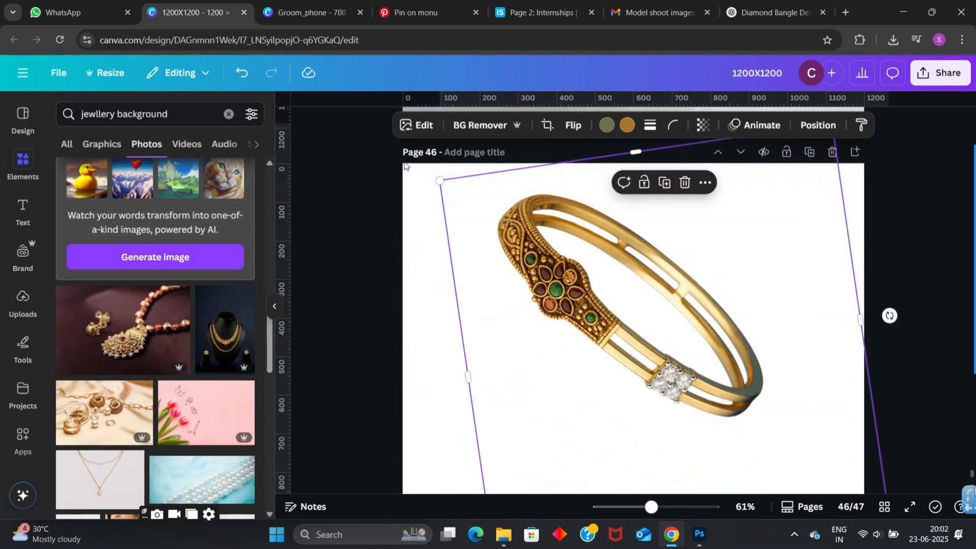
- Nudge the bangle slightly up and left on the page, and check its placement against the full-size reference banner in WhatsApp
{"action": "mouse_move", "coordinate": [489, 235]}
{"action": "left_mouse_down"}
{"action": "mouse_move", "coordinate": [540, 327]}
{"action": "mouse_move", "coordinate": [471, 230]}
{"action": "left_mouse_up"}
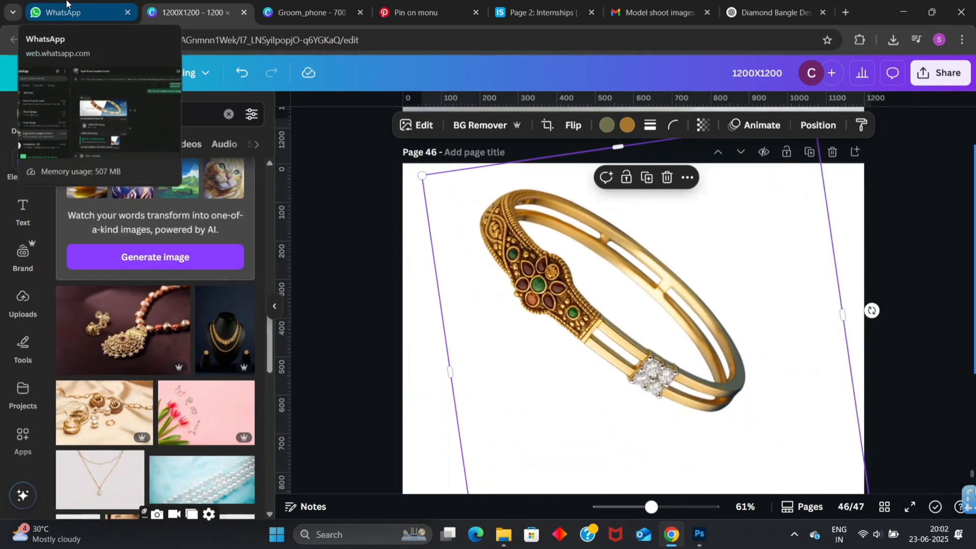
{"action": "left_click", "coordinate": [67, 5]}
{"action": "left_click", "coordinate": [427, 255]}
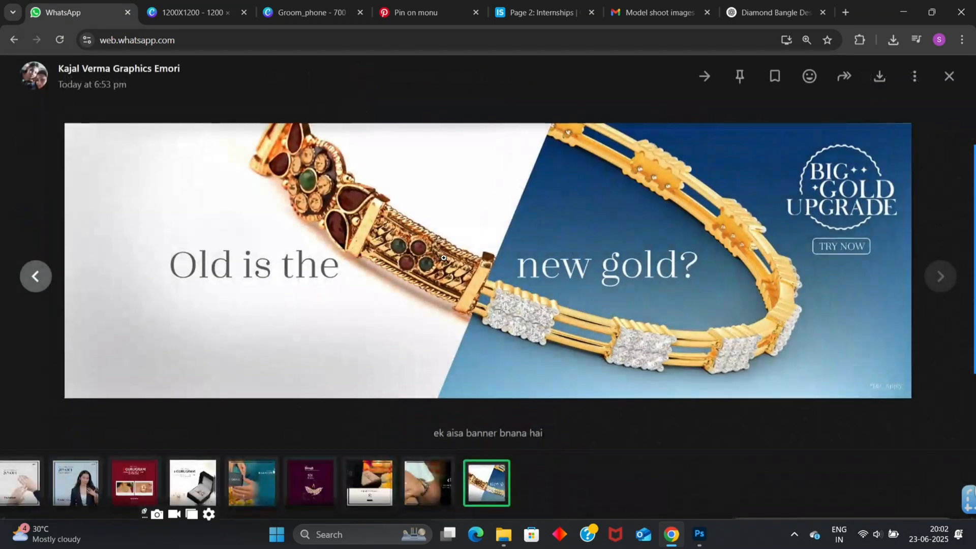
{"action": "left_click", "coordinate": [226, 4]}
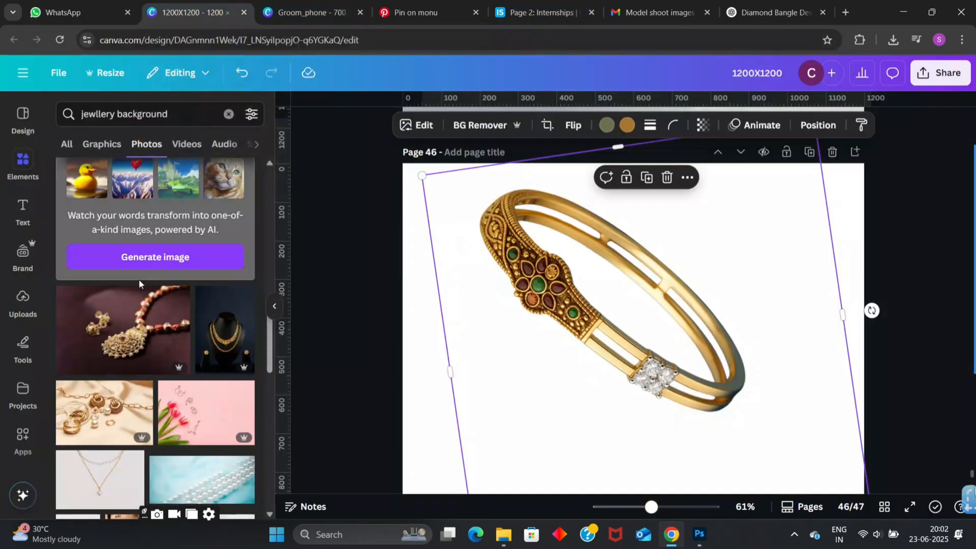
- Insert the red background photo with the white pearl strand from the photo results onto page 46
{"action": "scroll", "coordinate": [139, 279], "scroll_direction": "down", "scroll_amount": 5}
{"action": "scroll", "coordinate": [139, 283], "scroll_direction": "down", "scroll_amount": 3}
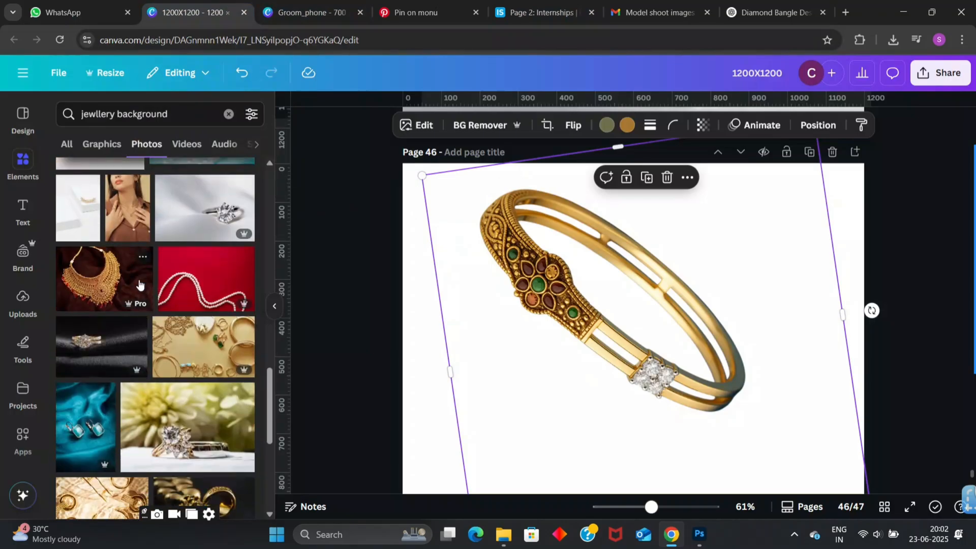
{"action": "scroll", "coordinate": [139, 284], "scroll_direction": "down", "scroll_amount": 2}
{"action": "left_click", "coordinate": [206, 195]}
{"action": "scroll", "coordinate": [599, 366], "scroll_direction": "down", "scroll_amount": 3}
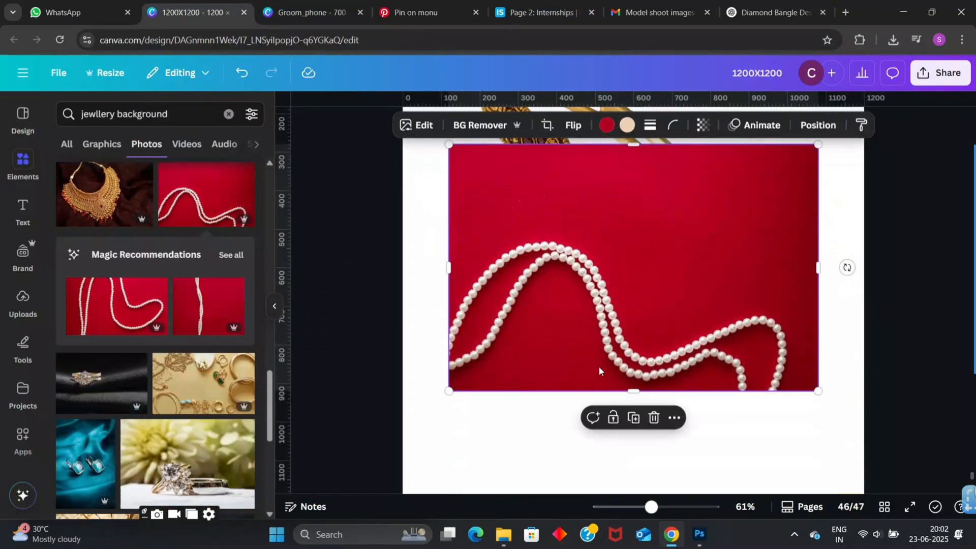
- Crop the pearl strand out of the red background photo, and rotate the remaining plain red strip diagonally across page 46
{"action": "left_click_drag", "start_coordinate": [634, 392], "coordinate": [639, 224]}
{"action": "left_click_drag", "start_coordinate": [849, 188], "coordinate": [465, 370]}
{"action": "left_click_drag", "start_coordinate": [568, 255], "coordinate": [599, 376]}
{"action": "scroll", "coordinate": [752, 389], "scroll_direction": "down", "scroll_amount": 1}
{"action": "scroll", "coordinate": [752, 390], "scroll_direction": "down", "scroll_amount": 1}
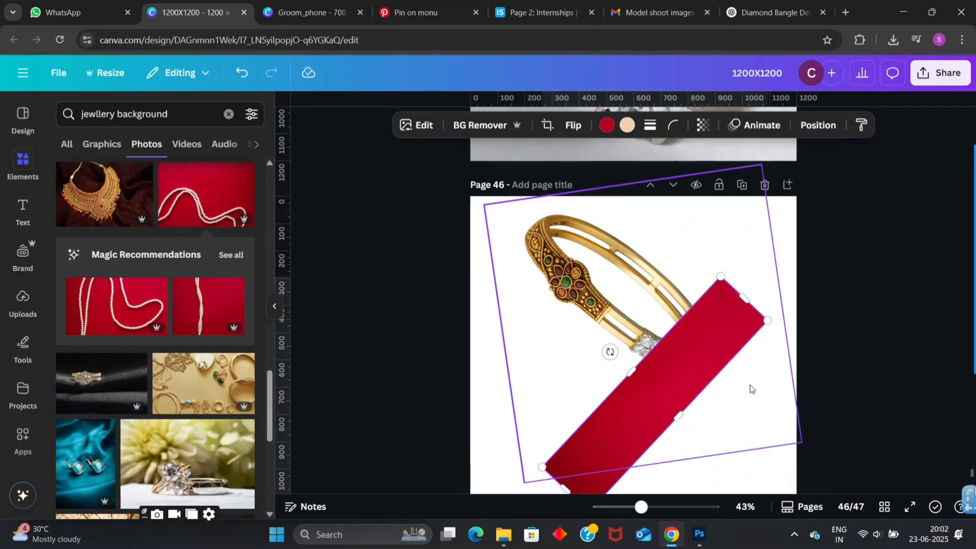
- Place the red strip's end at the page's lower-left corner and extend it diagonally past the upper-right corner
{"action": "scroll", "coordinate": [752, 389], "scroll_direction": "down", "scroll_amount": 1}
{"action": "left_click_drag", "start_coordinate": [688, 308], "coordinate": [616, 363]}
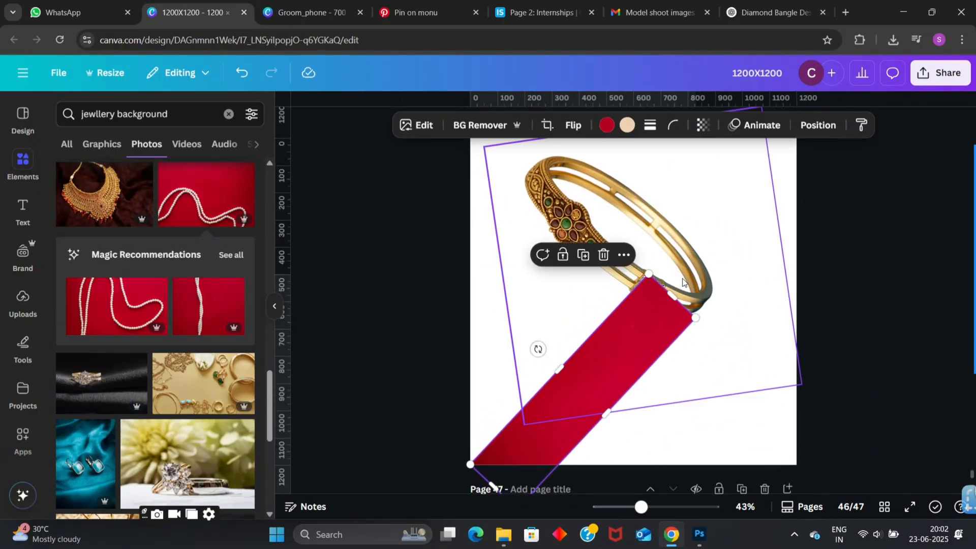
{"action": "left_click_drag", "start_coordinate": [672, 297], "coordinate": [821, 137]}
{"action": "left_click_drag", "start_coordinate": [677, 330], "coordinate": [681, 322]}
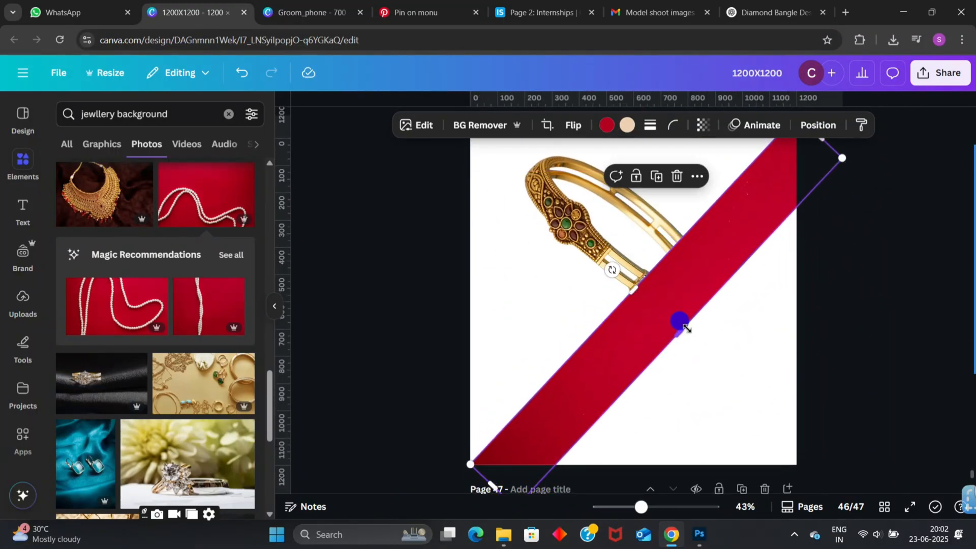
- Widen the red strip until it fills the whole lower-right half of page 46 along the diagonal
{"action": "left_click_drag", "start_coordinate": [843, 166], "coordinate": [806, 420]}
{"action": "scroll", "coordinate": [875, 203], "scroll_direction": "up", "scroll_amount": 2}
{"action": "scroll", "coordinate": [814, 228], "scroll_direction": "down", "scroll_amount": 3}
{"action": "mouse_move", "coordinate": [470, 420]}
{"action": "left_mouse_down"}
{"action": "mouse_move", "coordinate": [459, 423]}
{"action": "mouse_move", "coordinate": [469, 438]}
{"action": "left_mouse_up"}
{"action": "left_click", "coordinate": [434, 377]}
{"action": "scroll", "coordinate": [600, 265], "scroll_direction": "up", "scroll_amount": 1}
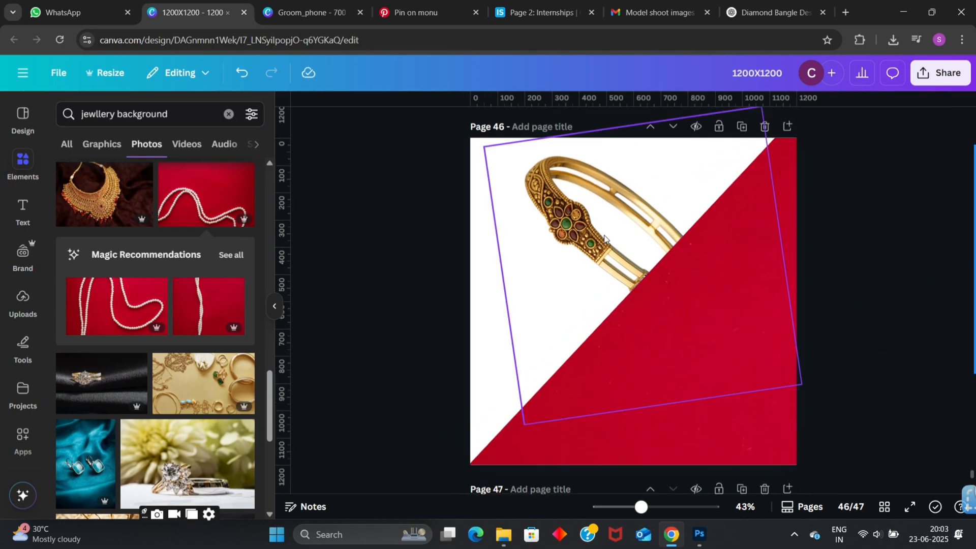
- Reposition and slightly enlarge the bangle image, and arrange its layer above the red background photo
{"action": "mouse_move", "coordinate": [609, 223]}
{"action": "left_mouse_down"}
{"action": "mouse_move", "coordinate": [609, 245]}
{"action": "mouse_move", "coordinate": [600, 238]}
{"action": "left_mouse_up"}
{"action": "left_click_drag", "start_coordinate": [502, 186], "coordinate": [476, 166]}
{"action": "left_click", "coordinate": [815, 125]}
{"action": "left_click_drag", "start_coordinate": [202, 220], "coordinate": [170, 256]}
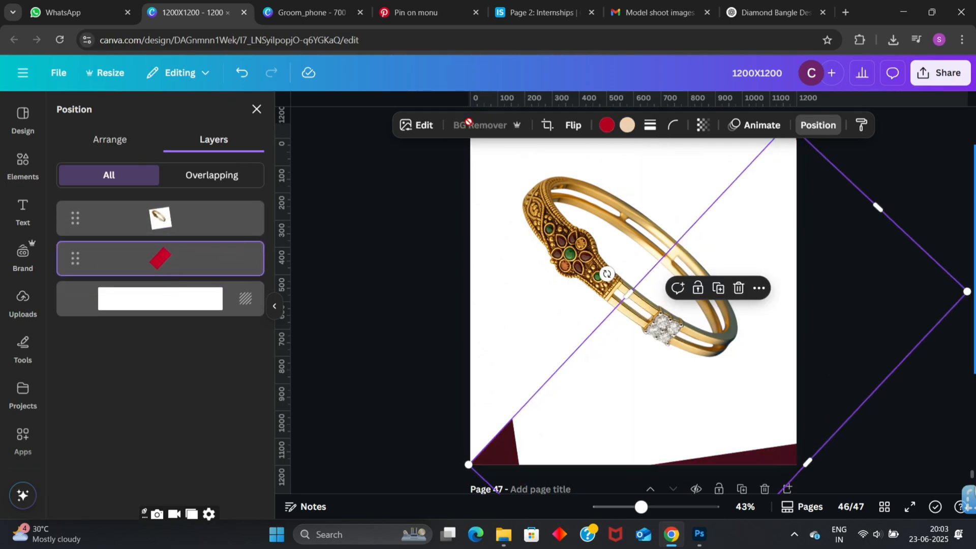
- Undo the background removal on the red photo and remove the background from the bangle image instead
{"action": "left_click", "coordinate": [241, 74]}
{"action": "left_click", "coordinate": [183, 220]}
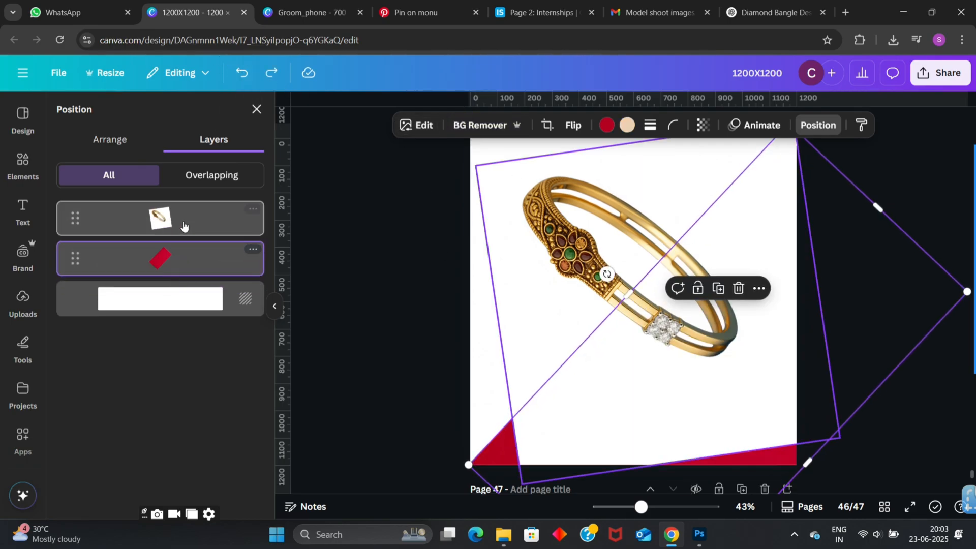
{"action": "left_click", "coordinate": [477, 126]}
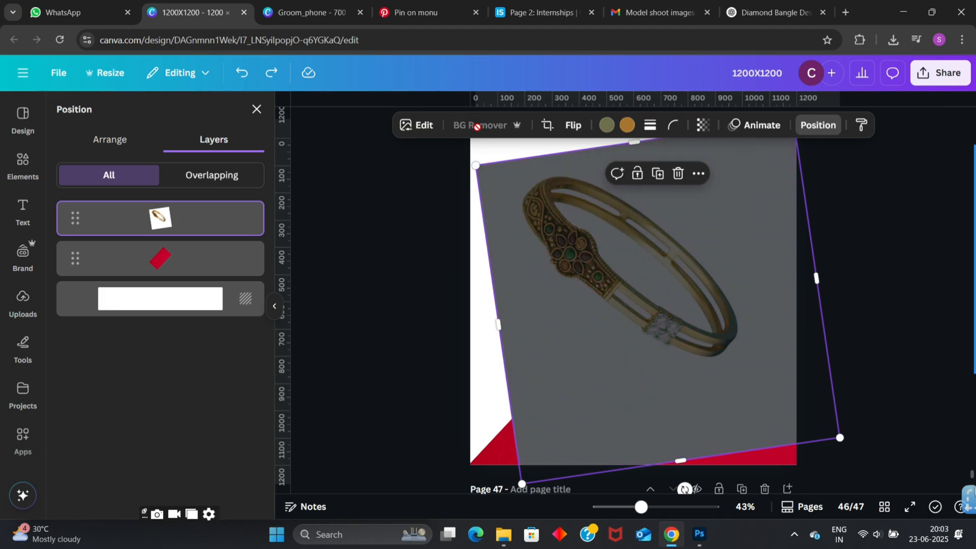
- Enlarge the bangle cutout to about 1,322 by 1,322 across the white and red halves
{"action": "left_click_drag", "start_coordinate": [616, 265], "coordinate": [621, 273]}
{"action": "scroll", "coordinate": [691, 313], "scroll_direction": "up", "scroll_amount": 5, "text": "ctrl"}
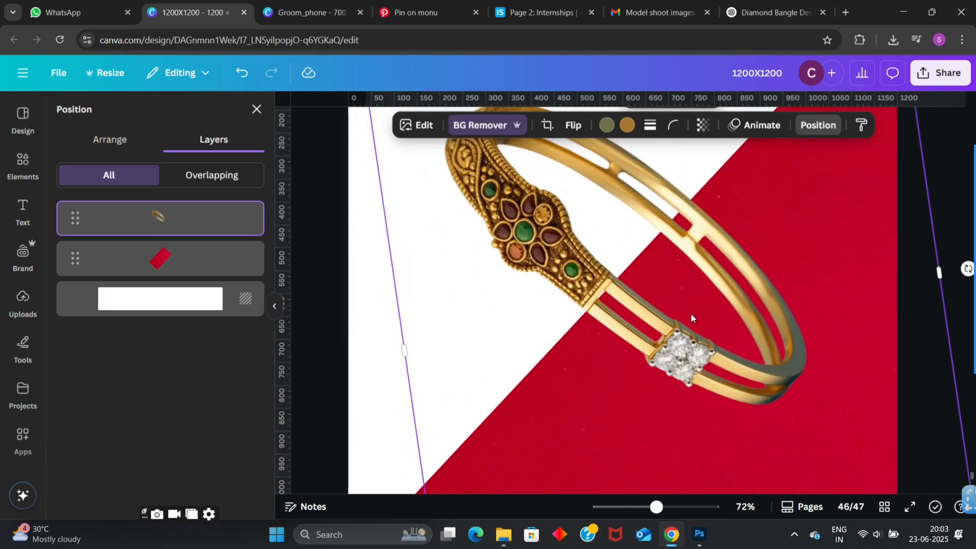
{"action": "scroll", "coordinate": [691, 313], "scroll_direction": "up", "scroll_amount": 3}
{"action": "left_click_drag", "start_coordinate": [367, 211], "coordinate": [349, 159]}
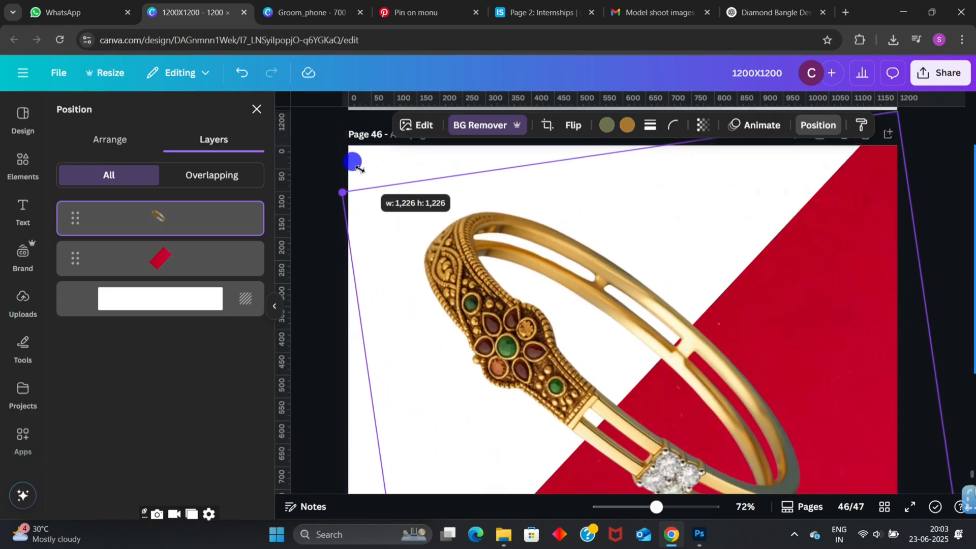
{"action": "scroll", "coordinate": [617, 260], "scroll_direction": "down", "scroll_amount": 3}
{"action": "scroll", "coordinate": [823, 358], "scroll_direction": "down", "scroll_amount": 5, "text": "ctrl"}
{"action": "left_click_drag", "start_coordinate": [845, 414], "coordinate": [863, 434]}
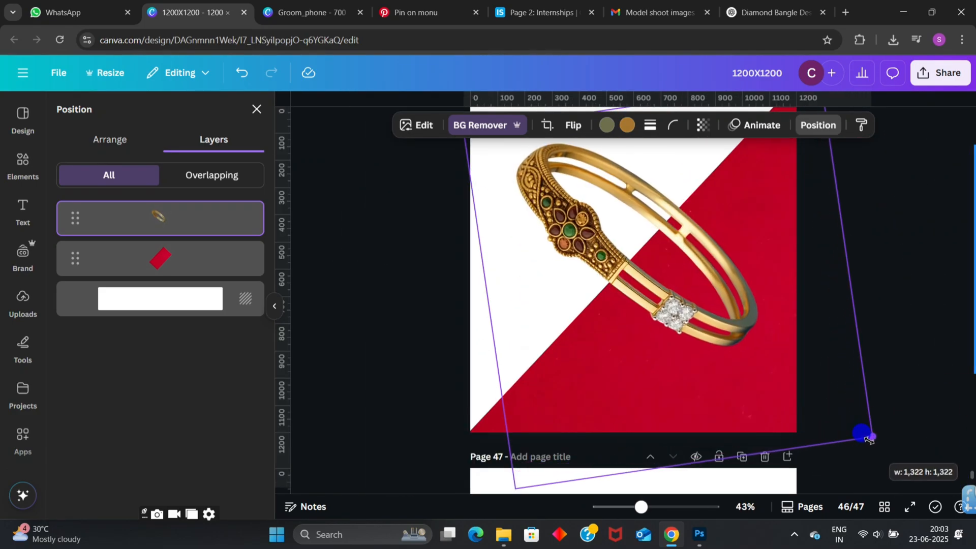
- Rotate the bangle cutout slightly on the page and deselect it
{"action": "left_click", "coordinate": [875, 282]}
{"action": "scroll", "coordinate": [872, 281], "scroll_direction": "up", "scroll_amount": 1}
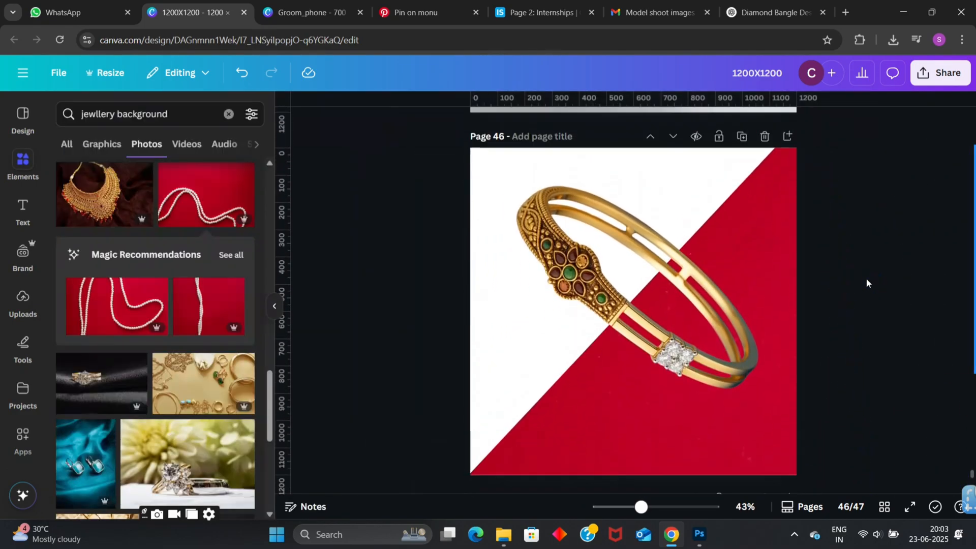
{"action": "left_click", "coordinate": [716, 305]}
{"action": "mouse_move", "coordinate": [872, 293]}
{"action": "left_mouse_down"}
{"action": "mouse_move", "coordinate": [869, 329]}
{"action": "mouse_move", "coordinate": [881, 300]}
{"action": "left_mouse_up"}
{"action": "left_click", "coordinate": [885, 242]}
- Copy the "Exchange Old Gold for New Designs" headline, divider and tagline from page 45 to page 46, shrunk below the bangle's antique section
{"action": "scroll", "coordinate": [883, 243], "scroll_direction": "up", "scroll_amount": 1}
{"action": "scroll", "coordinate": [880, 243], "scroll_direction": "up", "scroll_amount": 3}
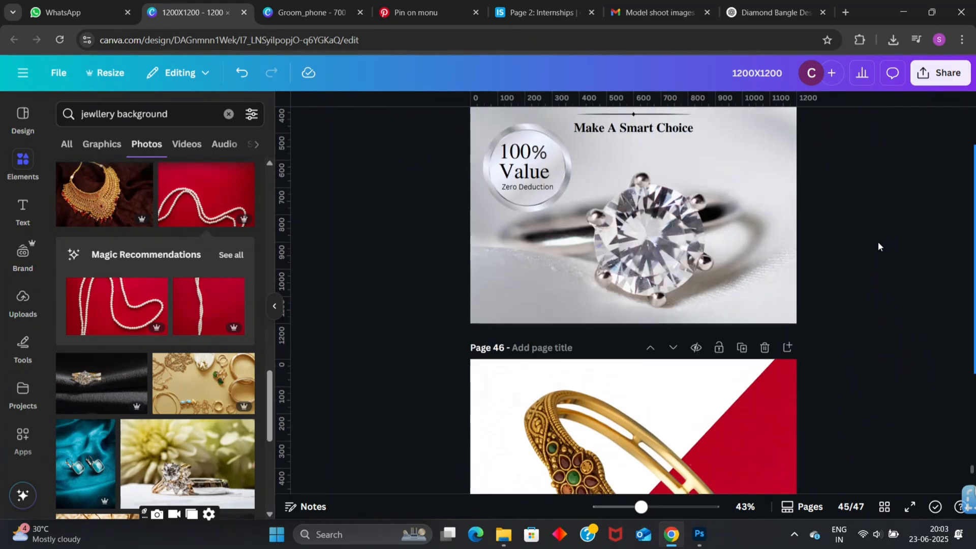
{"action": "scroll", "coordinate": [878, 243], "scroll_direction": "down", "scroll_amount": 3}
{"action": "scroll", "coordinate": [878, 243], "scroll_direction": "up", "scroll_amount": 3}
{"action": "scroll", "coordinate": [878, 243], "scroll_direction": "down", "scroll_amount": 4}
{"action": "key", "text": "ctrl+v"}
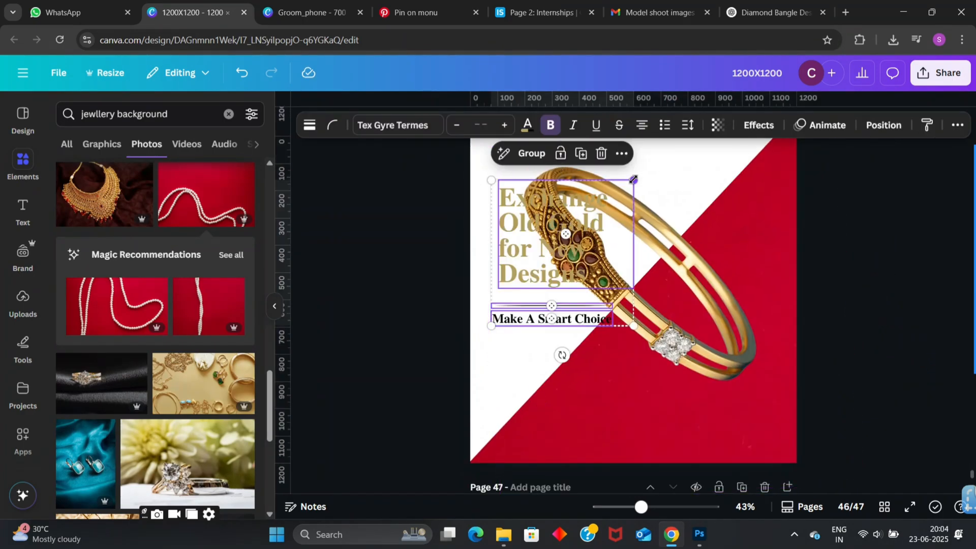
{"action": "left_click_drag", "start_coordinate": [633, 179], "coordinate": [555, 335]}
{"action": "left_click", "coordinate": [412, 218]}
- Change the colour of the "Exchange Old Gold for New Designs" headline to black
{"action": "left_click", "coordinate": [543, 309]}
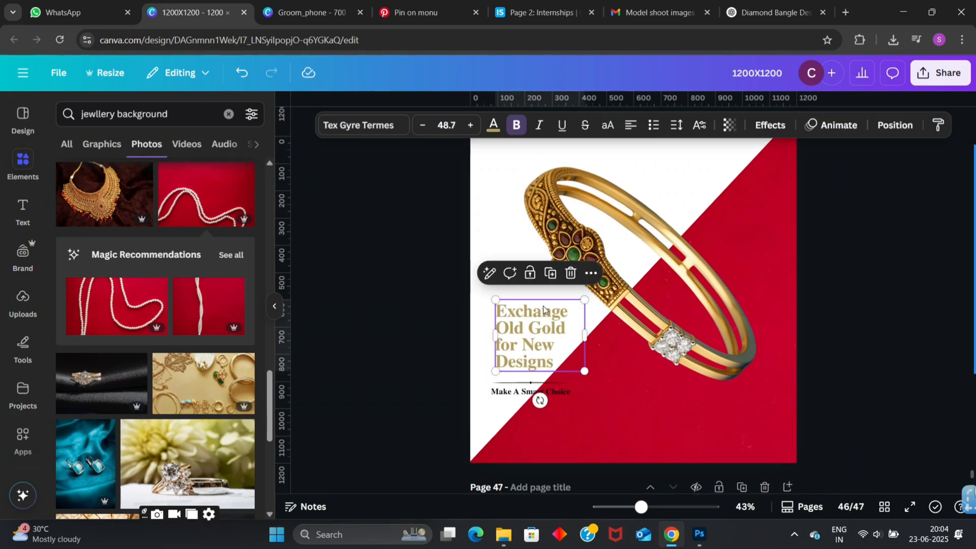
{"action": "left_click", "coordinate": [493, 127]}
{"action": "scroll", "coordinate": [123, 356], "scroll_direction": "down", "scroll_amount": 3}
{"action": "scroll", "coordinate": [124, 407], "scroll_direction": "up", "scroll_amount": 3}
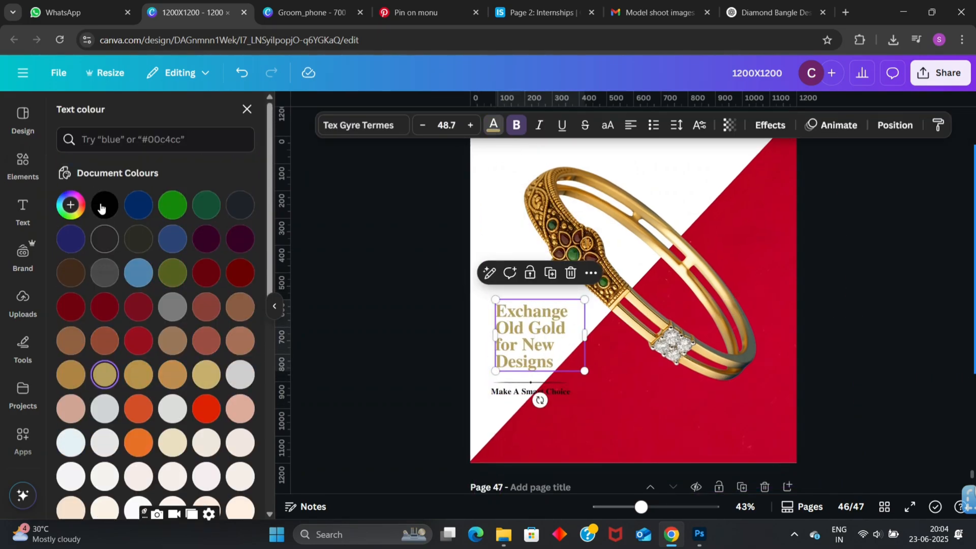
{"action": "left_click", "coordinate": [102, 206]}
{"action": "left_click", "coordinate": [440, 307]}
{"action": "left_click", "coordinate": [543, 397]}
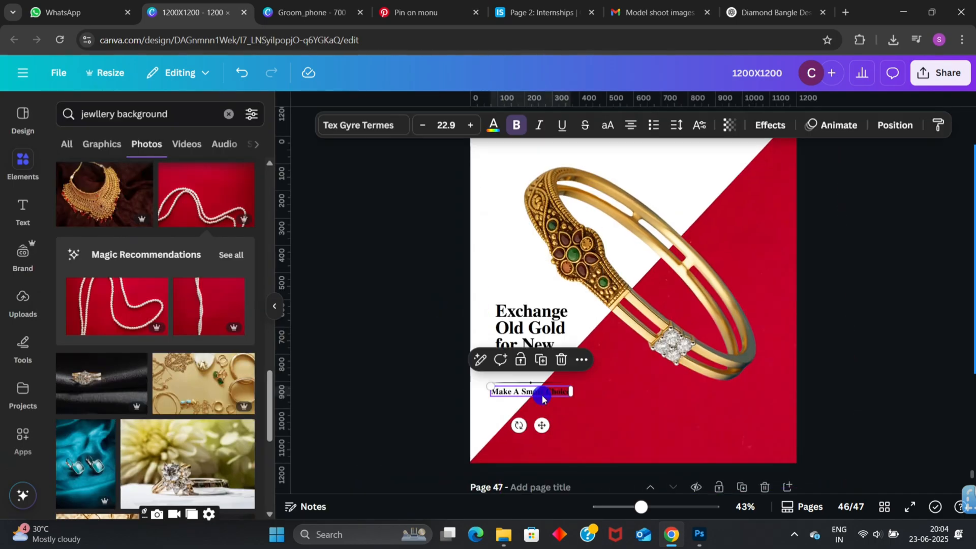
{"action": "left_click", "coordinate": [404, 328]}
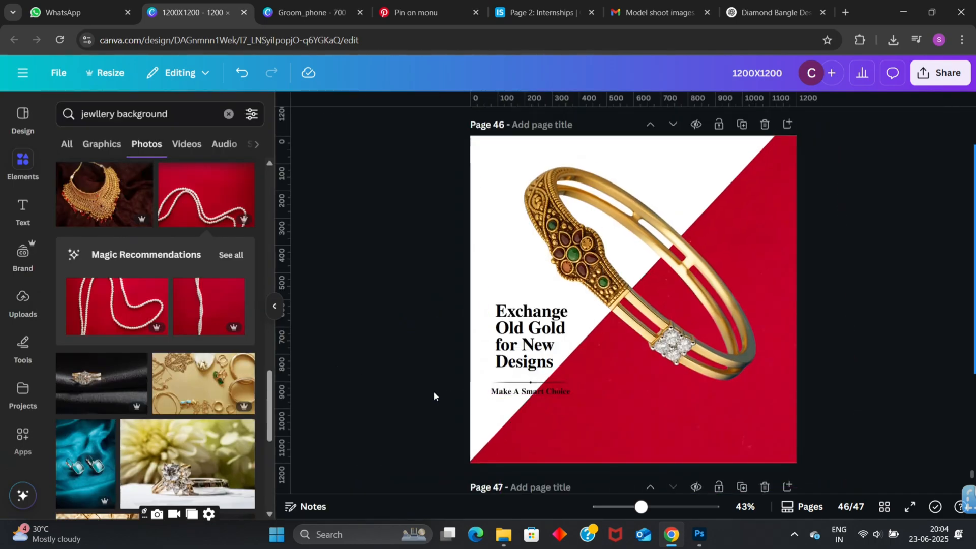
- Crop the empty margins of the bangle image closer to the bangle on the left, bottom and right sides
{"action": "left_click", "coordinate": [623, 337]}
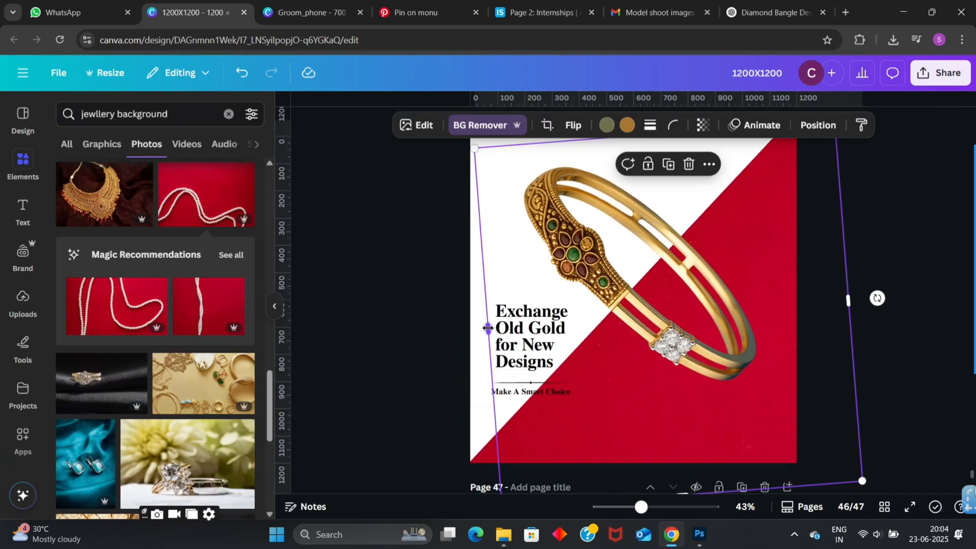
{"action": "left_click_drag", "start_coordinate": [487, 328], "coordinate": [523, 325]}
{"action": "left_click_drag", "start_coordinate": [699, 488], "coordinate": [731, 385]}
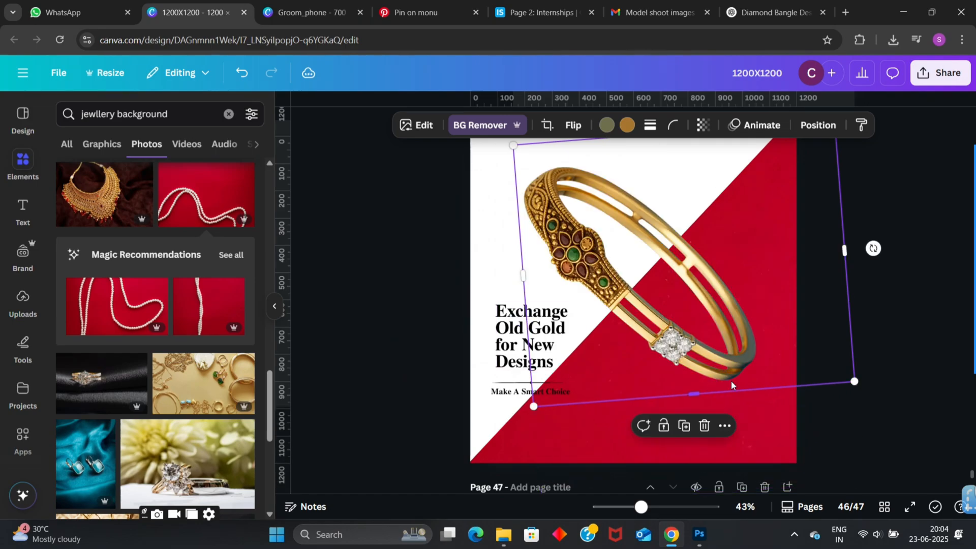
{"action": "left_click_drag", "start_coordinate": [845, 252], "coordinate": [765, 240]}
{"action": "scroll", "coordinate": [773, 177], "scroll_direction": "up", "scroll_amount": 1}
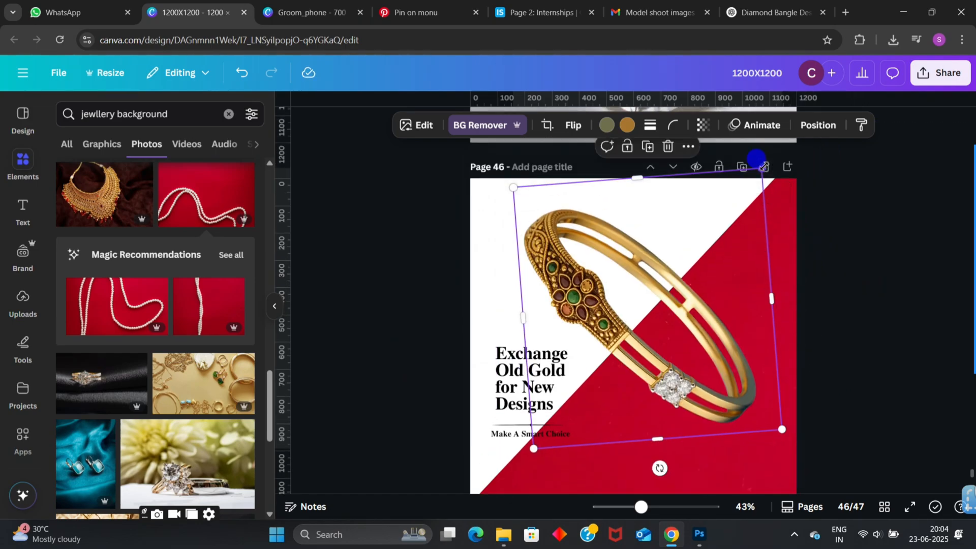
- Enlarge the cropped bangle slightly toward the page's right edge and trim a little more off its frame's left side
{"action": "left_click_drag", "start_coordinate": [756, 158], "coordinate": [771, 157]}
{"action": "left_click_drag", "start_coordinate": [786, 429], "coordinate": [790, 430]}
{"action": "left_click", "coordinate": [832, 356]}
{"action": "scroll", "coordinate": [832, 356], "scroll_direction": "up", "scroll_amount": 3}
{"action": "scroll", "coordinate": [884, 489], "scroll_direction": "down", "scroll_amount": 2}
{"action": "left_click", "coordinate": [862, 444]}
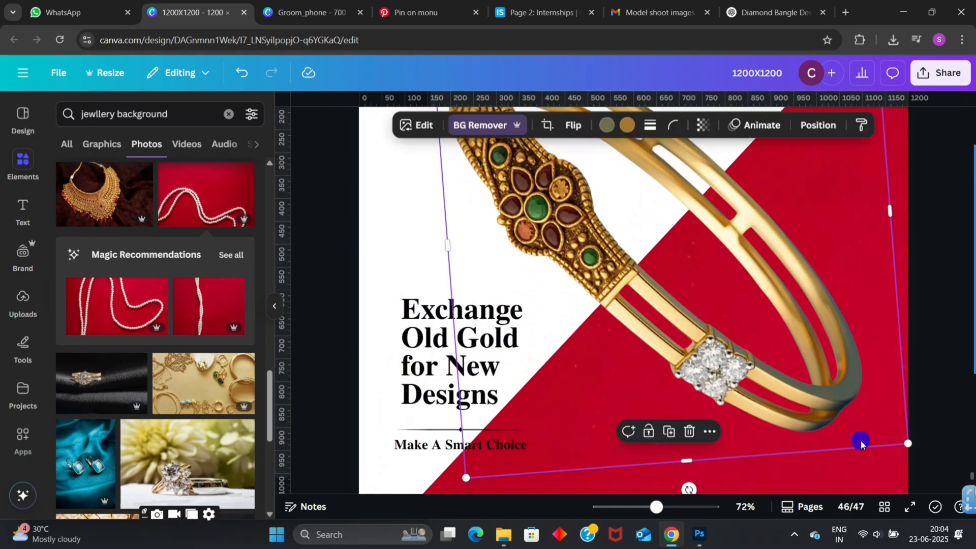
{"action": "scroll", "coordinate": [407, 303], "scroll_direction": "up", "scroll_amount": 2}
{"action": "left_click_drag", "start_coordinate": [448, 329], "coordinate": [457, 328]}
{"action": "scroll", "coordinate": [461, 336], "scroll_direction": "down", "scroll_amount": 3}
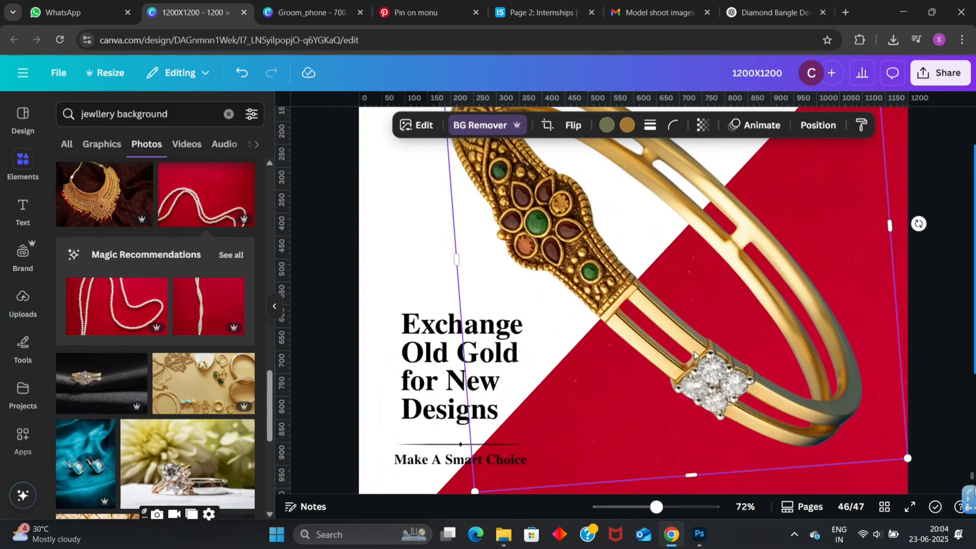
{"action": "left_click_drag", "start_coordinate": [905, 398], "coordinate": [896, 392]}
{"action": "left_click", "coordinate": [929, 305]}
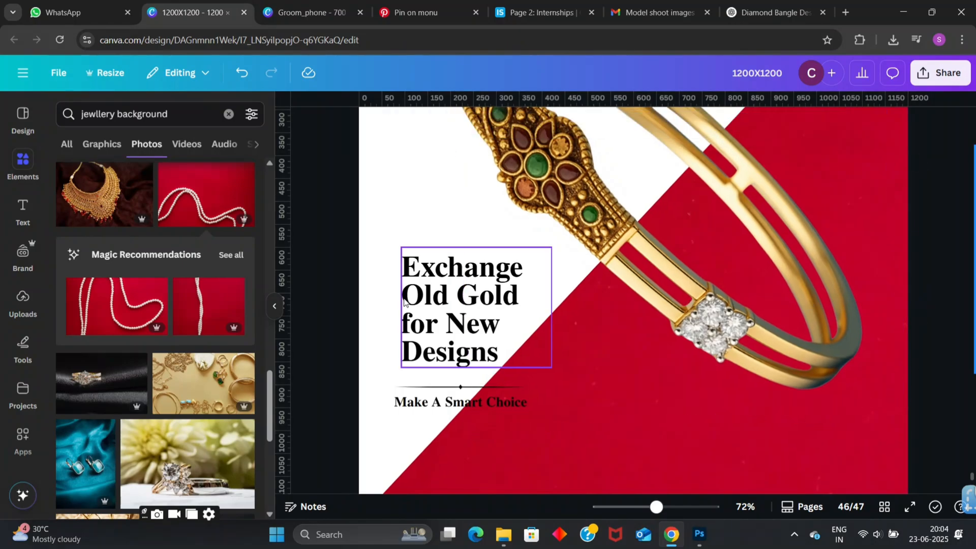
- Enlarge the headline, divider and tagline together and shift them lower on the page
{"action": "left_click_drag", "start_coordinate": [329, 262], "coordinate": [566, 426]}
{"action": "scroll", "coordinate": [469, 406], "scroll_direction": "down", "scroll_amount": 2}
{"action": "left_click_drag", "start_coordinate": [418, 234], "coordinate": [428, 268]}
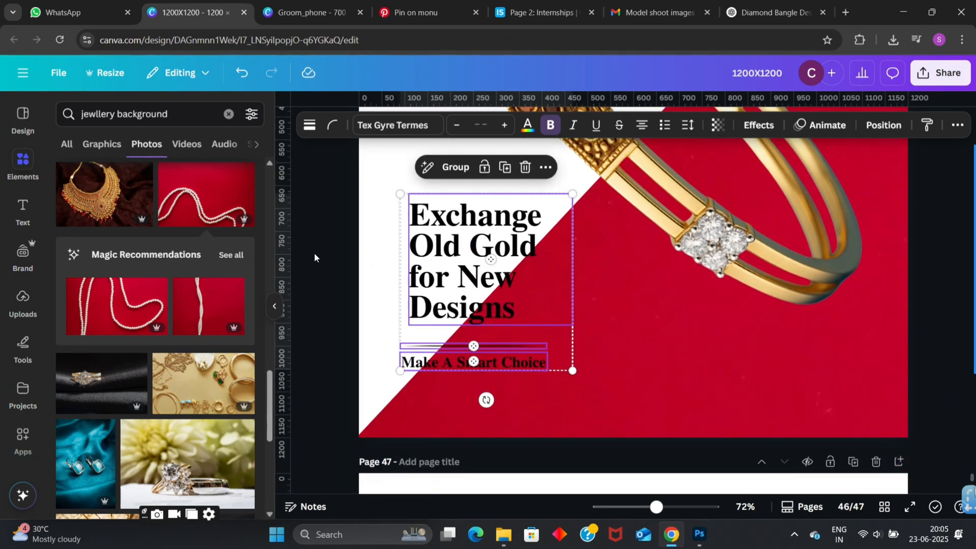
{"action": "left_click", "coordinate": [314, 253]}
- Recolour the words "A Smart Choice" in the tagline white (#FFFEFE)
{"action": "scroll", "coordinate": [378, 326], "scroll_direction": "up", "scroll_amount": 5}
{"action": "double_click", "coordinate": [486, 425]}
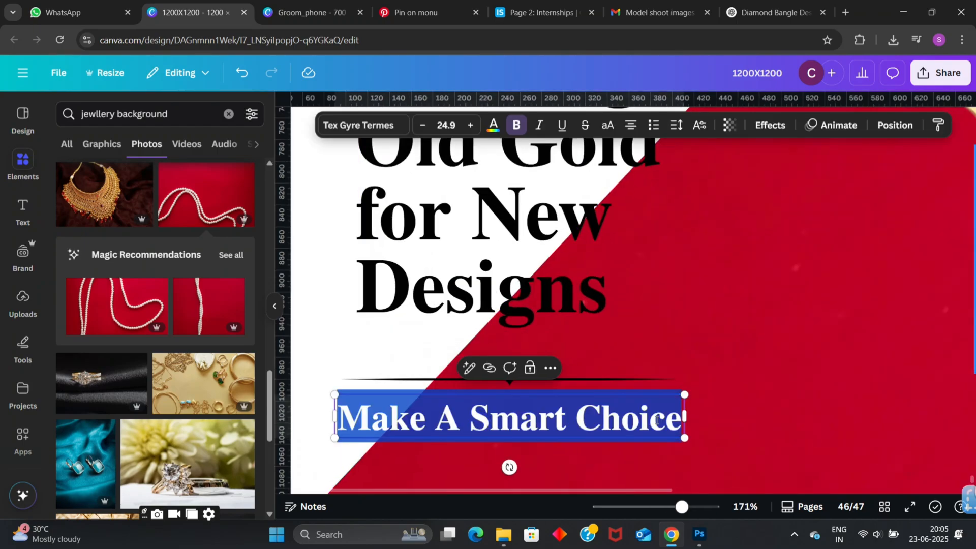
{"action": "left_click", "coordinate": [679, 421]}
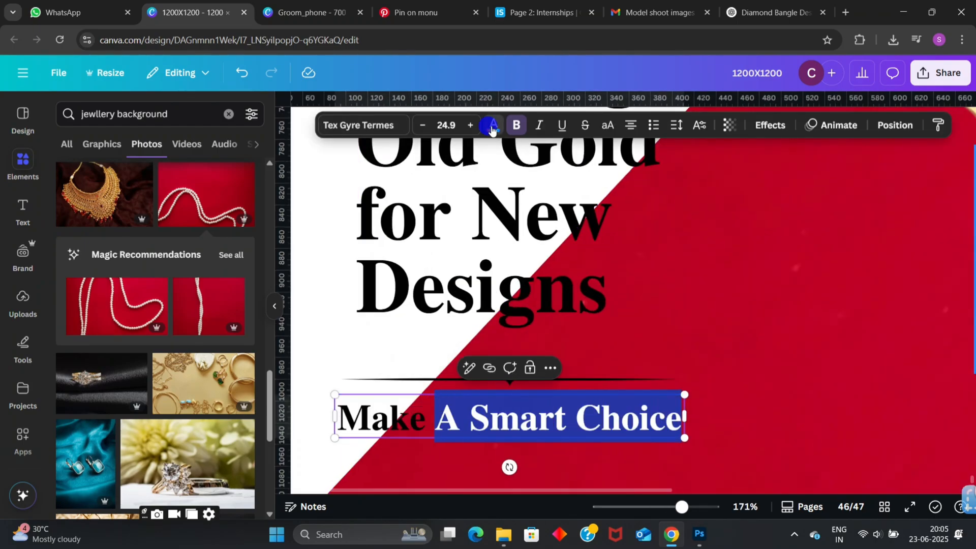
{"action": "left_click", "coordinate": [492, 129]}
{"action": "scroll", "coordinate": [104, 376], "scroll_direction": "down", "scroll_amount": 3}
{"action": "scroll", "coordinate": [104, 305], "scroll_direction": "up", "scroll_amount": 3}
{"action": "left_click", "coordinate": [70, 205]}
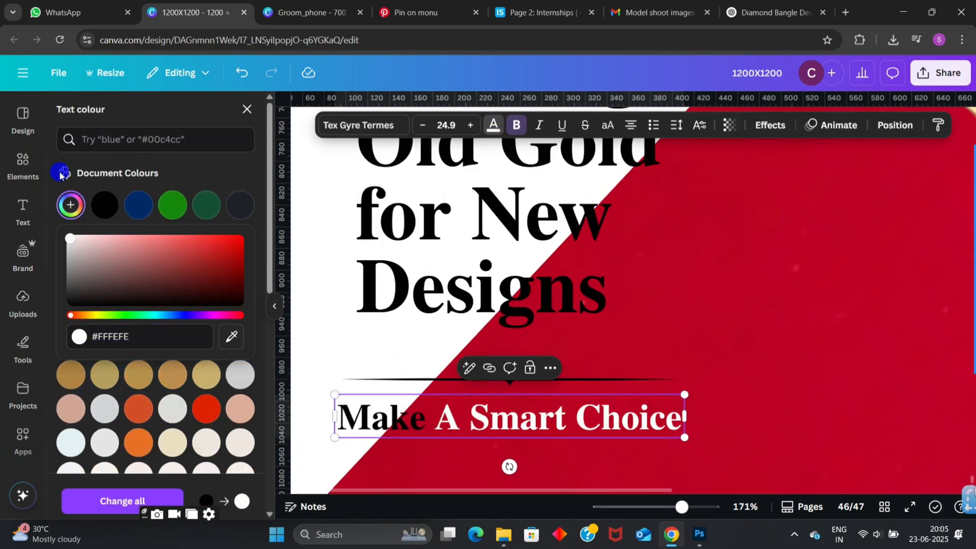
{"action": "left_click", "coordinate": [652, 352]}
{"action": "left_click", "coordinate": [410, 451]}
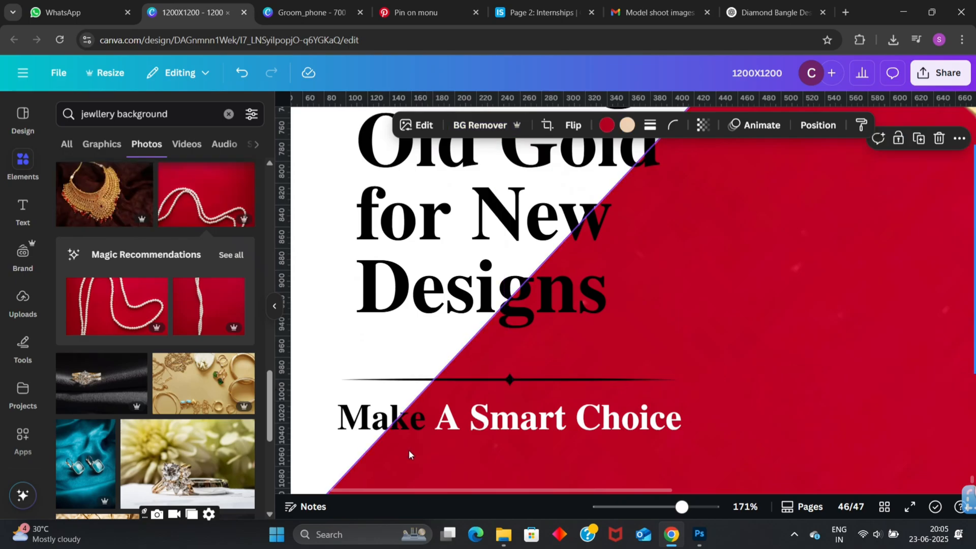
{"action": "left_click", "coordinate": [321, 452]}
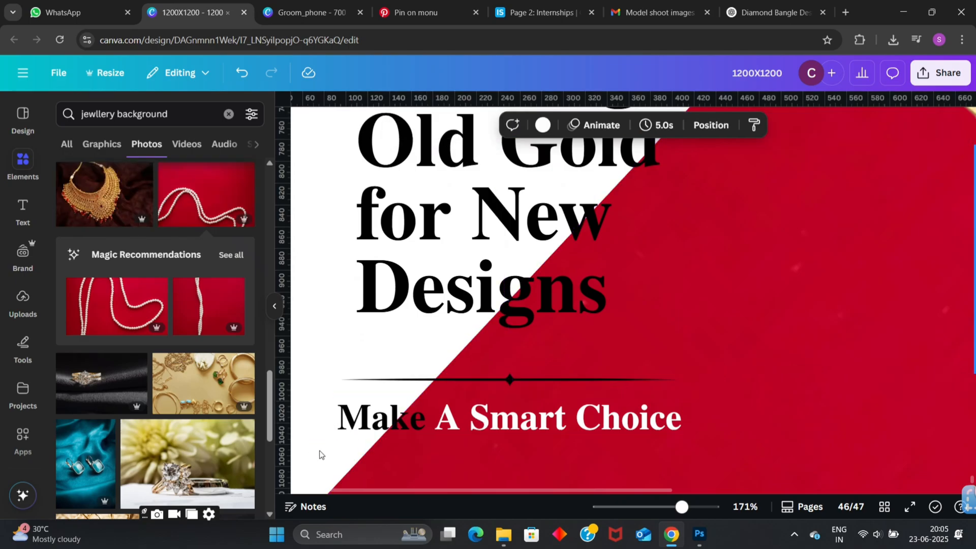
- Recolour the letters "ke" of "Make" in the tagline white (#FFFFFF), where they lie over the red area
{"action": "scroll", "coordinate": [320, 454], "scroll_direction": "down", "scroll_amount": 1}
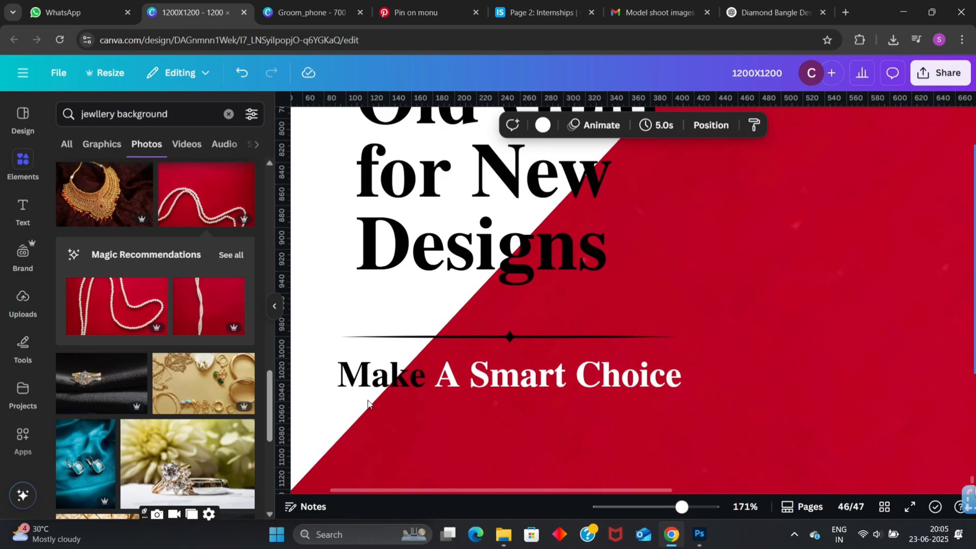
{"action": "double_click", "coordinate": [407, 379]}
{"action": "left_click", "coordinate": [412, 379]}
{"action": "double_click", "coordinate": [412, 379]}
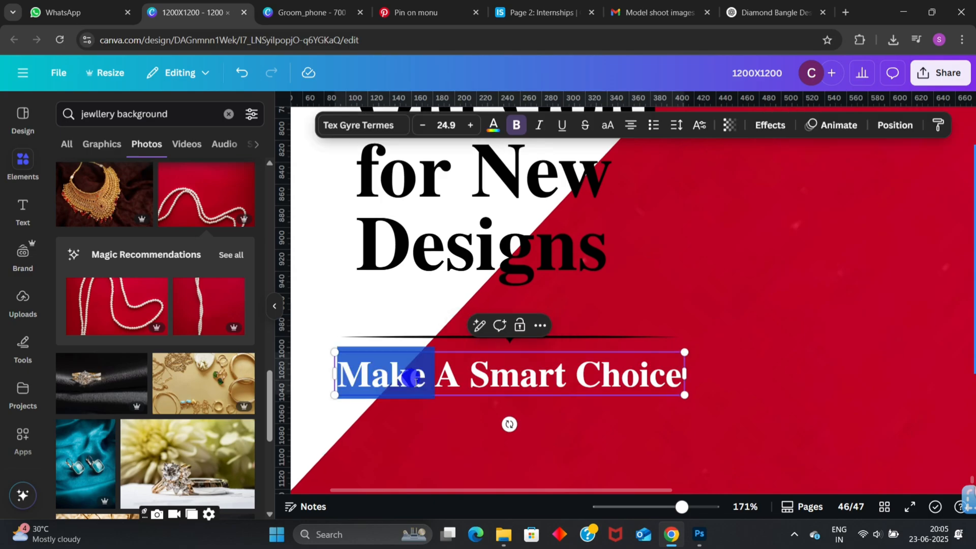
{"action": "left_click_drag", "start_coordinate": [415, 382], "coordinate": [413, 367]}
{"action": "left_click", "coordinate": [409, 376]}
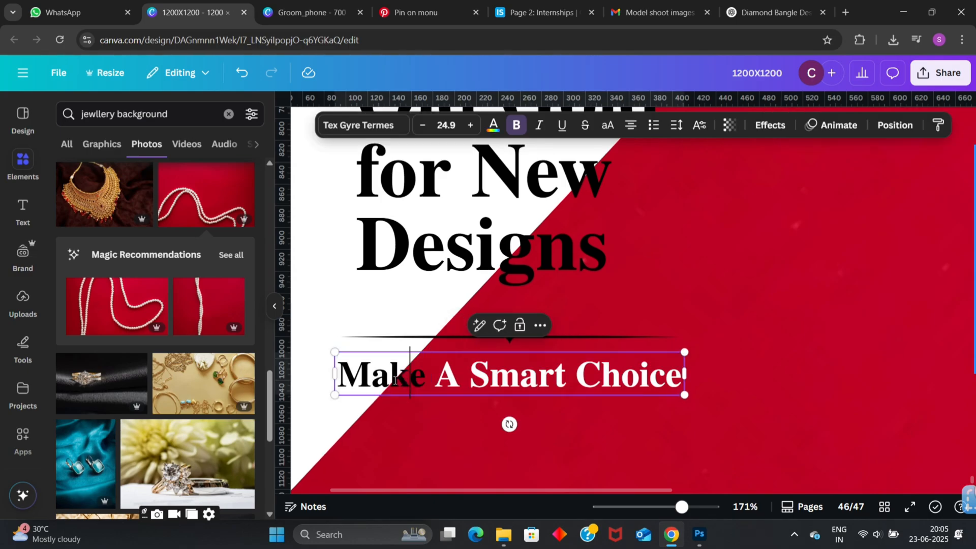
{"action": "left_click", "coordinate": [493, 125]}
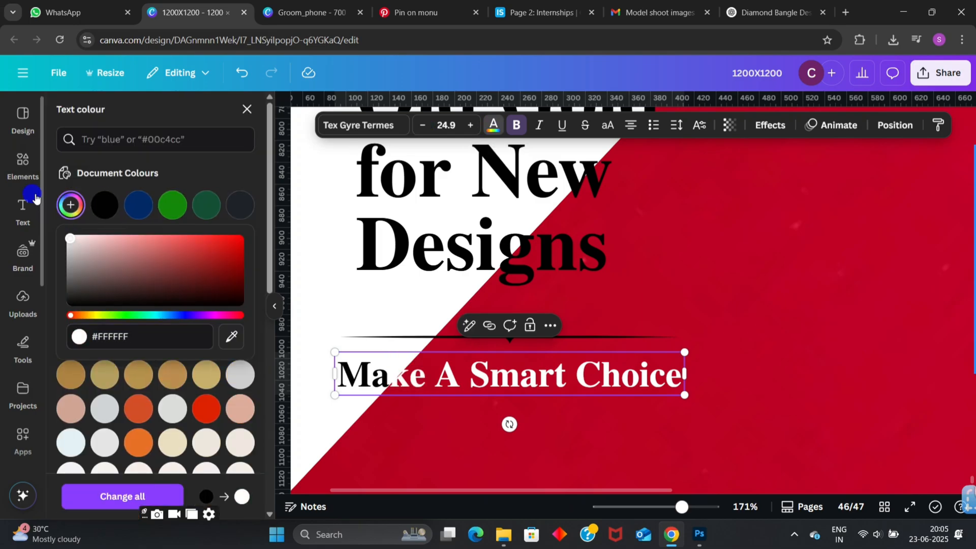
{"action": "left_click", "coordinate": [332, 275]}
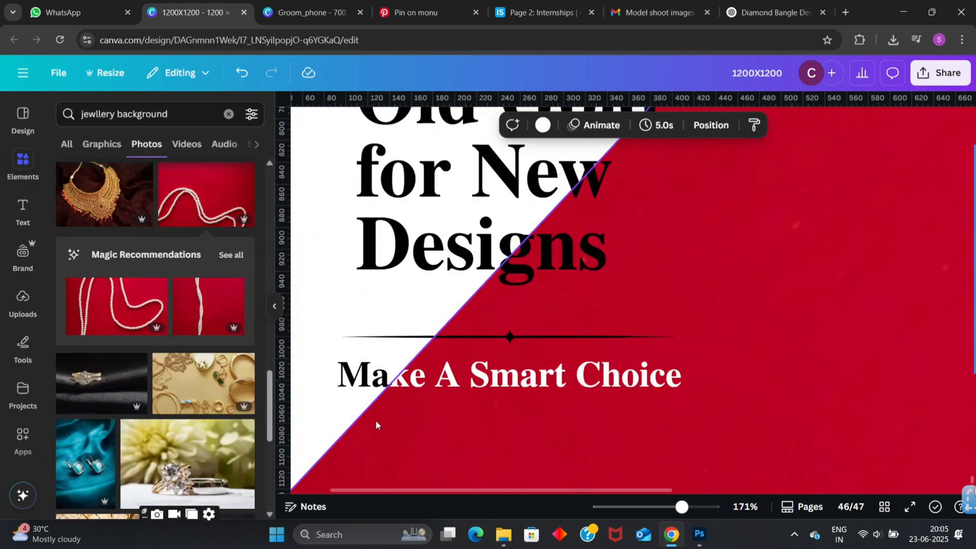
- Select the divider and the tagline together and nudge them right to line up with the headline's left edge
{"action": "scroll", "coordinate": [376, 425], "scroll_direction": "down", "scroll_amount": 5}
{"action": "left_click", "coordinate": [377, 354]}
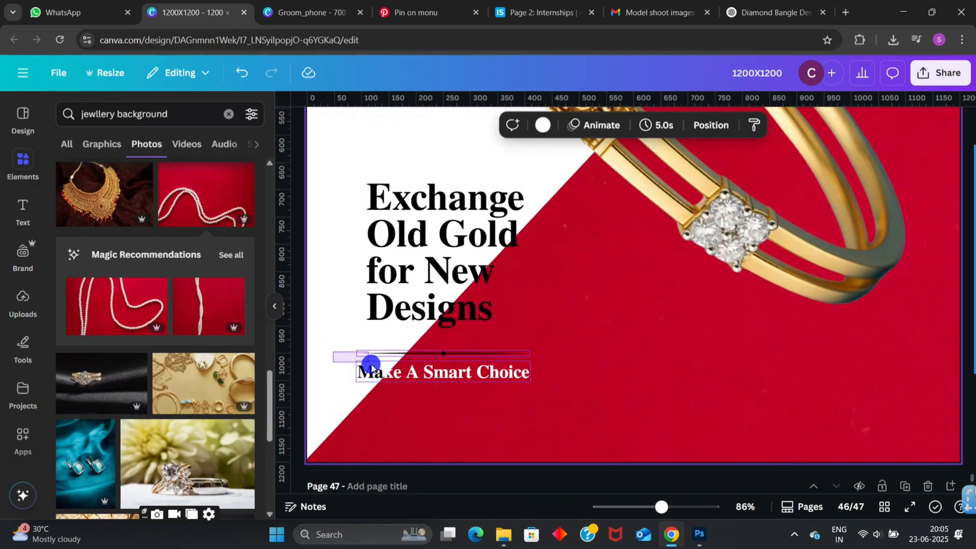
{"action": "left_click_drag", "start_coordinate": [371, 364], "coordinate": [389, 381]}
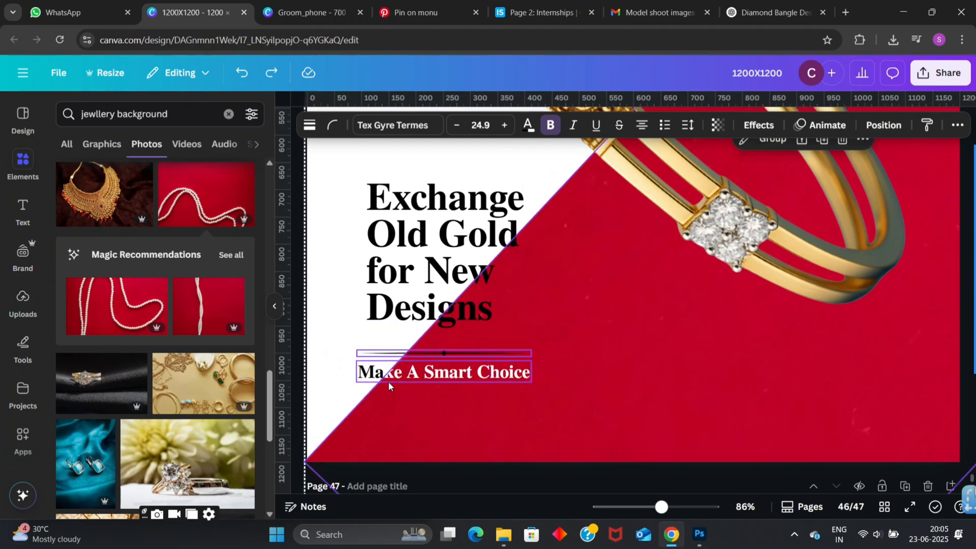
{"action": "left_click", "coordinate": [300, 374]}
{"action": "left_click", "coordinate": [335, 440]}
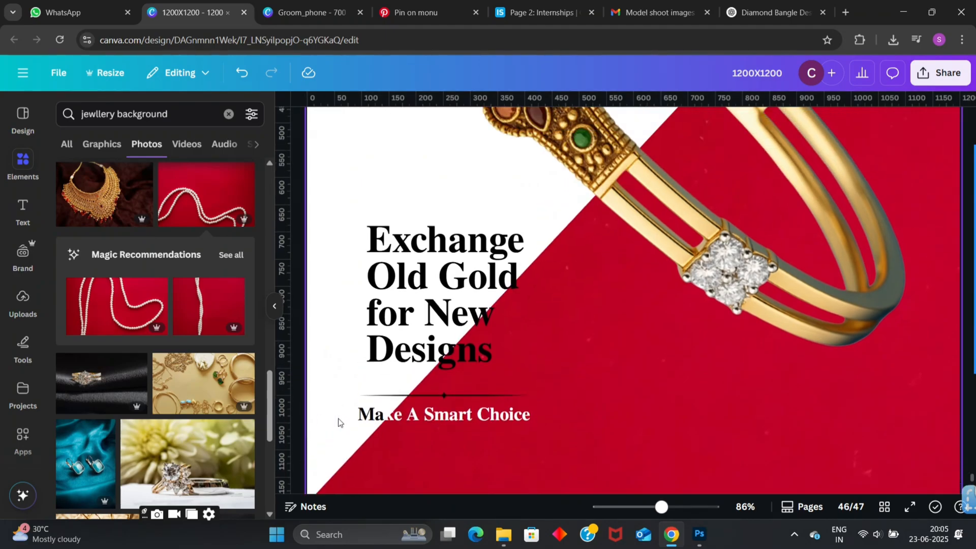
{"action": "left_click", "coordinate": [379, 374]}
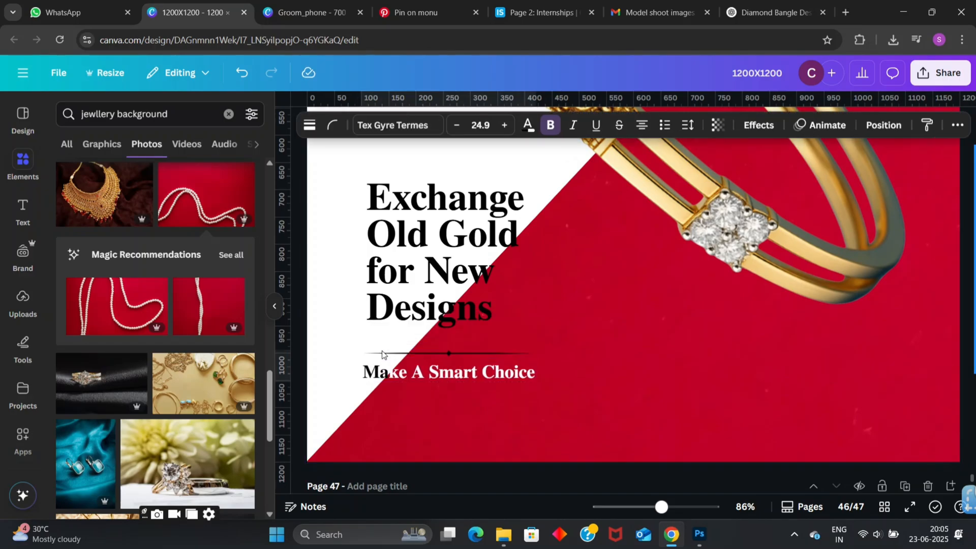
{"action": "left_click", "coordinate": [382, 354], "text": "shift"}
{"action": "key", "text": "Right"}
{"action": "key", "text": "Right"}
{"action": "key", "text": "Right"}
{"action": "key", "text": "Right"}
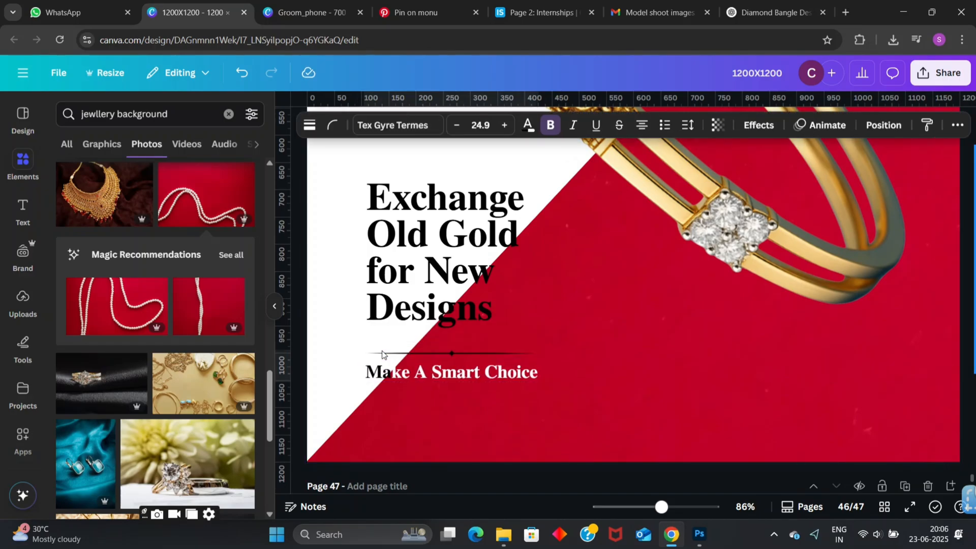
{"action": "key", "text": "Right"}
{"action": "key", "text": "Right"}
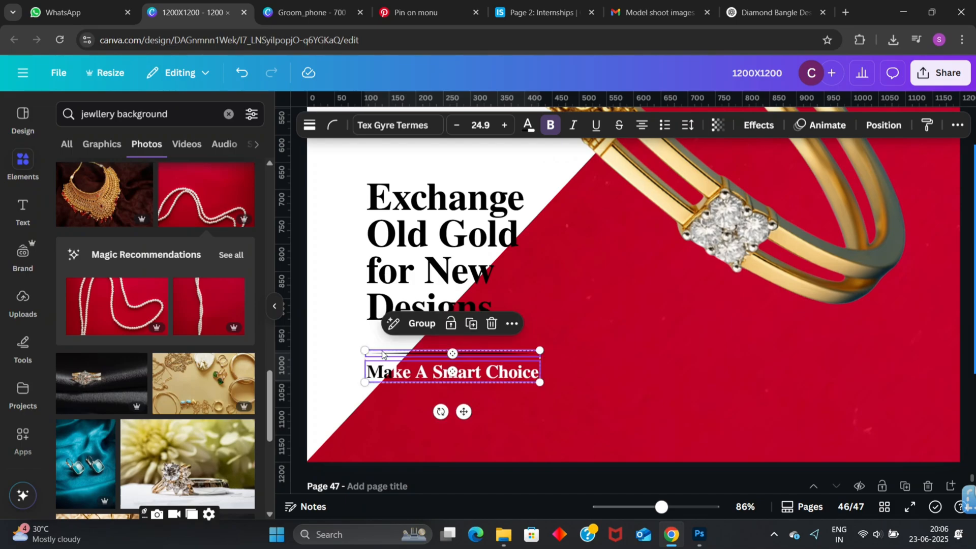
{"action": "left_click", "coordinate": [300, 334]}
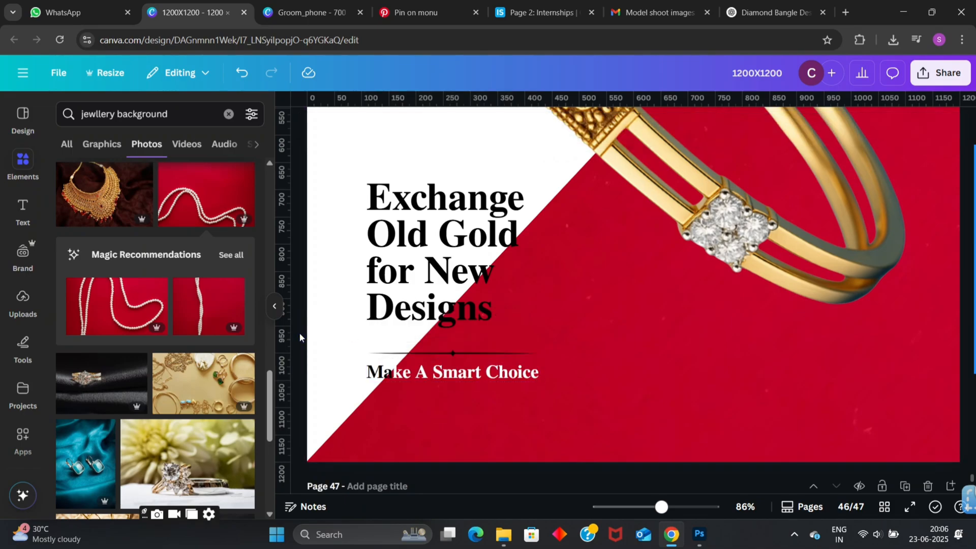
- Duplicate the tagline "Make A Smart Choice" and place the copy exactly over the original
{"action": "scroll", "coordinate": [326, 346], "scroll_direction": "up", "scroll_amount": 5, "text": "ctrl"}
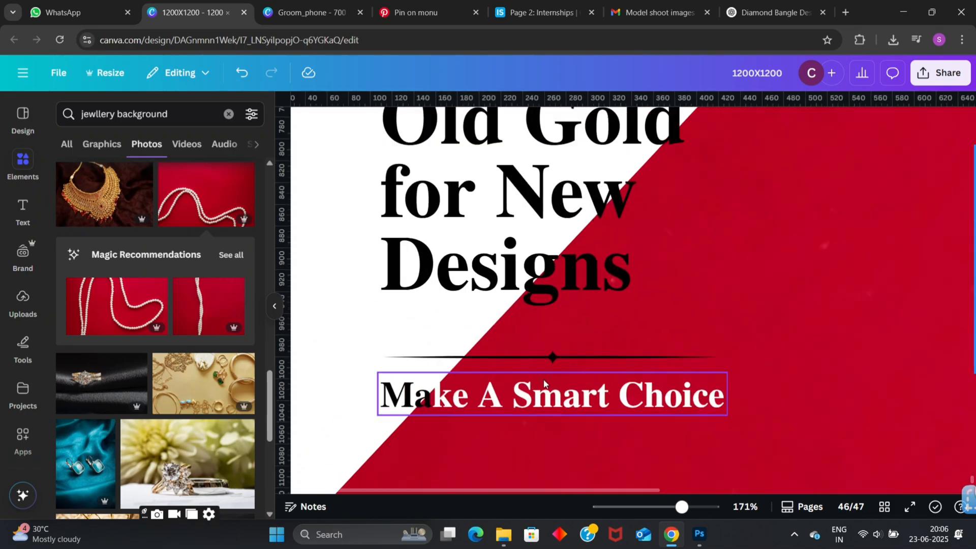
{"action": "left_click", "coordinate": [566, 354]}
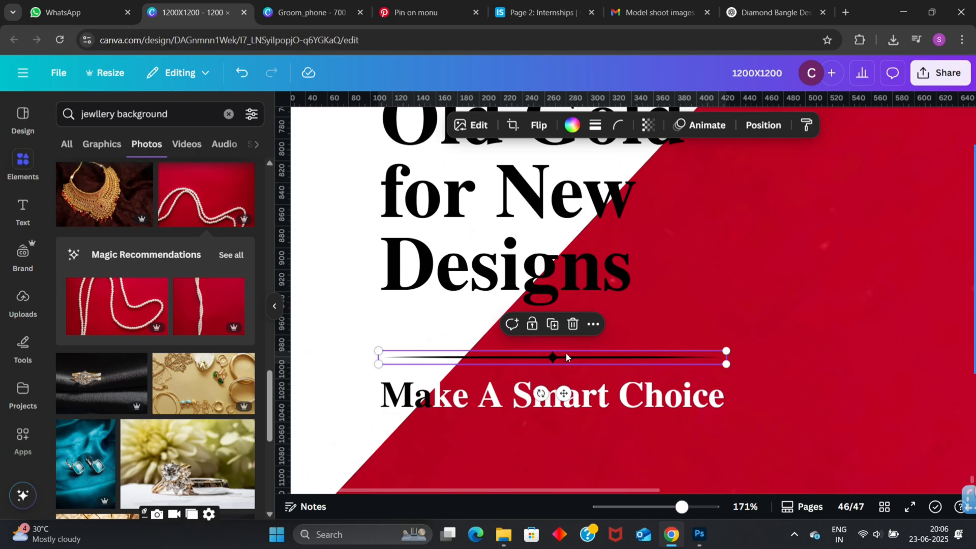
{"action": "scroll", "coordinate": [584, 447], "scroll_direction": "up", "scroll_amount": 3, "text": "ctrl"}
{"action": "left_click", "coordinate": [420, 372]}
{"action": "scroll", "coordinate": [420, 374], "scroll_direction": "down", "scroll_amount": 3, "text": "ctrl"}
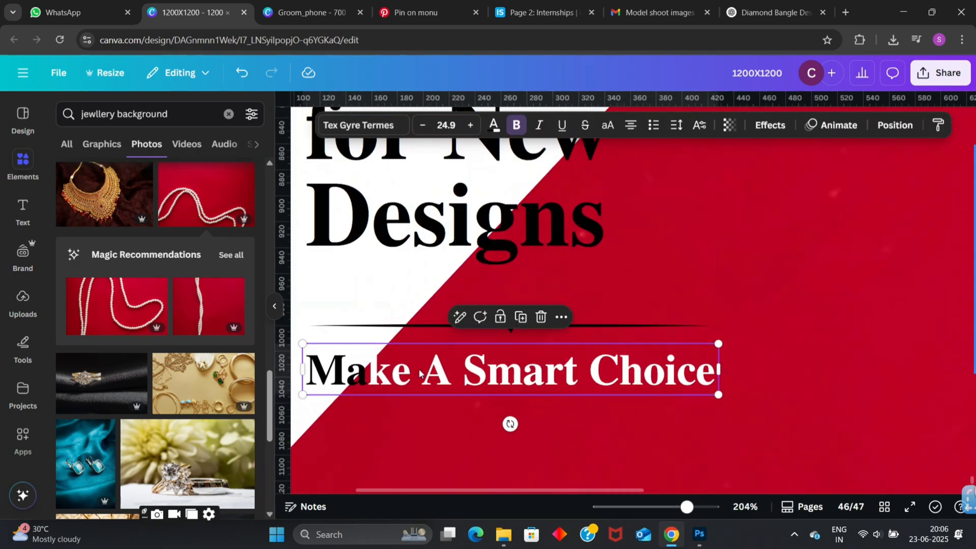
{"action": "left_click", "coordinate": [520, 317]}
{"action": "left_click", "coordinate": [486, 360]}
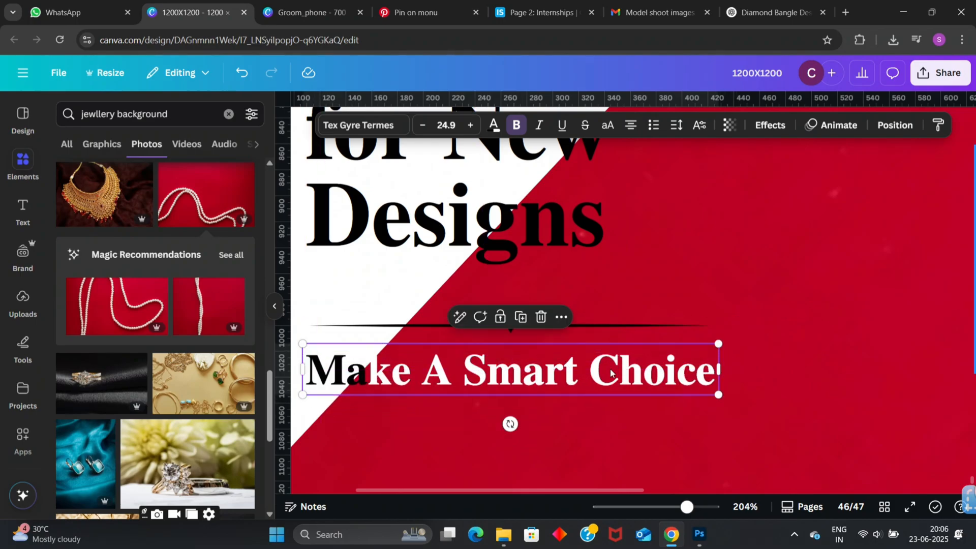
- Recolour the whole tagline copy white (#FFFFFF), leaving its frame width as it was
{"action": "left_click", "coordinate": [493, 125]}
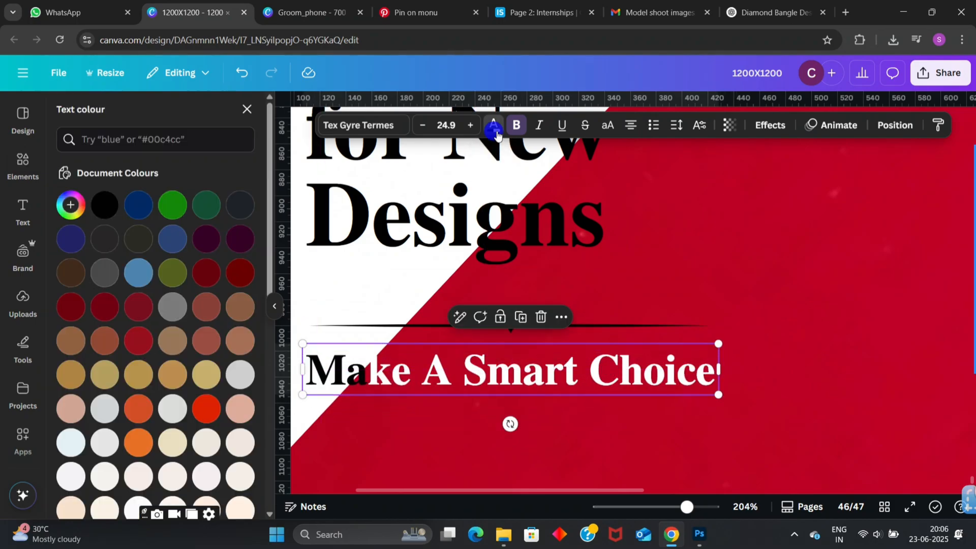
{"action": "left_click", "coordinate": [70, 205]}
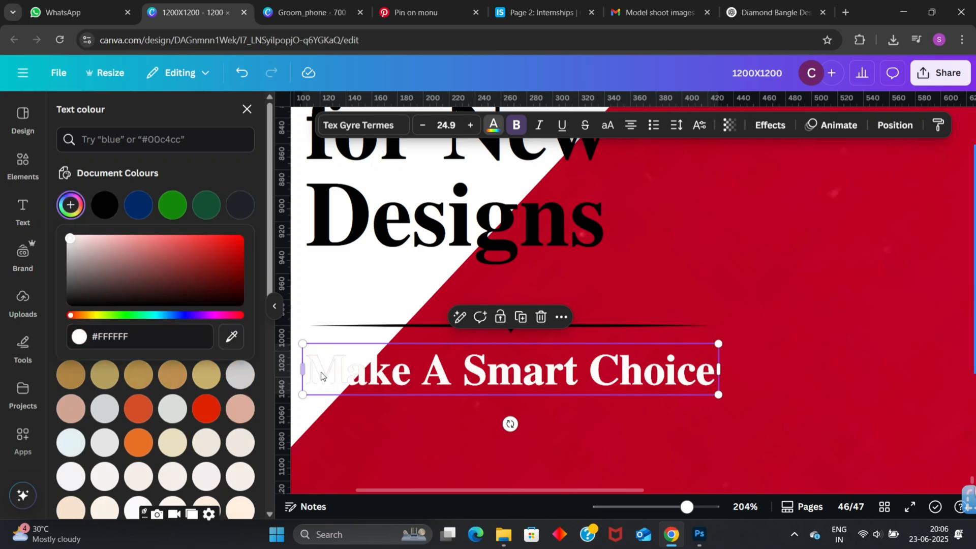
{"action": "left_click_drag", "start_coordinate": [303, 369], "coordinate": [315, 362]}
{"action": "key", "text": "ctrl+z"}
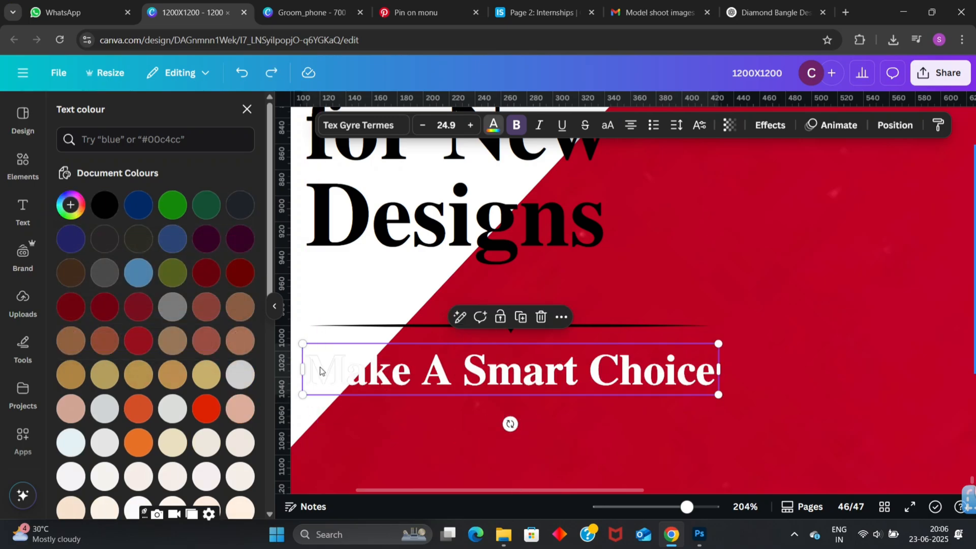
- Delete the letter "M" from the white tagline copy so it reads "ake A Smart Choice"
{"action": "left_click", "coordinate": [359, 374]}
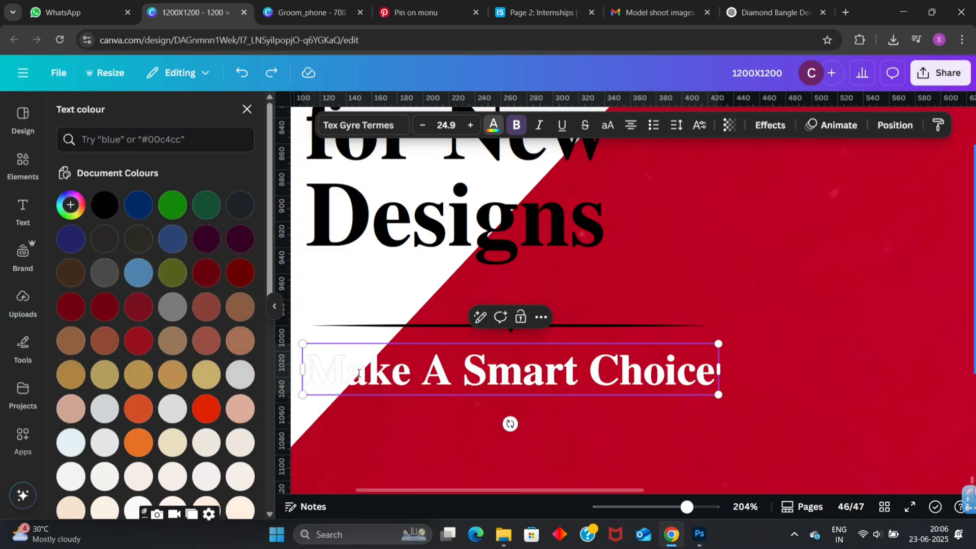
{"action": "key", "text": "ctrl+z"}
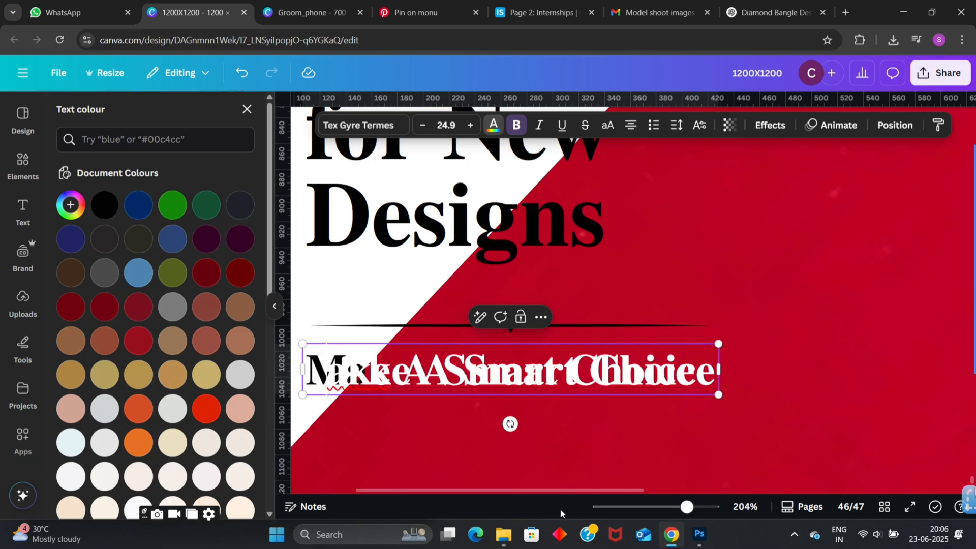
{"action": "left_click", "coordinate": [564, 441]}
- Nudge the white "ake A Smart Choice" copy sideways until its letters sit exactly over the original tagline
{"action": "left_click", "coordinate": [563, 381]}
{"action": "key", "text": "Right"}
{"action": "key", "text": "Right"}
{"action": "key", "text": "Right"}
{"action": "key", "text": "Right"}
{"action": "key", "text": "Right"}
{"action": "key", "text": "Right"}
{"action": "key", "text": "Right"}
{"action": "key", "text": "Right"}
{"action": "key", "text": "Right"}
{"action": "key", "text": "Right"}
{"action": "key", "text": "Right"}
{"action": "key", "text": "Right"}
{"action": "key", "text": "Right"}
{"action": "key", "text": "Right"}
{"action": "key", "text": "Right"}
{"action": "key", "text": "Right"}
{"action": "key", "text": "Right"}
{"action": "key", "text": "Right"}
{"action": "key", "text": "Right"}
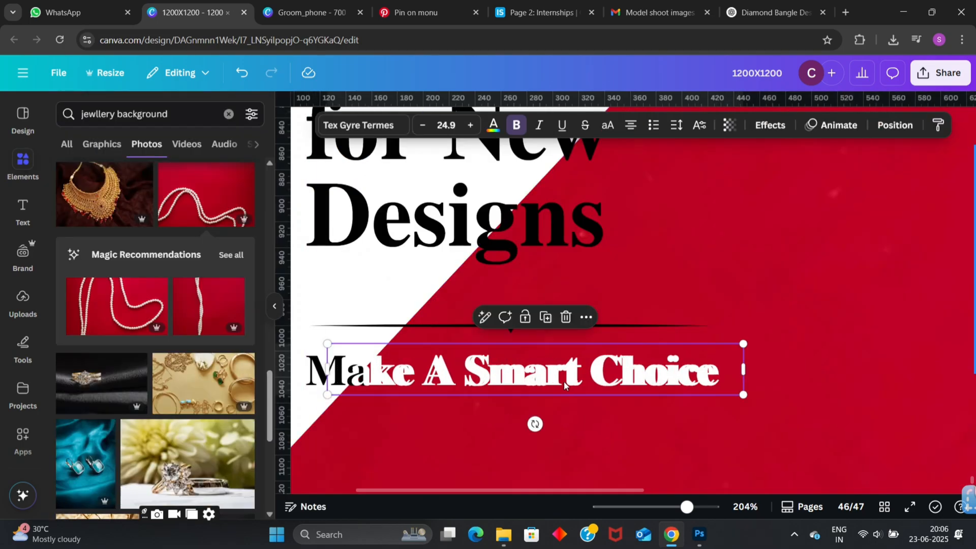
{"action": "key", "text": "Left"}
{"action": "key", "text": "Left"}
{"action": "key", "text": "Left"}
{"action": "key", "text": "Left"}
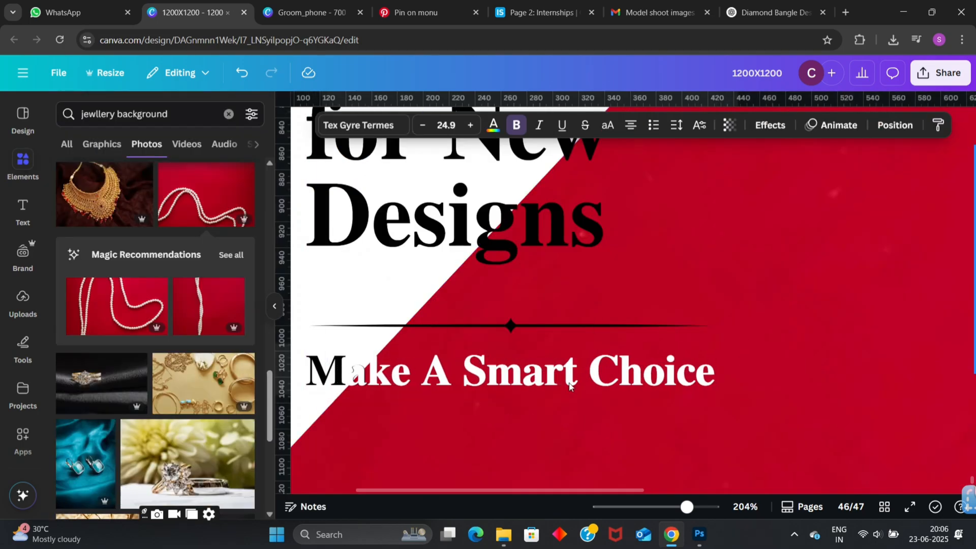
{"action": "key", "text": "Right"}
{"action": "left_click", "coordinate": [383, 459]}
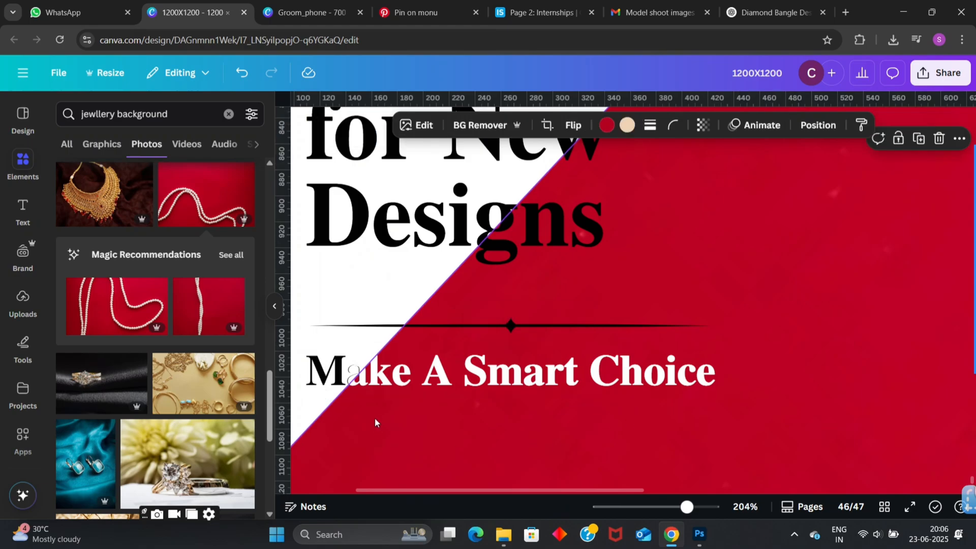
- Recolour the original "Make A Smart Choice" layer beneath the white copy entirely black
{"action": "scroll", "coordinate": [374, 418], "scroll_direction": "down", "scroll_amount": 3, "text": "ctrl"}
{"action": "scroll", "coordinate": [341, 376], "scroll_direction": "down", "scroll_amount": 3}
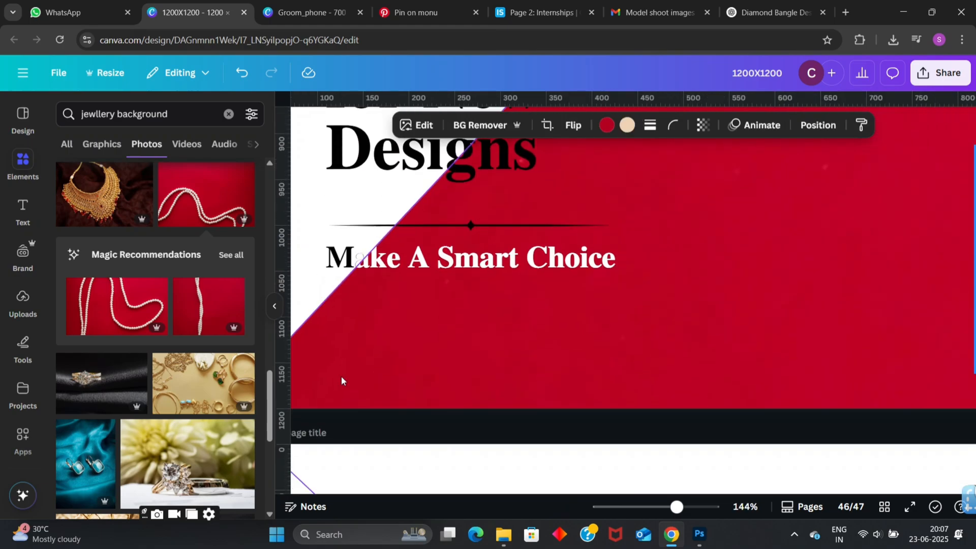
{"action": "left_click", "coordinate": [336, 259]}
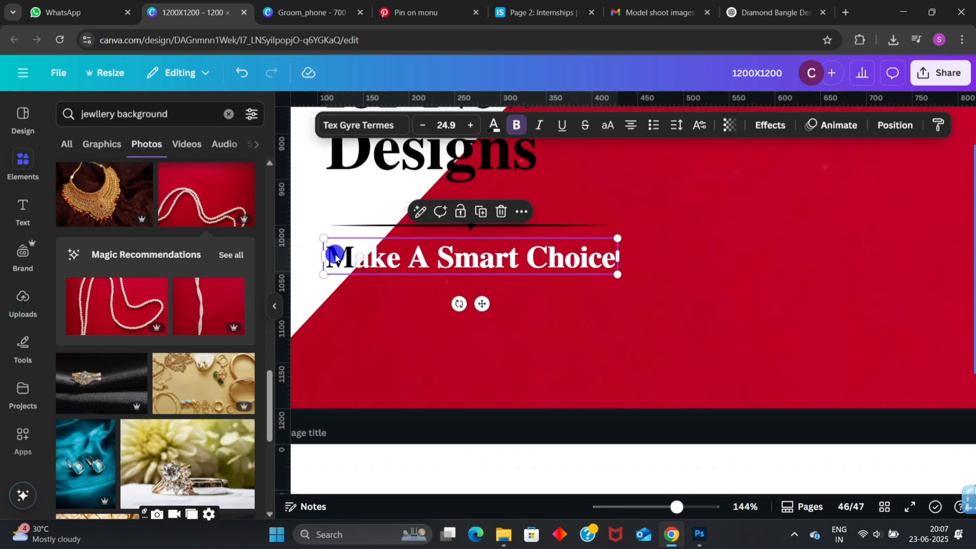
{"action": "left_click", "coordinate": [897, 125]}
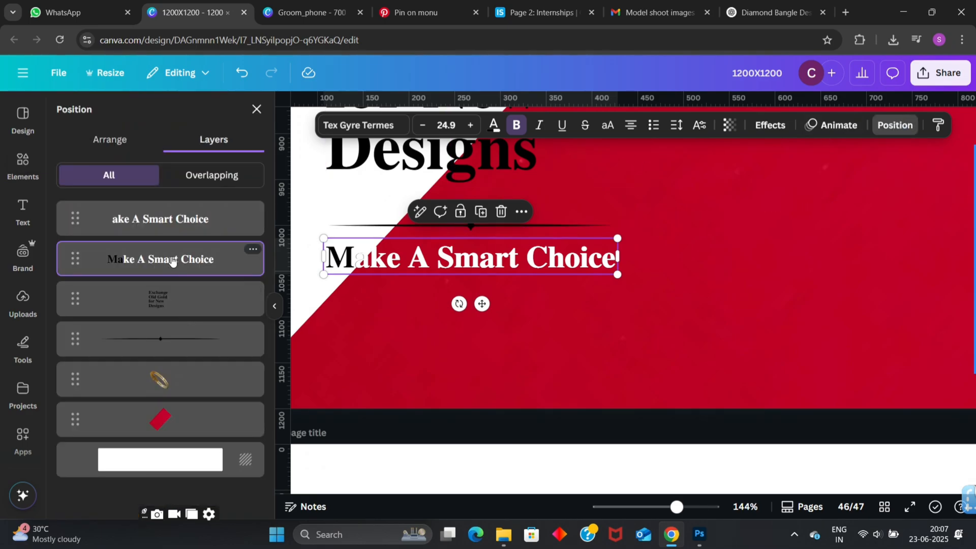
{"action": "left_click", "coordinate": [493, 125]}
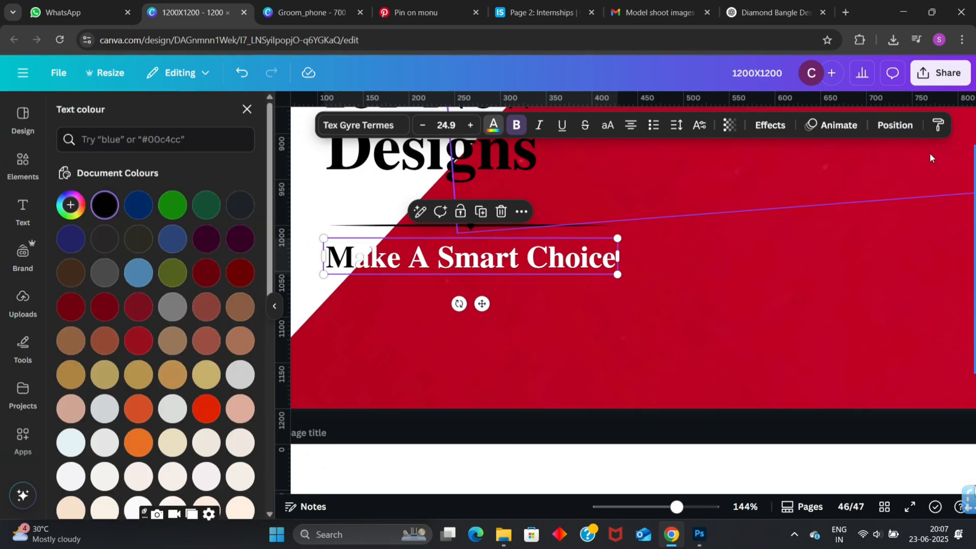
{"action": "left_click", "coordinate": [896, 125]}
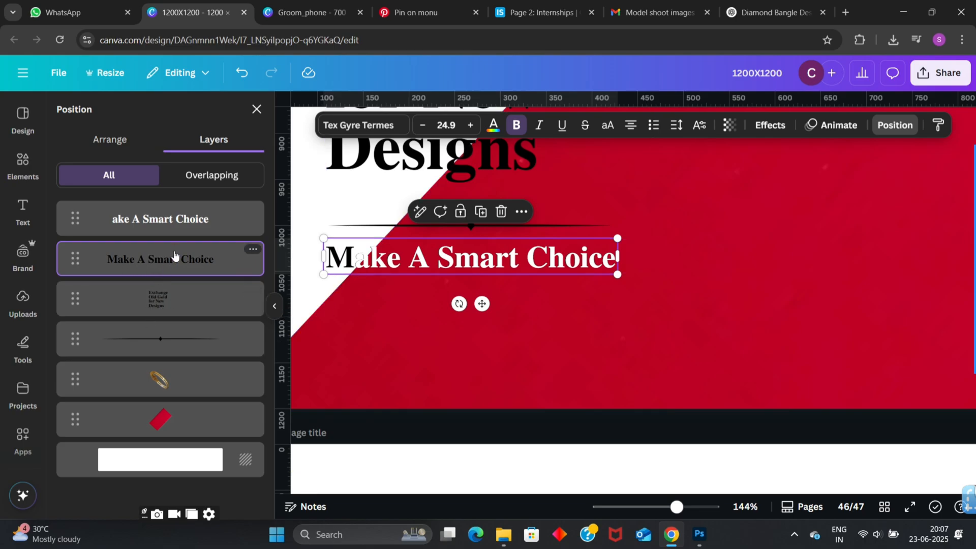
- Select both tagline layers along with the divider and try nudging them sideways
{"action": "left_click", "coordinate": [477, 337]}
{"action": "left_click", "coordinate": [166, 258]}
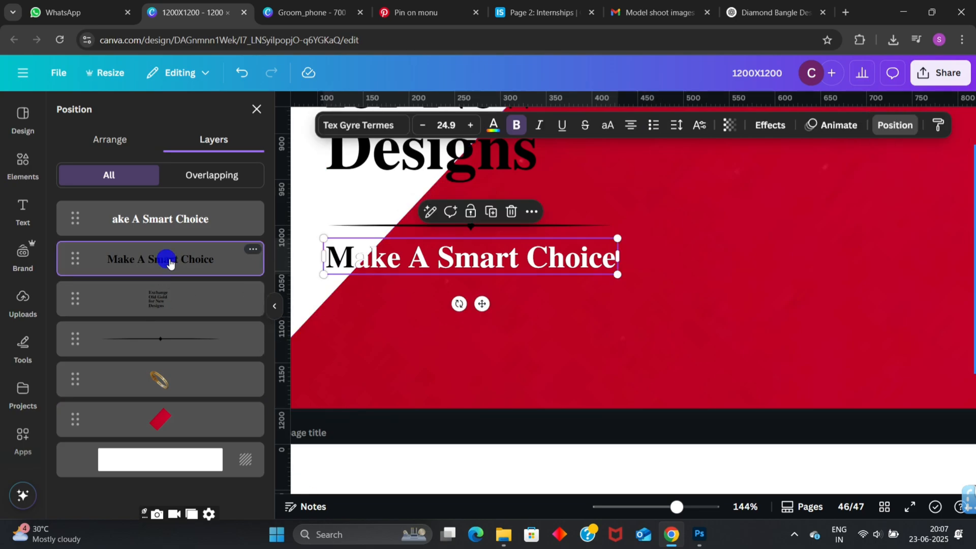
{"action": "left_click", "coordinate": [174, 226], "text": "shift"}
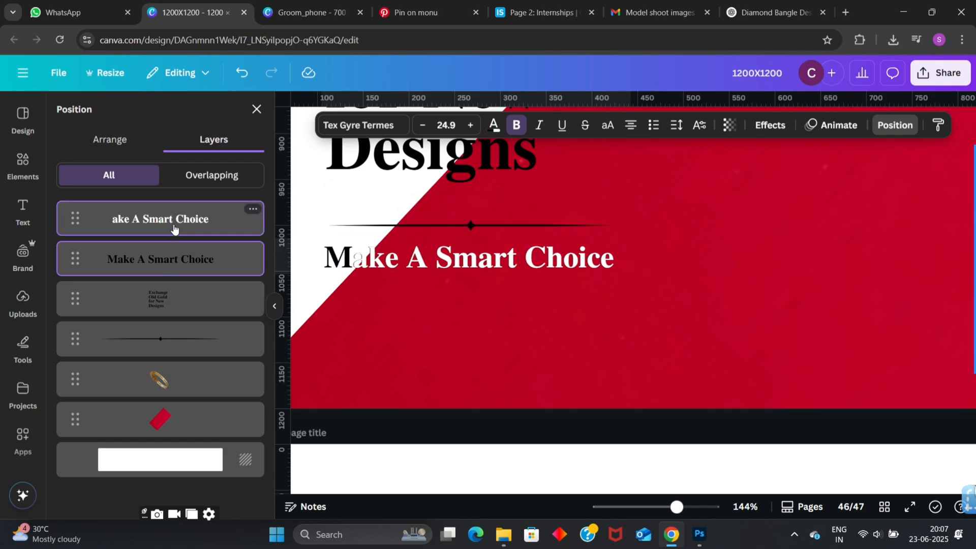
{"action": "scroll", "coordinate": [313, 315], "scroll_direction": "down", "scroll_amount": 5}
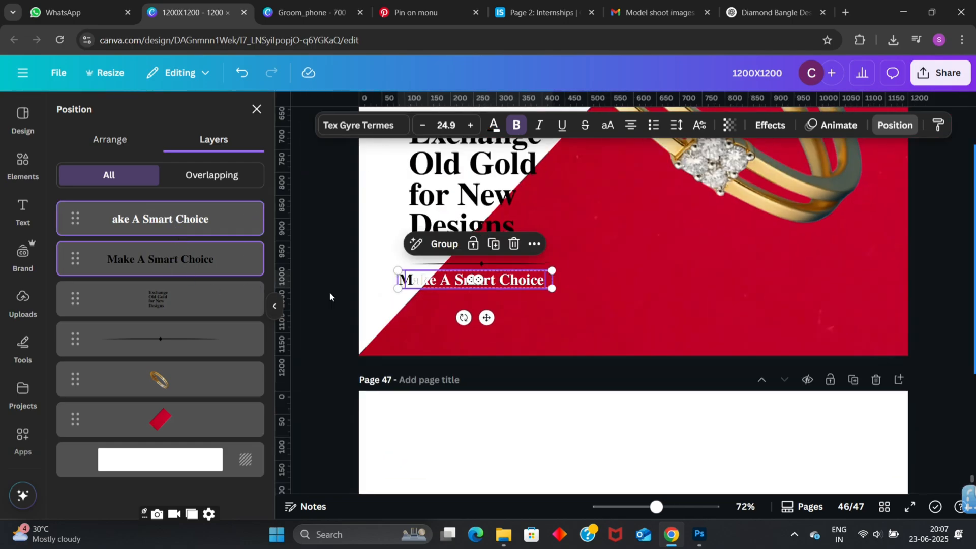
{"action": "left_click", "coordinate": [380, 260]}
{"action": "left_click_drag", "start_coordinate": [381, 257], "coordinate": [421, 285]}
{"action": "key", "text": "Right"}
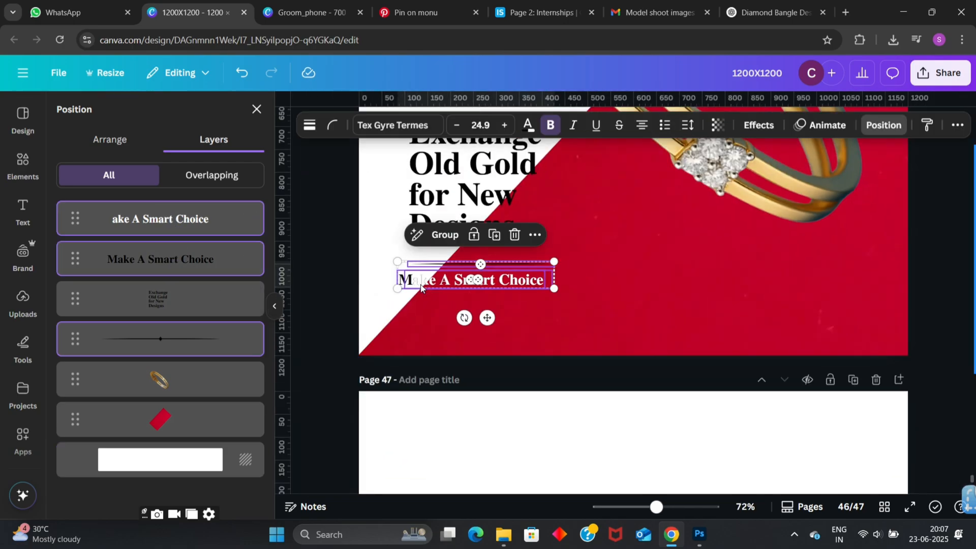
- Undo the last nudge and bring both tagline layers back in line with the headline's left edge
{"action": "key", "text": "ctrl+z"}
{"action": "key", "text": "Right"}
{"action": "key", "text": "Right"}
{"action": "key", "text": "Right"}
{"action": "key", "text": "Right"}
{"action": "key", "text": "Right"}
{"action": "key", "text": "Right"}
{"action": "key", "text": "Right"}
{"action": "key", "text": "Right"}
{"action": "key", "text": "Right"}
{"action": "key", "text": "Right"}
{"action": "key", "text": "Right"}
{"action": "key", "text": "Right"}
{"action": "key", "text": "Right"}
{"action": "key", "text": "Right"}
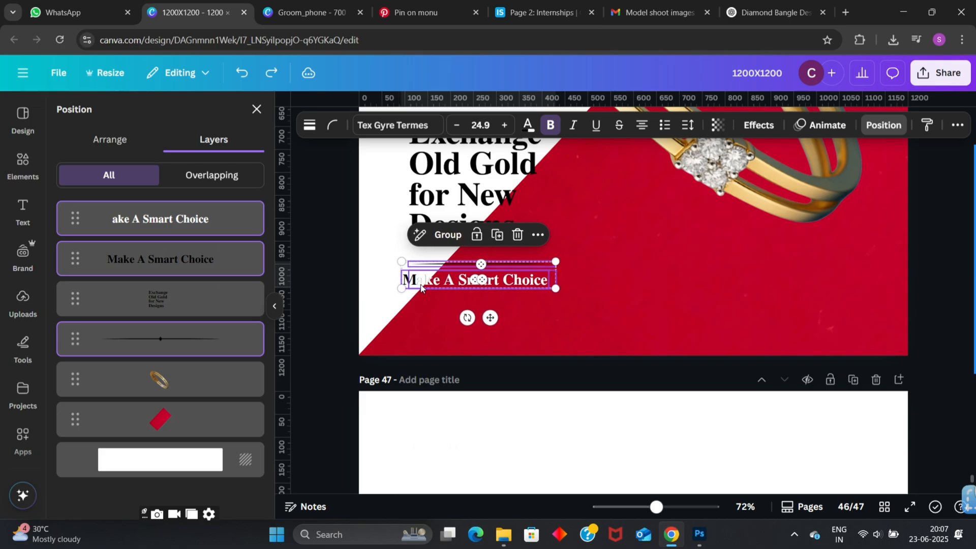
{"action": "key", "text": "Right"}
{"action": "key", "text": "Right"}
{"action": "key", "text": "Right"}
{"action": "key", "text": "Right"}
{"action": "key", "text": "Right"}
{"action": "key", "text": "Right"}
{"action": "key", "text": "Right"}
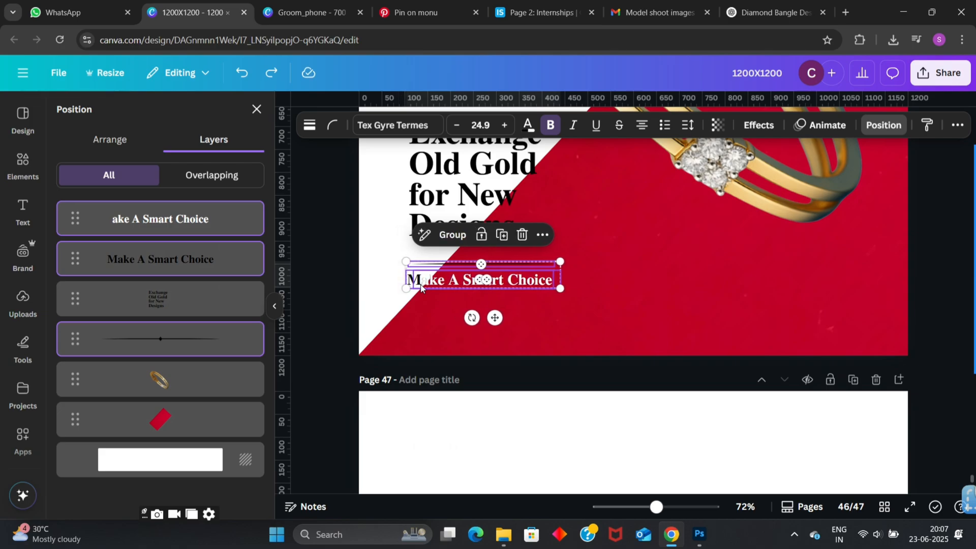
{"action": "left_click", "coordinate": [356, 286]}
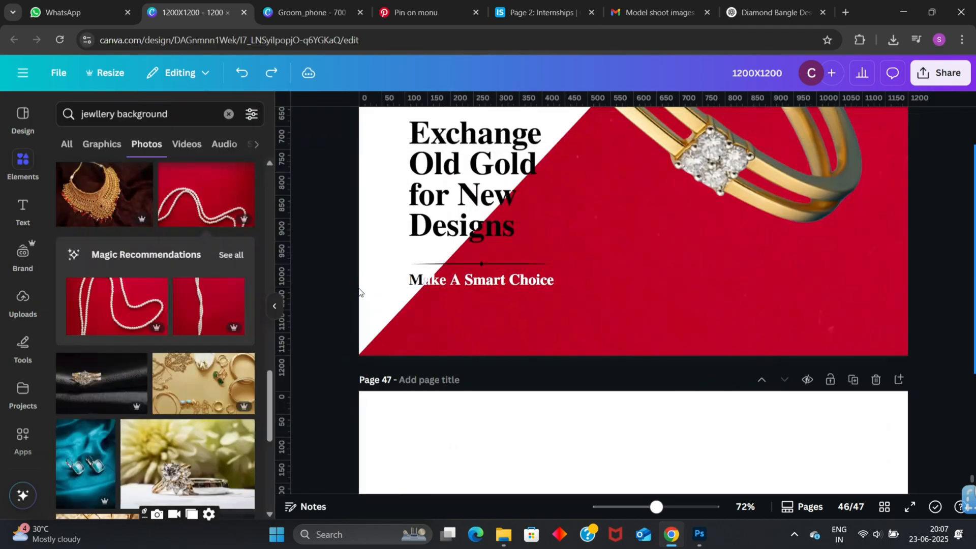
- Undo the recent tagline shifts and the black recolour of the original tagline
{"action": "left_click", "coordinate": [240, 80]}
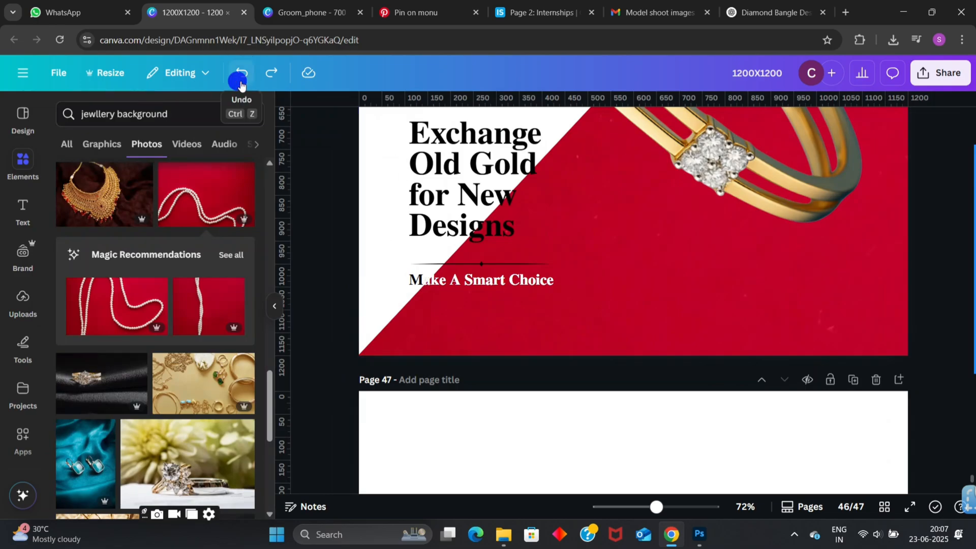
{"action": "left_click", "coordinate": [270, 76]}
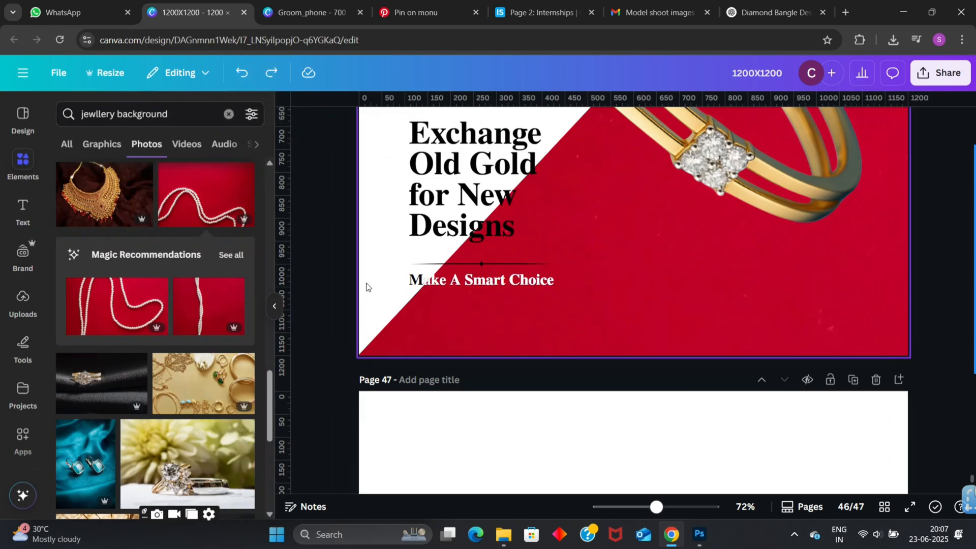
{"action": "mouse_move", "coordinate": [414, 284]}
{"action": "left_mouse_down"}
{"action": "mouse_move", "coordinate": [418, 277]}
{"action": "mouse_move", "coordinate": [403, 277]}
{"action": "mouse_move", "coordinate": [383, 253]}
{"action": "mouse_move", "coordinate": [428, 283]}
{"action": "mouse_move", "coordinate": [394, 270]}
{"action": "mouse_move", "coordinate": [408, 279]}
{"action": "left_mouse_up"}
{"action": "key", "text": "ctrl+z"}
- Select the original "Make A Smart Choice" layer under the white copy and recolour all its letters black
{"action": "left_click", "coordinate": [884, 125]}
{"action": "left_click", "coordinate": [135, 259]}
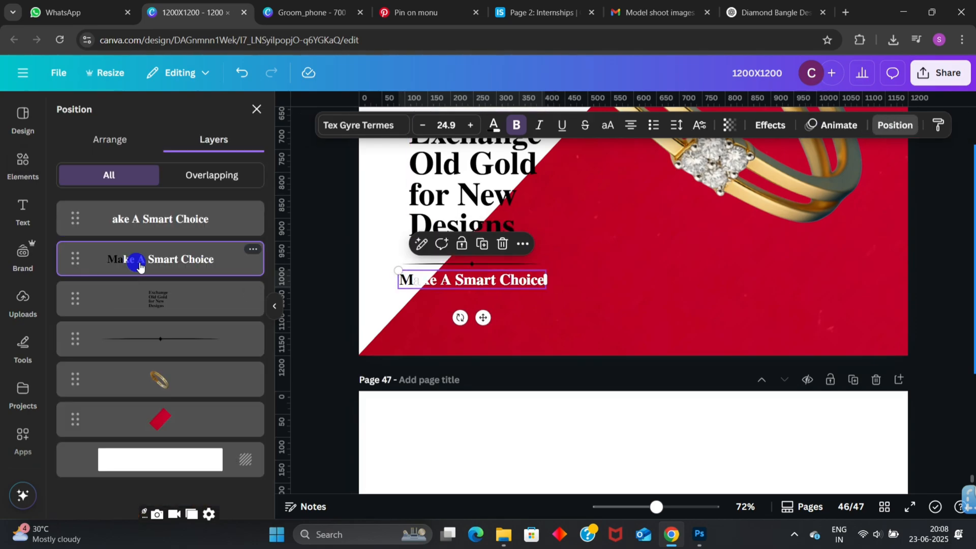
{"action": "left_click", "coordinate": [493, 125]}
{"action": "scroll", "coordinate": [475, 333], "scroll_direction": "up", "scroll_amount": 3}
{"action": "scroll", "coordinate": [354, 273], "scroll_direction": "up", "scroll_amount": 1}
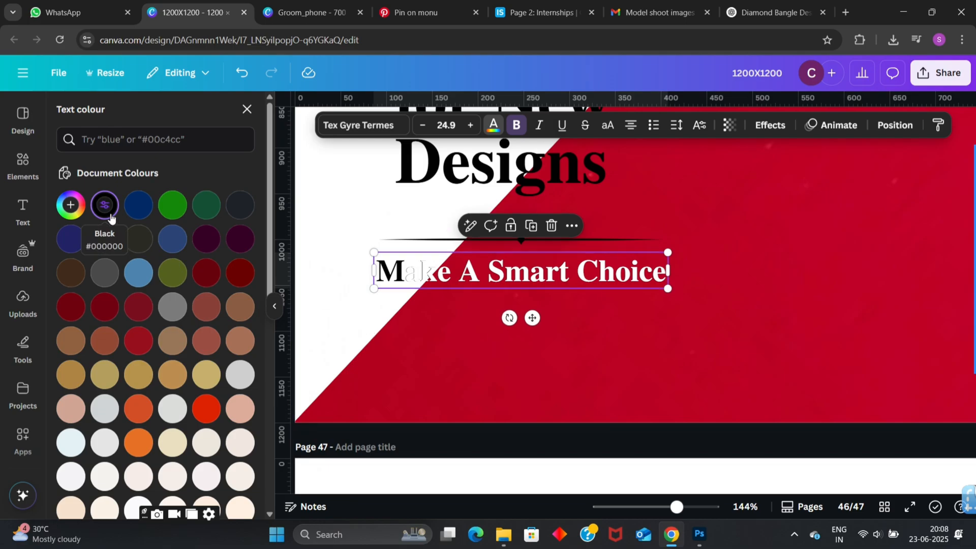
- Remove the letter "a" from the start of the white tagline copy and realign the copy with the black "Make A Smart Choice" underneath
{"action": "left_click", "coordinate": [895, 124]}
{"action": "left_click", "coordinate": [159, 216]}
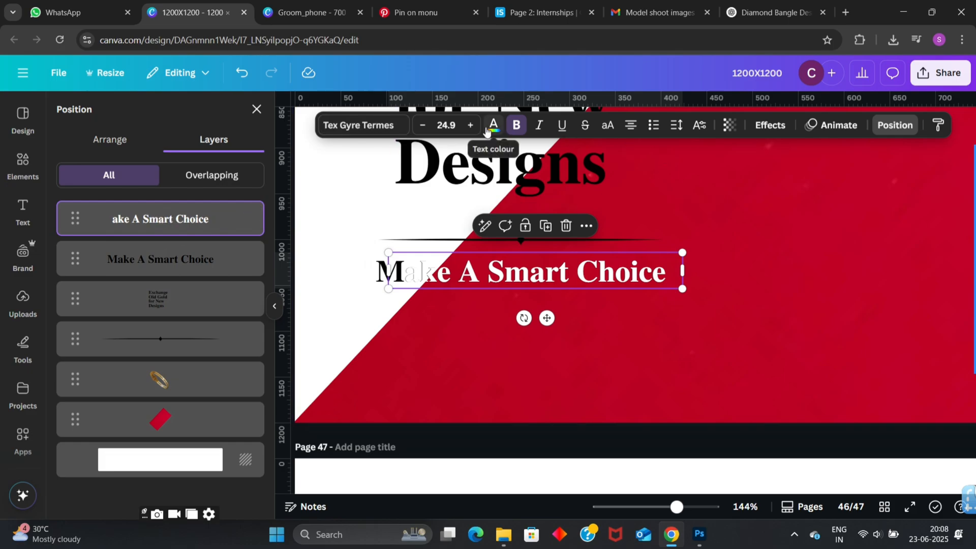
{"action": "double_click", "coordinate": [437, 253]}
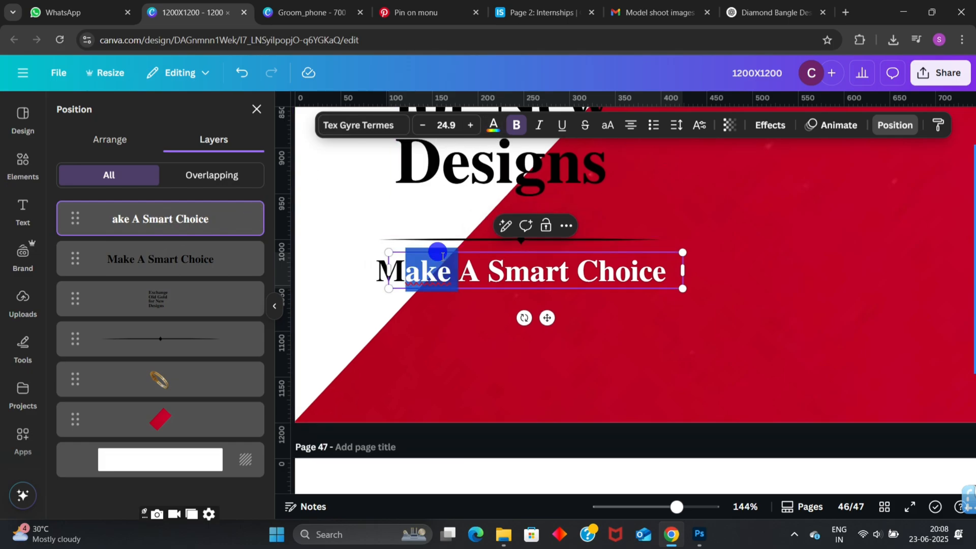
{"action": "left_click", "coordinate": [414, 266]}
{"action": "key", "text": "BackSpace"}
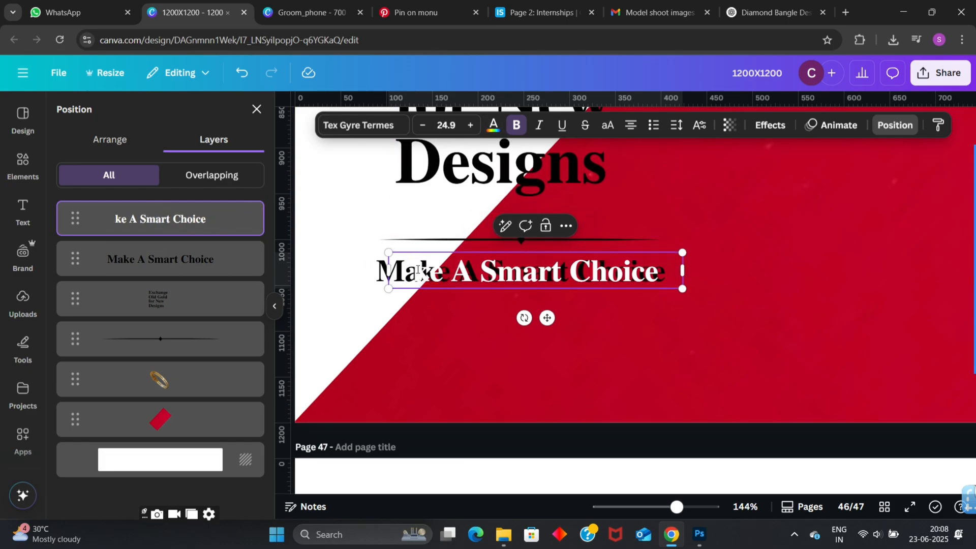
{"action": "left_click", "coordinate": [316, 321]}
{"action": "left_click_drag", "start_coordinate": [411, 274], "coordinate": [418, 275]}
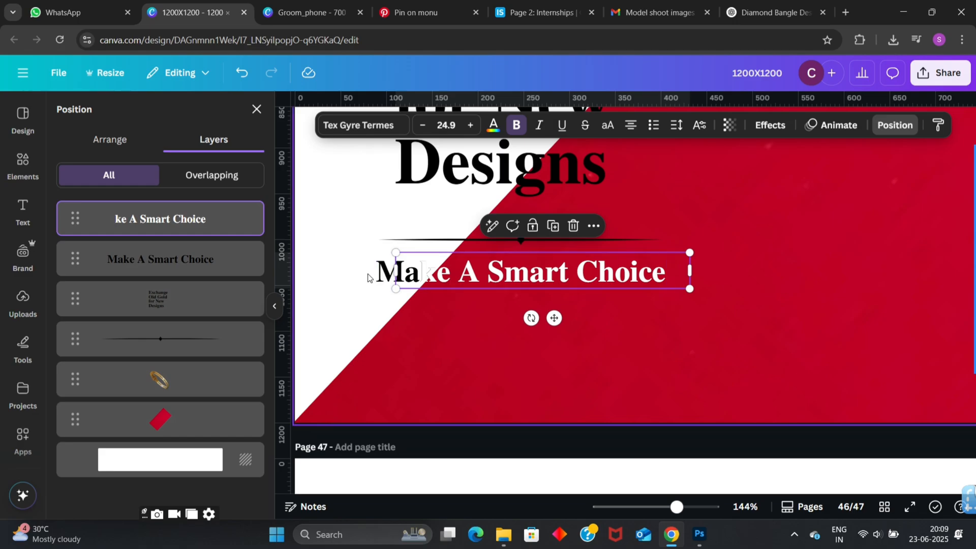
{"action": "left_click", "coordinate": [313, 315]}
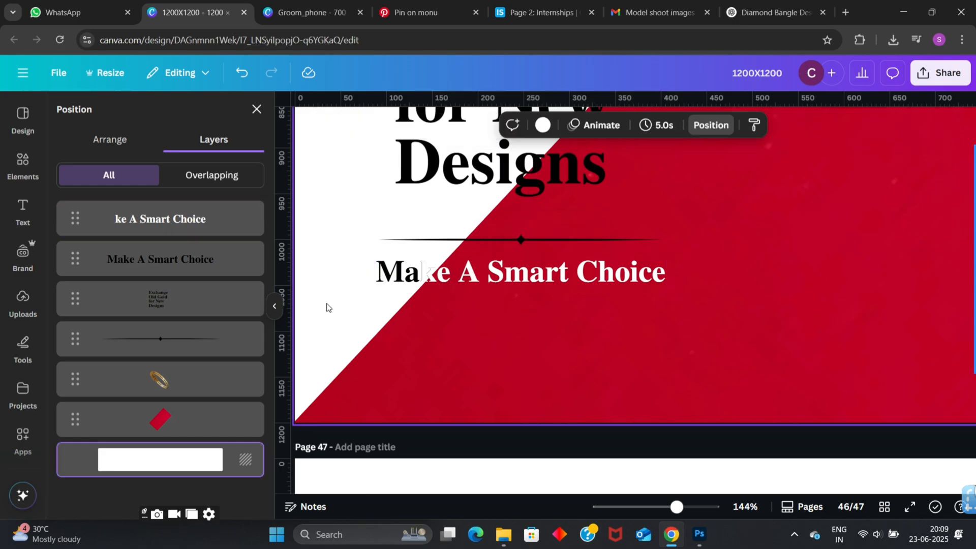
- Examine the tagline's black-to-white split along the diagonal, both close up and within the whole banner
{"action": "scroll", "coordinate": [326, 308], "scroll_direction": "down", "scroll_amount": 5, "text": "ctrl"}
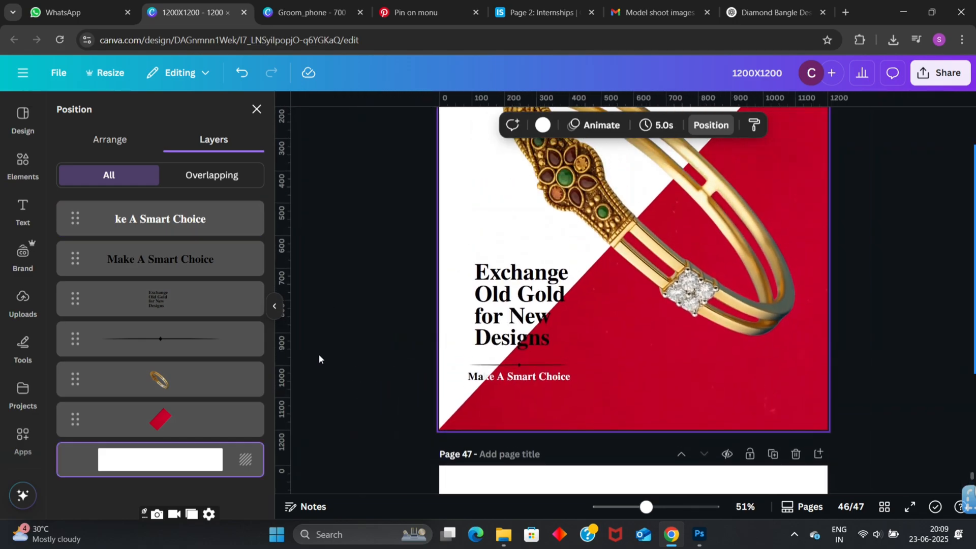
{"action": "scroll", "coordinate": [319, 359], "scroll_direction": "up", "scroll_amount": 5, "text": "ctrl"}
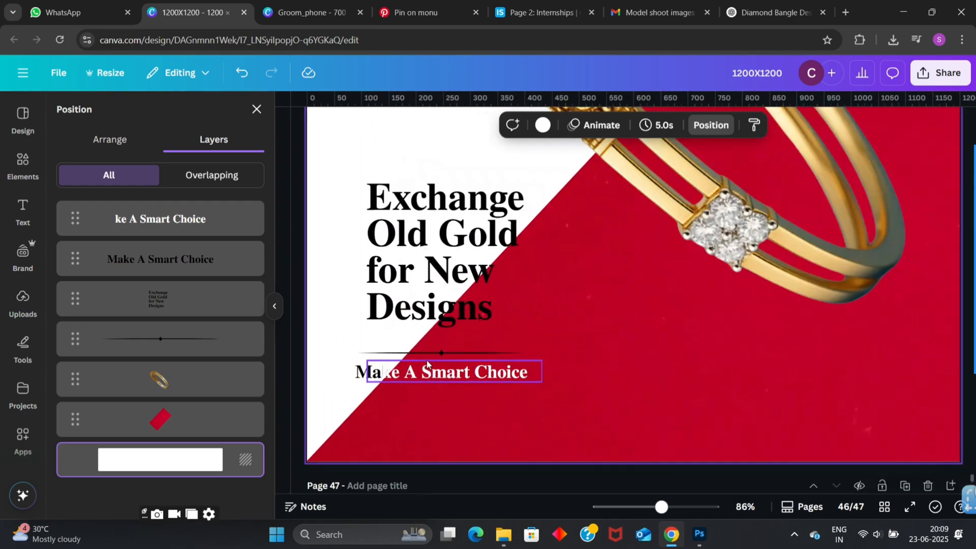
{"action": "scroll", "coordinate": [459, 450], "scroll_direction": "up", "scroll_amount": 2, "text": "ctrl"}
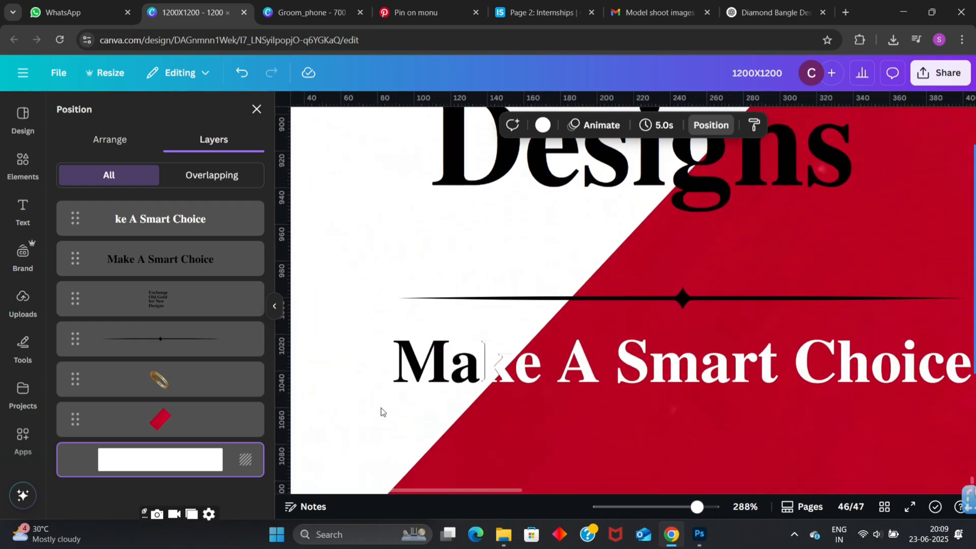
{"action": "scroll", "coordinate": [383, 411], "scroll_direction": "down", "scroll_amount": 8, "text": "ctrl"}
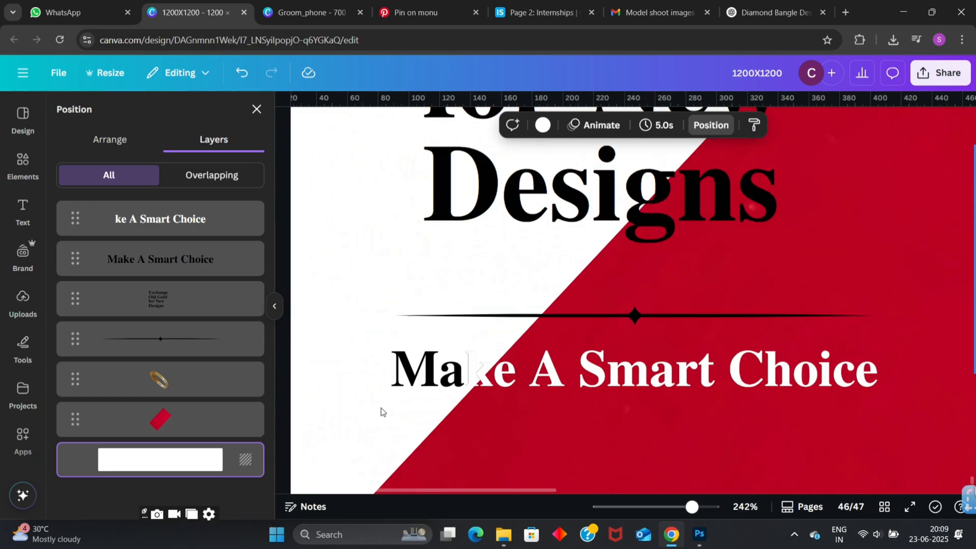
{"action": "left_click", "coordinate": [381, 409]}
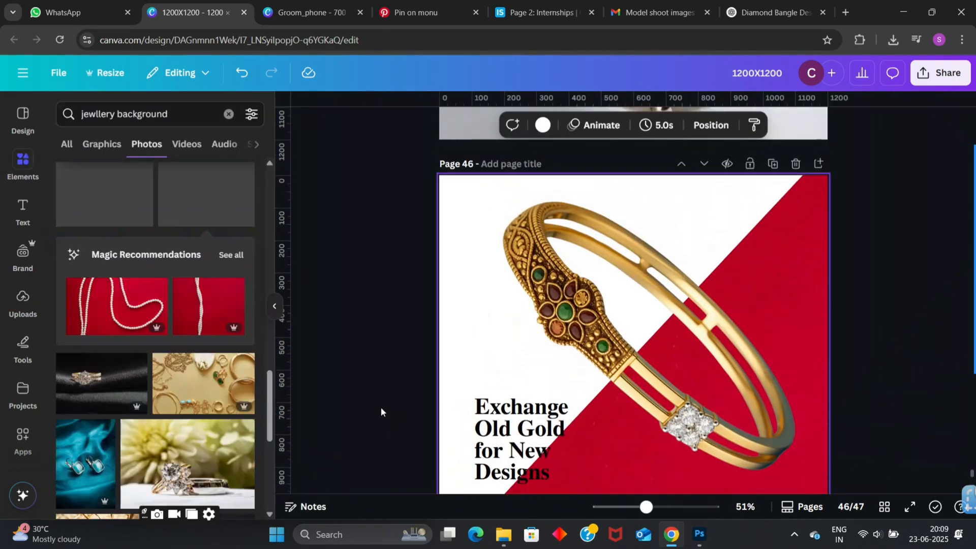
{"action": "scroll", "coordinate": [381, 408], "scroll_direction": "down", "scroll_amount": 2, "text": "ctrl"}
{"action": "scroll", "coordinate": [141, 273], "scroll_direction": "down", "scroll_amount": 5}
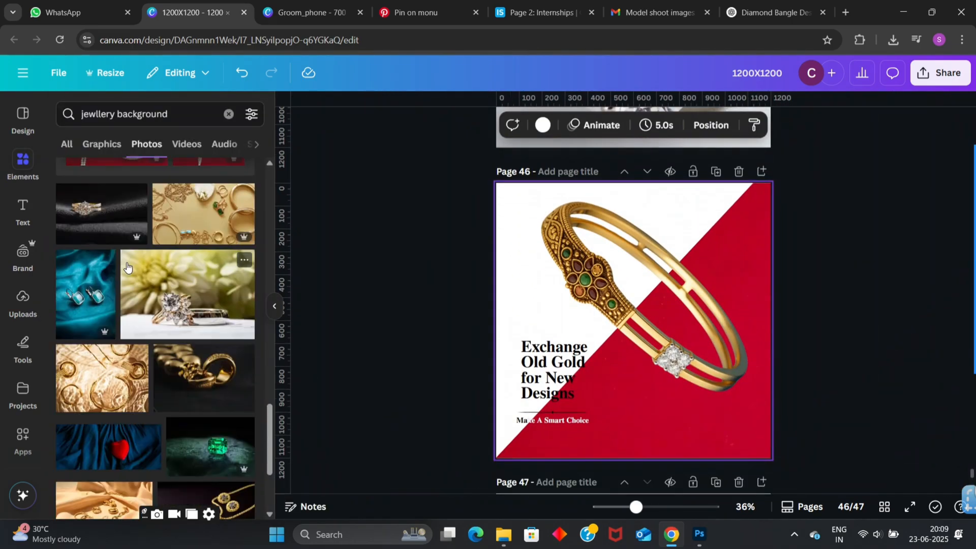
- Search the elements for "Shadow", add a soft black shadow graphic, shrink it and place it under the bangle's lower end
{"action": "left_click", "coordinate": [220, 114]}
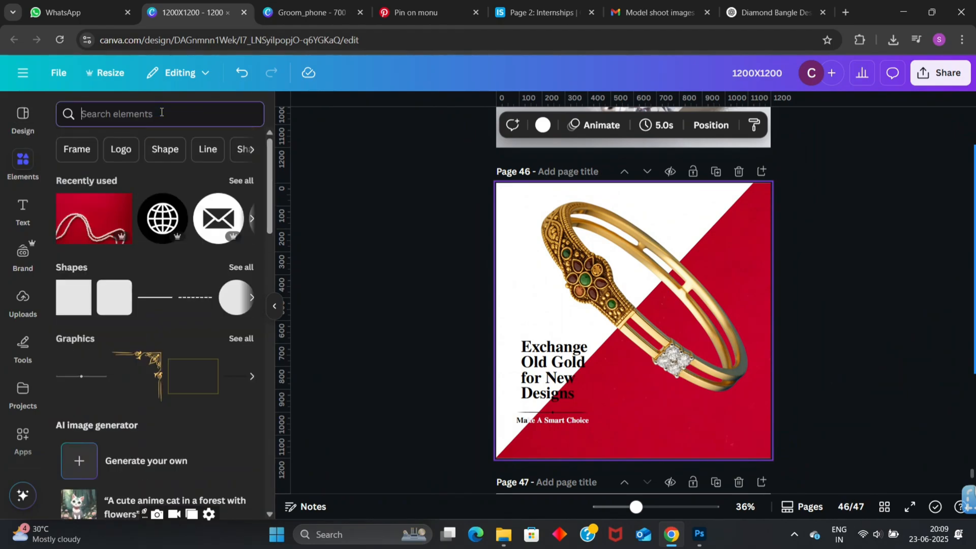
{"action": "type", "text": "Shadow"}
{"action": "key", "text": "Return"}
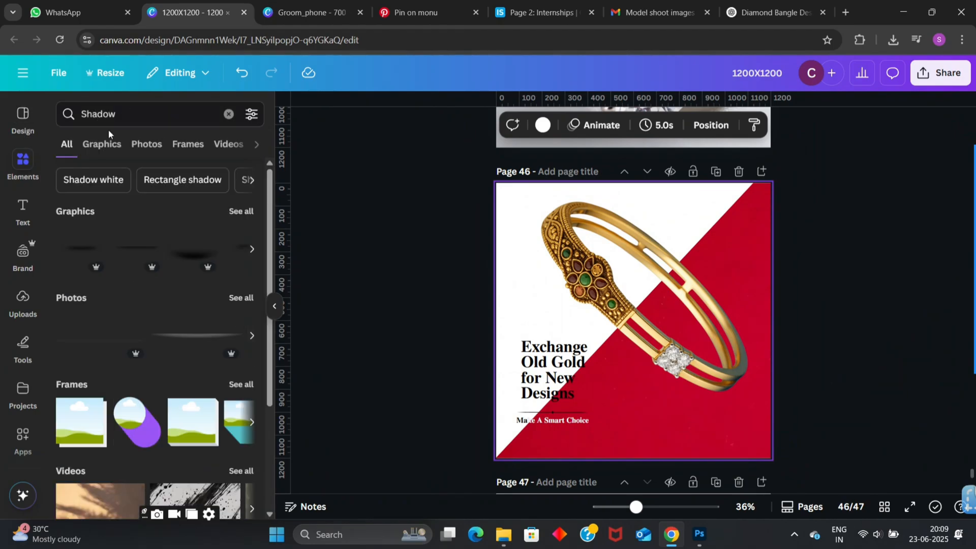
{"action": "left_click", "coordinate": [207, 253]}
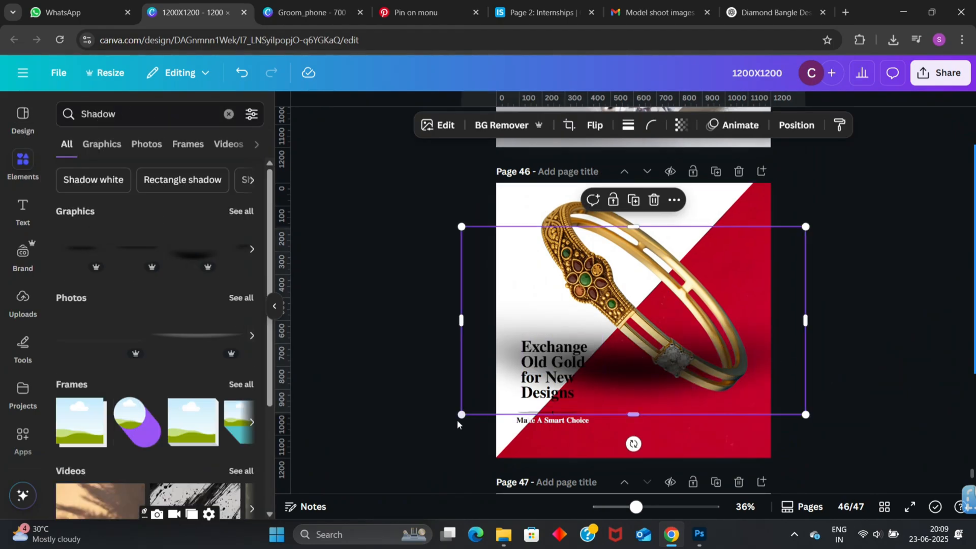
{"action": "left_click_drag", "start_coordinate": [462, 414], "coordinate": [719, 277]}
{"action": "left_click_drag", "start_coordinate": [758, 252], "coordinate": [723, 386]}
- Place the shadow layer directly behind the bangle and set its transparency to 34
{"action": "left_click", "coordinate": [803, 125]}
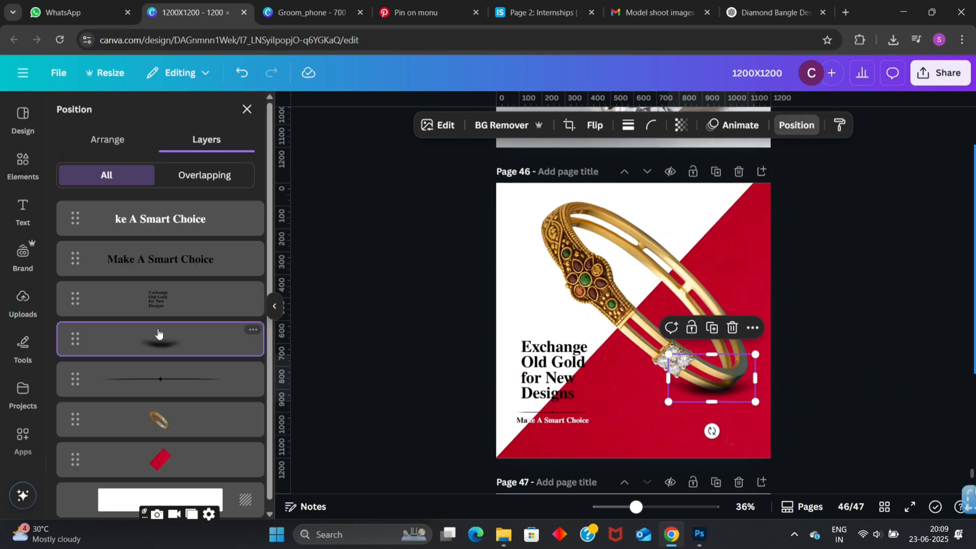
{"action": "left_click_drag", "start_coordinate": [159, 336], "coordinate": [154, 425]}
{"action": "left_click", "coordinate": [682, 125]}
{"action": "left_click", "coordinate": [649, 178]}
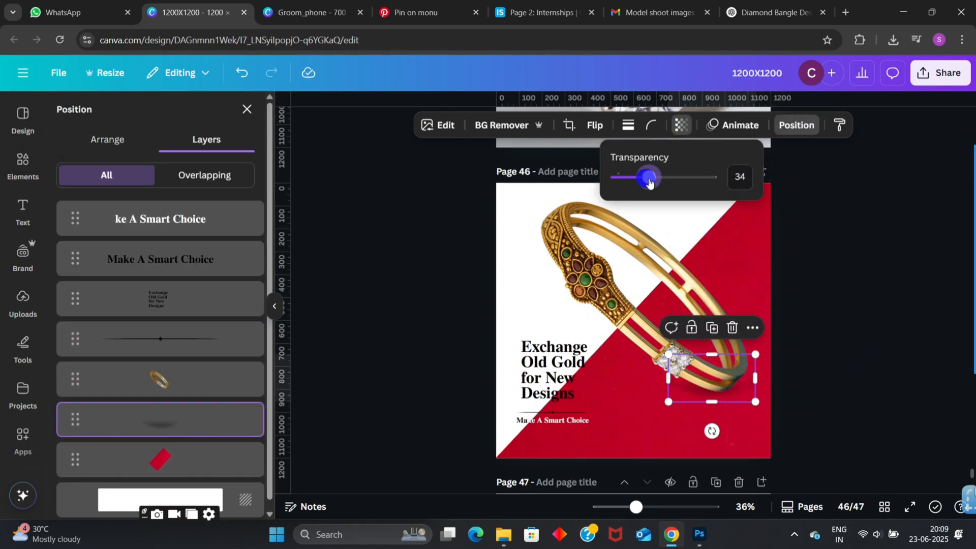
- Tilt the shadow slightly anticlockwise and shift it a little to the left beneath the bangle
{"action": "left_click_drag", "start_coordinate": [712, 431], "coordinate": [717, 433]}
{"action": "left_click_drag", "start_coordinate": [730, 388], "coordinate": [719, 386]}
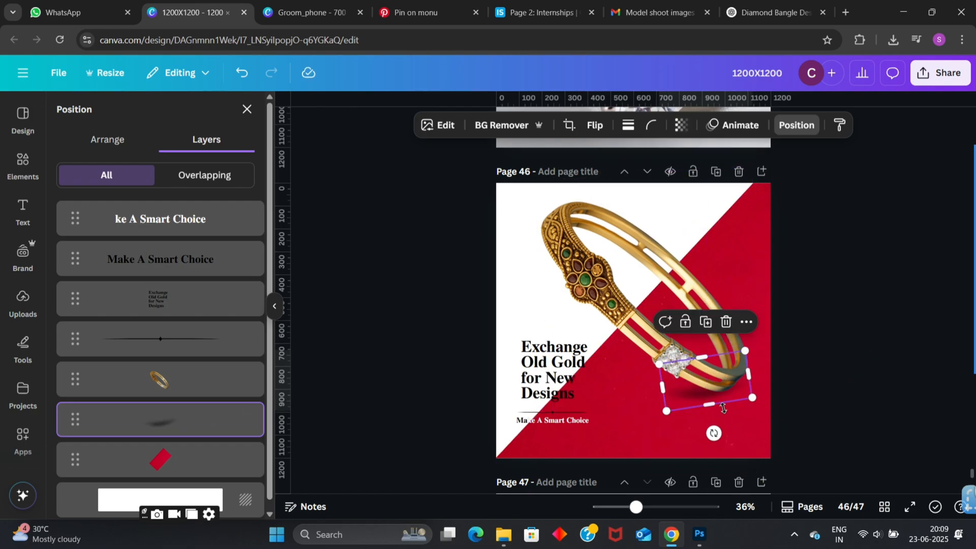
{"action": "left_click", "coordinate": [884, 373]}
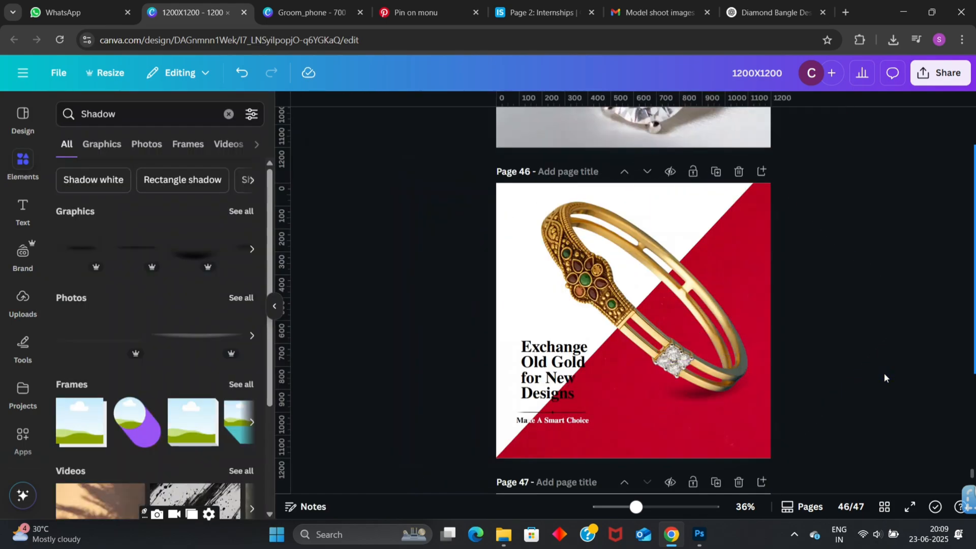
- Recolour the white "ke A Smart Choice" tagline copy on page 46 black
{"action": "scroll", "coordinate": [884, 373], "scroll_direction": "down", "scroll_amount": 1}
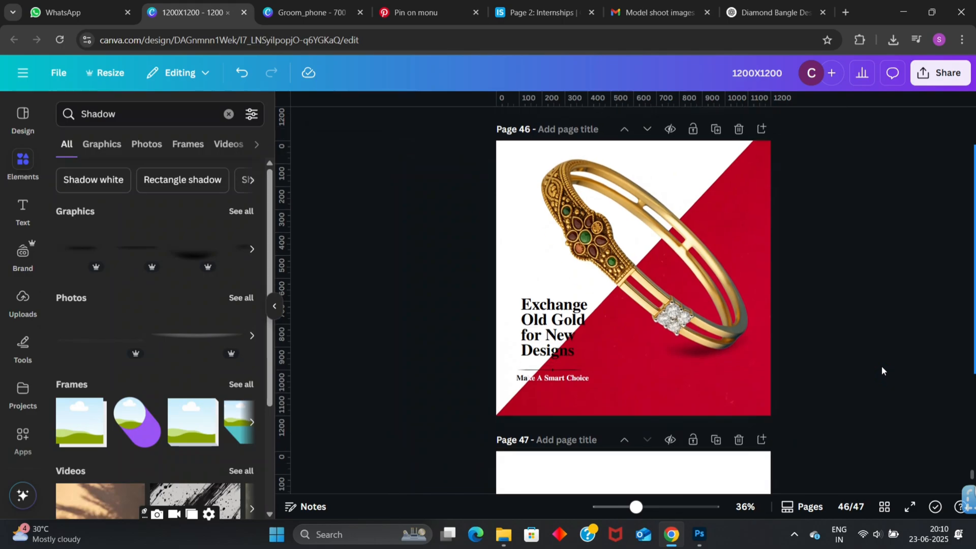
{"action": "left_click", "coordinate": [544, 379]}
{"action": "left_click", "coordinate": [492, 126]}
{"action": "left_click", "coordinate": [105, 204]}
{"action": "left_click", "coordinate": [394, 324]}
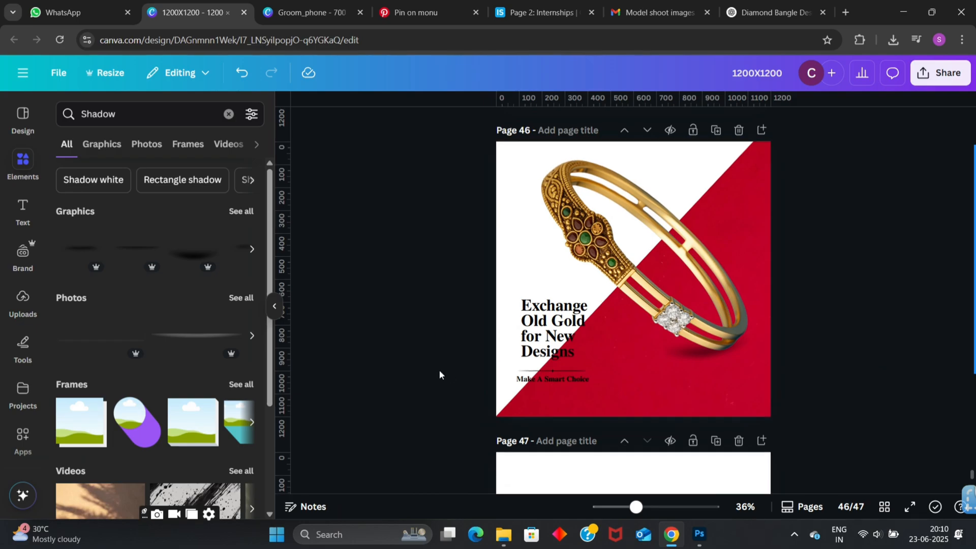
- Copy the silver "100% Value Zero Deduction" badge from page 45 and place it in the upper-right corner of the page 46 banner
{"action": "scroll", "coordinate": [439, 371], "scroll_direction": "up", "scroll_amount": 7}
{"action": "scroll", "coordinate": [439, 370], "scroll_direction": "down", "scroll_amount": 6}
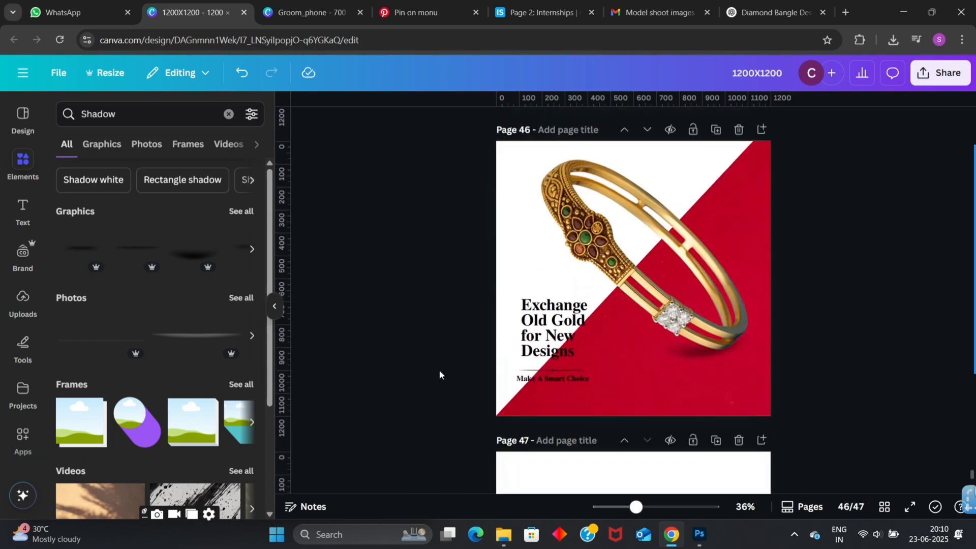
{"action": "scroll", "coordinate": [439, 370], "scroll_direction": "up", "scroll_amount": 7}
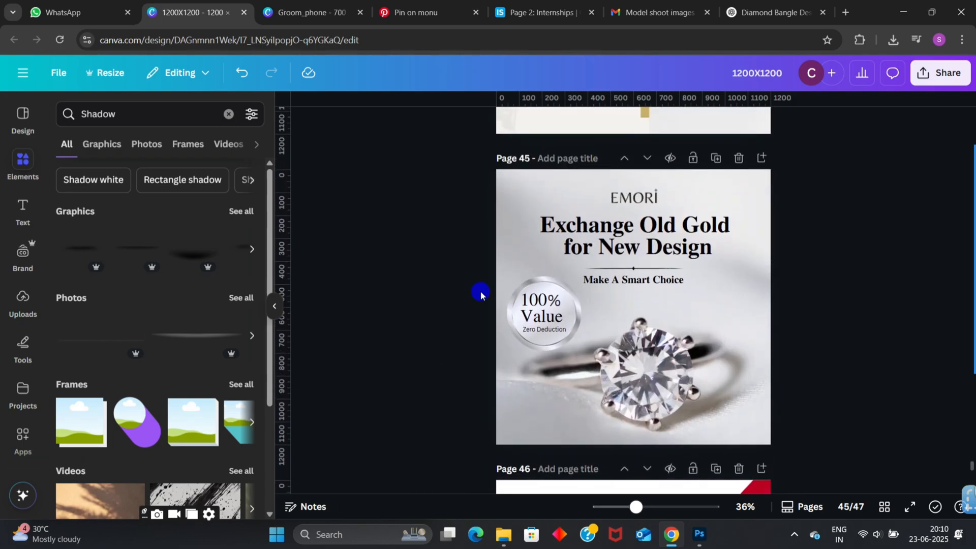
{"action": "left_click_drag", "start_coordinate": [480, 291], "coordinate": [559, 339]}
{"action": "key", "text": "ctrl+c"}
{"action": "scroll", "coordinate": [559, 342], "scroll_direction": "down", "scroll_amount": 6}
{"action": "left_click", "coordinate": [626, 439]}
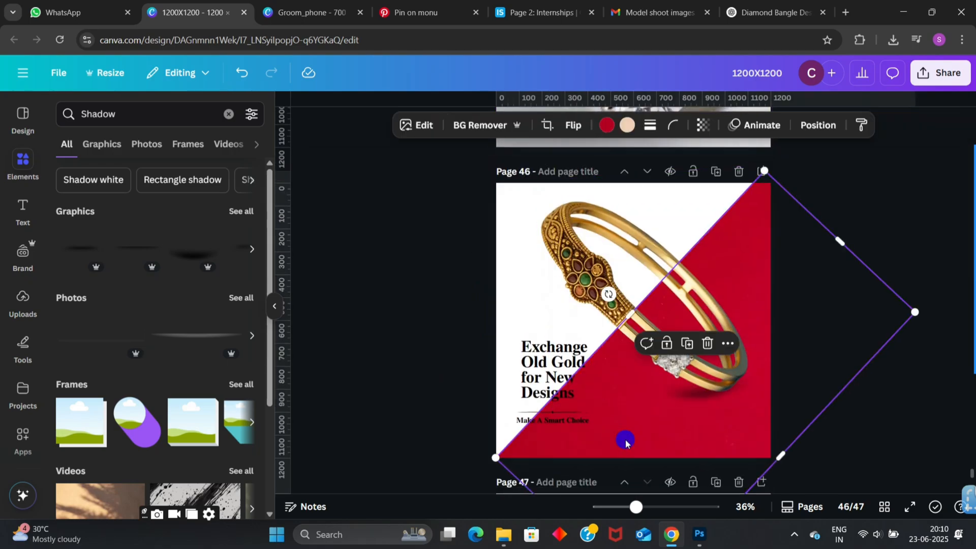
{"action": "key", "text": "ctrl+v"}
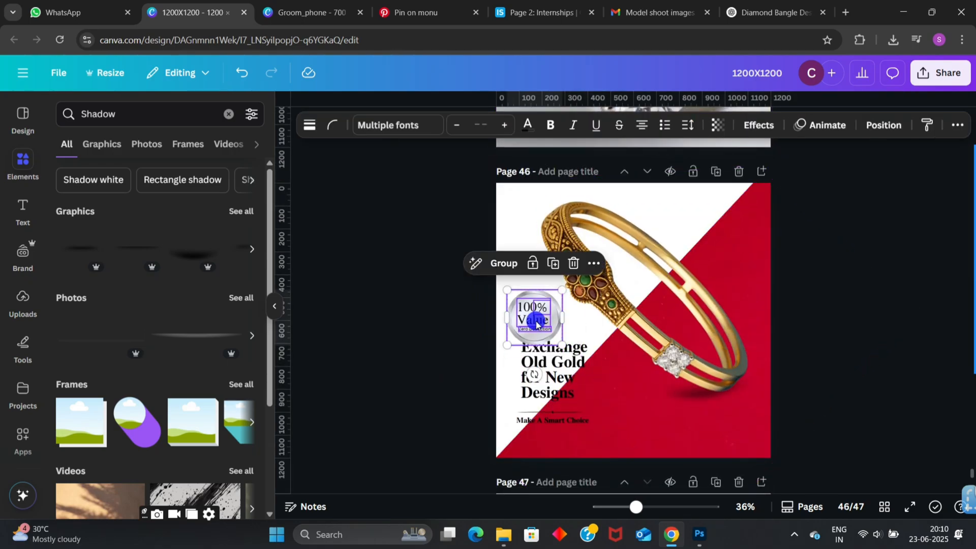
{"action": "left_click_drag", "start_coordinate": [546, 332], "coordinate": [728, 224]}
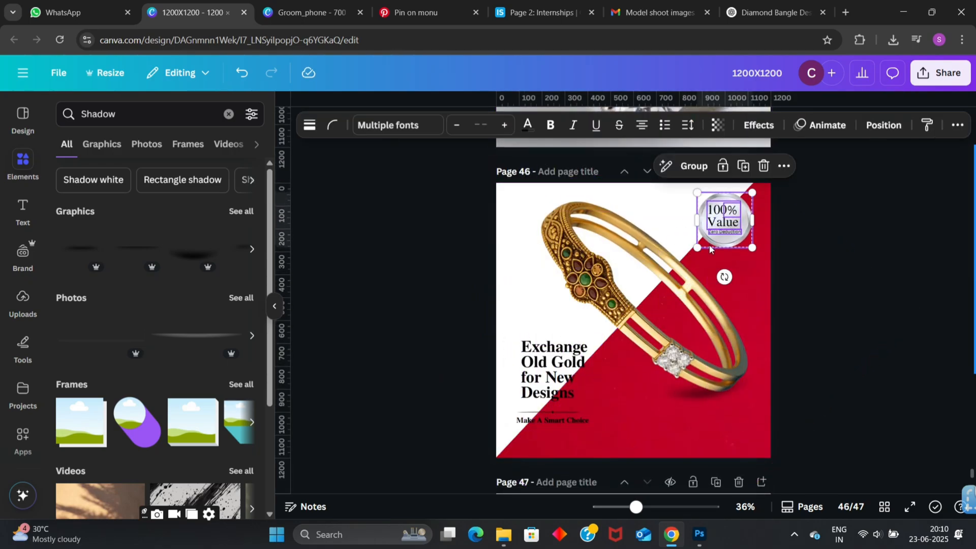
{"action": "left_click", "coordinate": [886, 249]}
- Compare the page 46 banner with the exchange designs on pages 44 and 45, and inspect its layout at different sizes
{"action": "scroll", "coordinate": [855, 294], "scroll_direction": "up", "scroll_amount": 1}
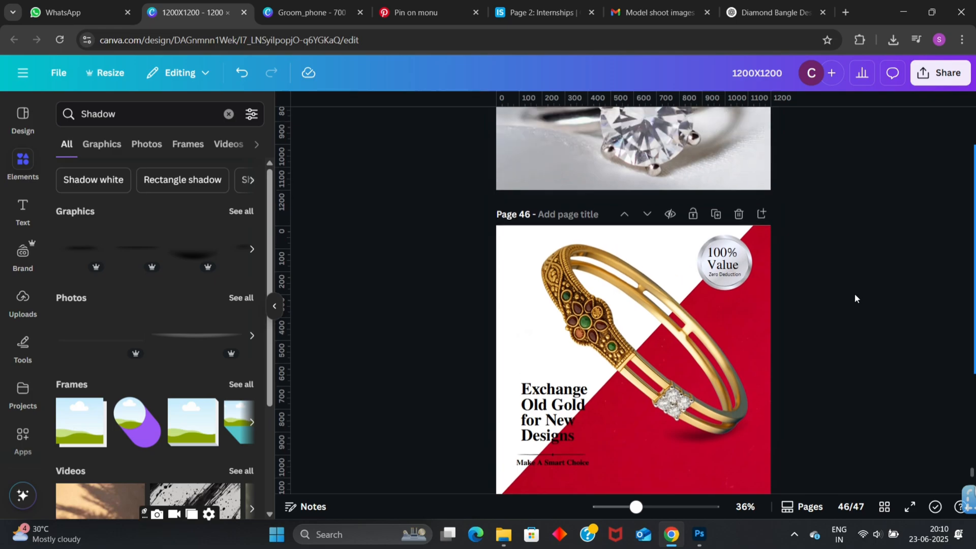
{"action": "scroll", "coordinate": [855, 294], "scroll_direction": "down", "scroll_amount": 1}
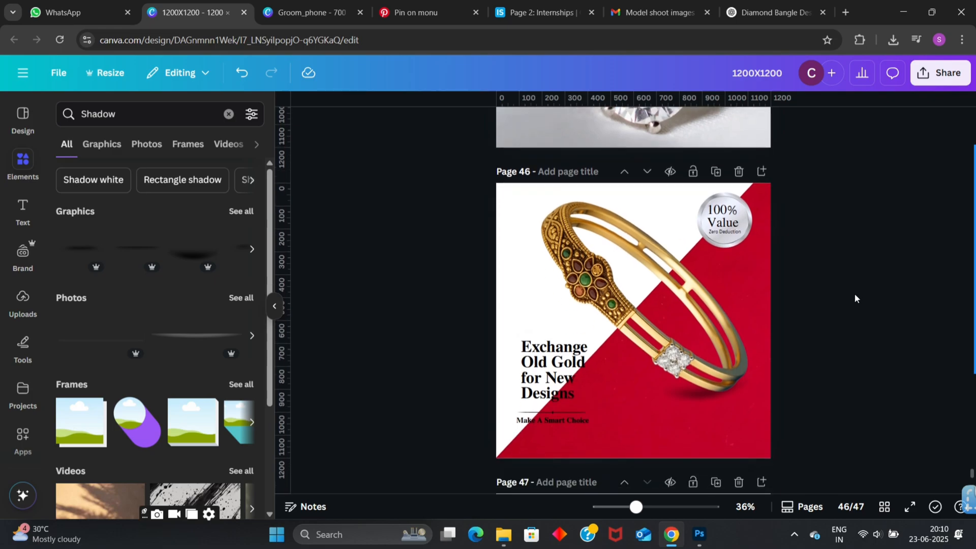
{"action": "scroll", "coordinate": [855, 295], "scroll_direction": "up", "scroll_amount": 4}
{"action": "scroll", "coordinate": [855, 294], "scroll_direction": "up", "scroll_amount": 7}
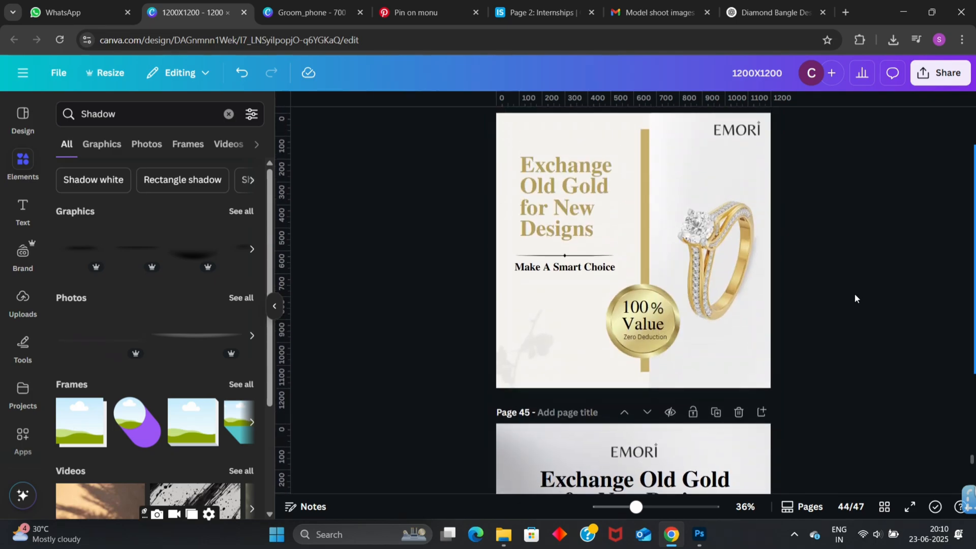
{"action": "scroll", "coordinate": [856, 294], "scroll_direction": "down", "scroll_amount": 5}
{"action": "scroll", "coordinate": [758, 148], "scroll_direction": "up", "scroll_amount": 6}
{"action": "scroll", "coordinate": [811, 255], "scroll_direction": "down", "scroll_amount": 13}
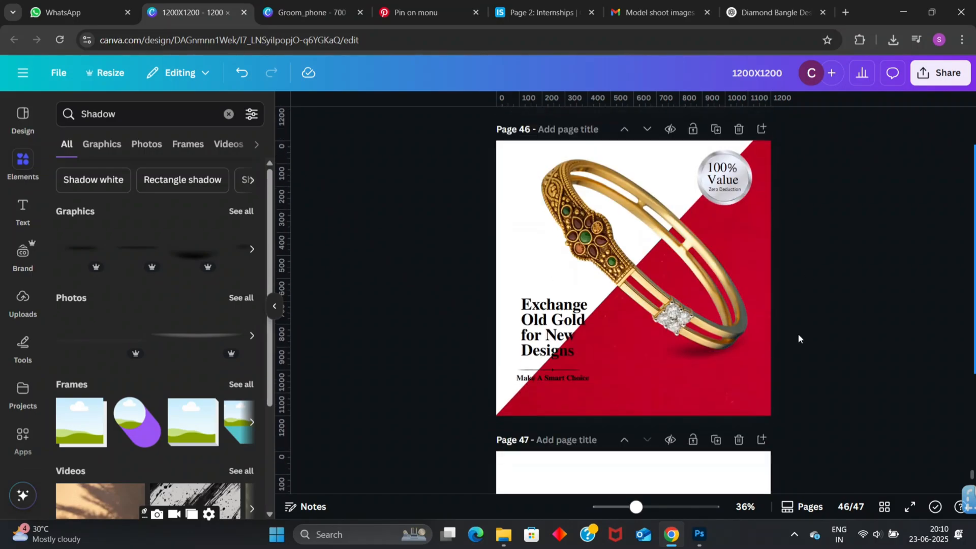
{"action": "scroll", "coordinate": [798, 336], "scroll_direction": "up", "scroll_amount": 1}
{"action": "scroll", "coordinate": [798, 336], "scroll_direction": "up", "scroll_amount": 1}
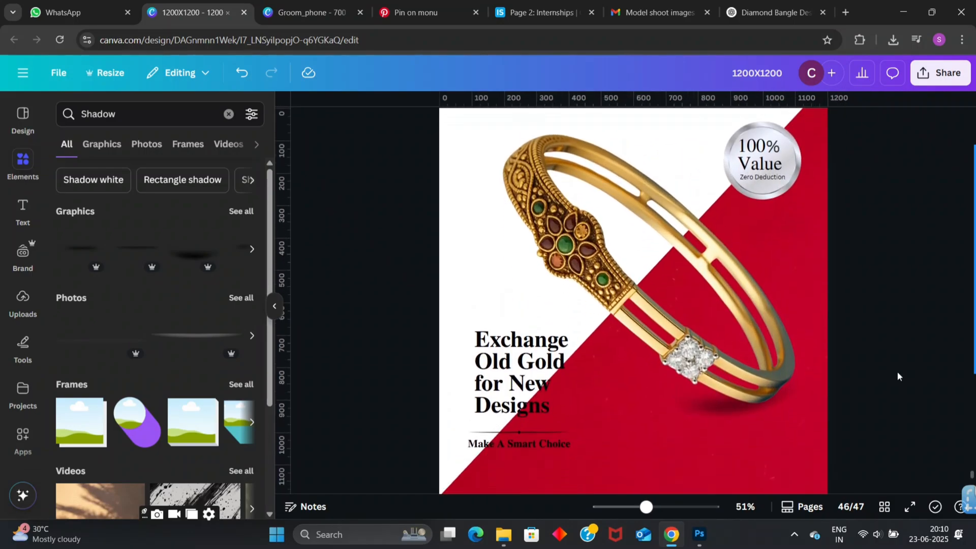
{"action": "scroll", "coordinate": [898, 372], "scroll_direction": "up", "scroll_amount": 1}
{"action": "scroll", "coordinate": [898, 372], "scroll_direction": "down", "scroll_amount": 2}
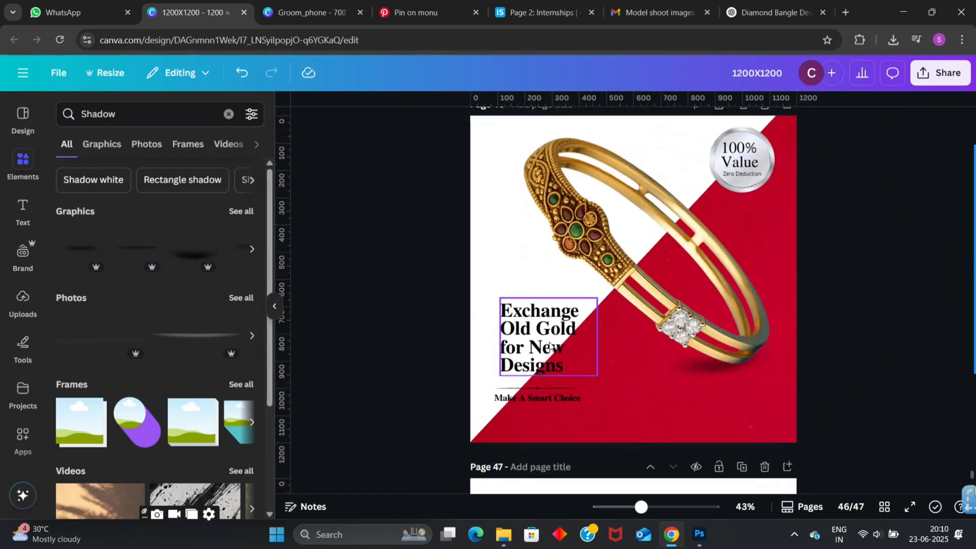
{"action": "scroll", "coordinate": [398, 280], "scroll_direction": "down", "scroll_amount": 1}
{"action": "scroll", "coordinate": [398, 279], "scroll_direction": "up", "scroll_amount": 1}
{"action": "scroll", "coordinate": [398, 280], "scroll_direction": "down", "scroll_amount": 1}
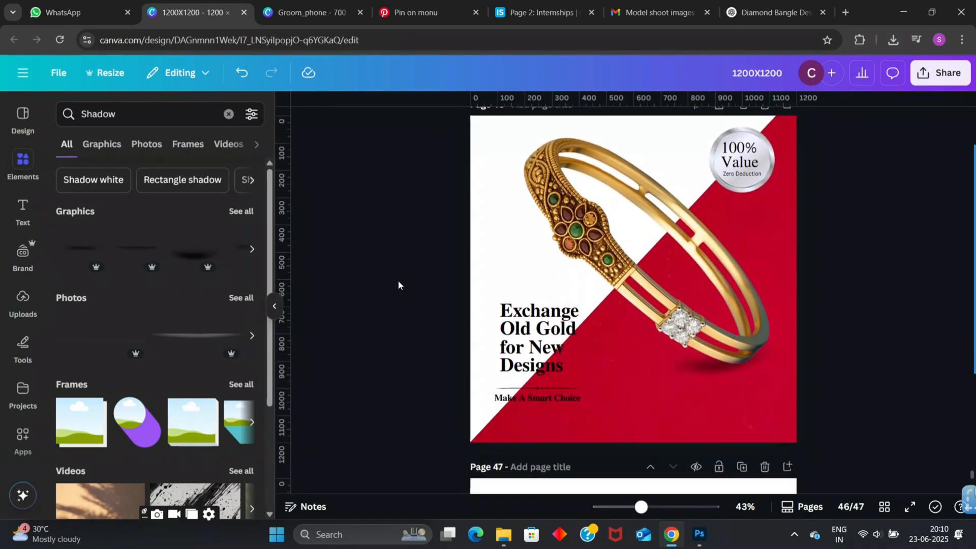
- Fine-tune the tilt of the dark shadow beneath the bangle on the page 46 banner
{"action": "left_click", "coordinate": [707, 364]}
{"action": "left_click_drag", "start_coordinate": [712, 402], "coordinate": [739, 416]}
{"action": "left_click", "coordinate": [895, 307]}
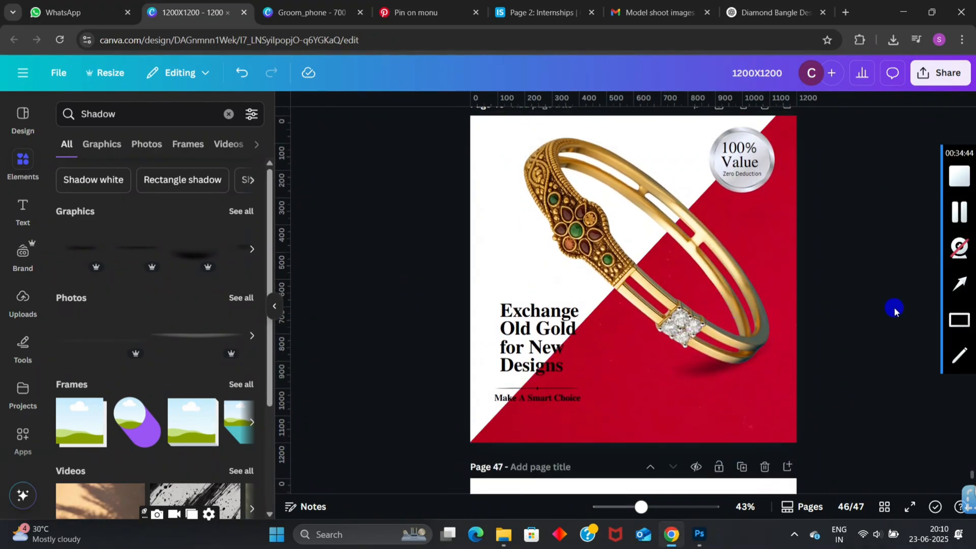
{"action": "scroll", "coordinate": [895, 308], "scroll_direction": "up", "scroll_amount": 1}
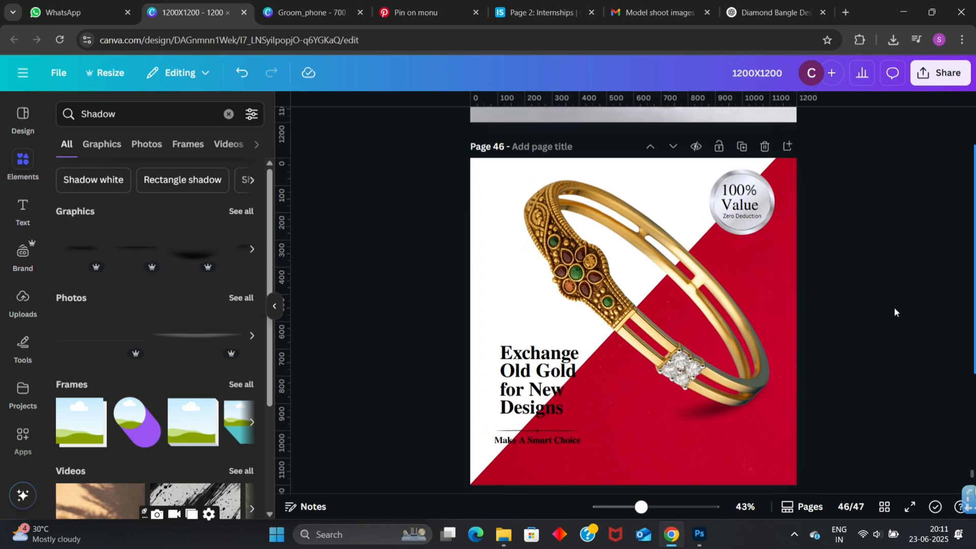
{"action": "left_click", "coordinate": [703, 423]}
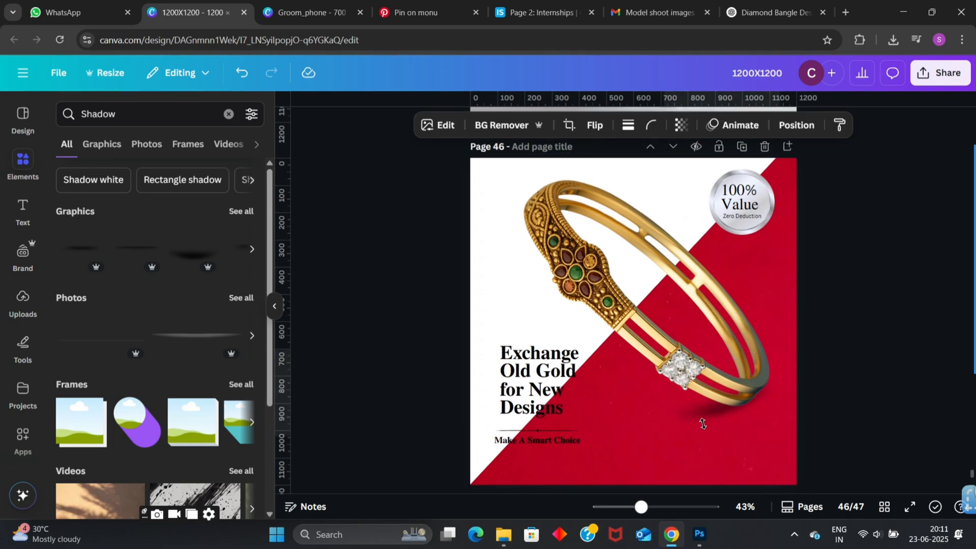
{"action": "left_click_drag", "start_coordinate": [728, 443], "coordinate": [737, 447]}
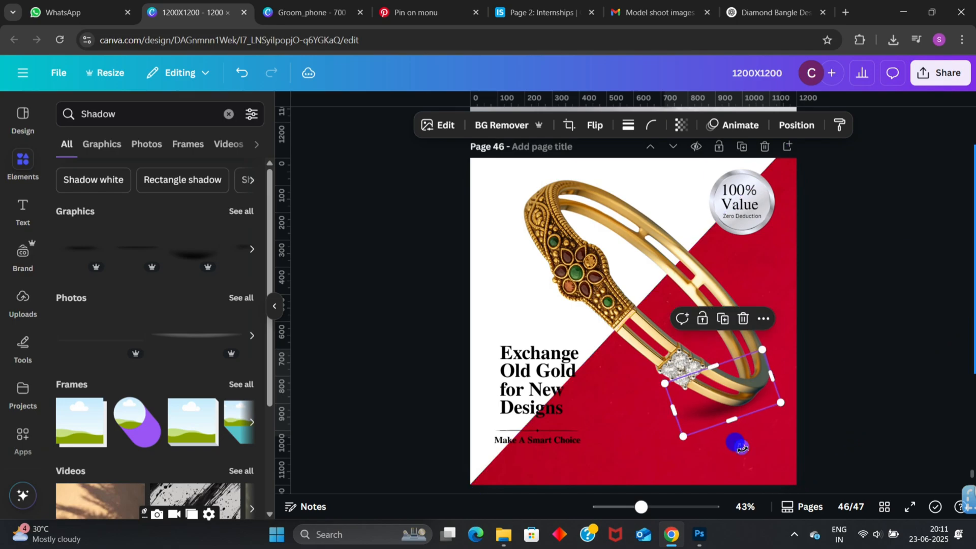
{"action": "left_click", "coordinate": [839, 390]}
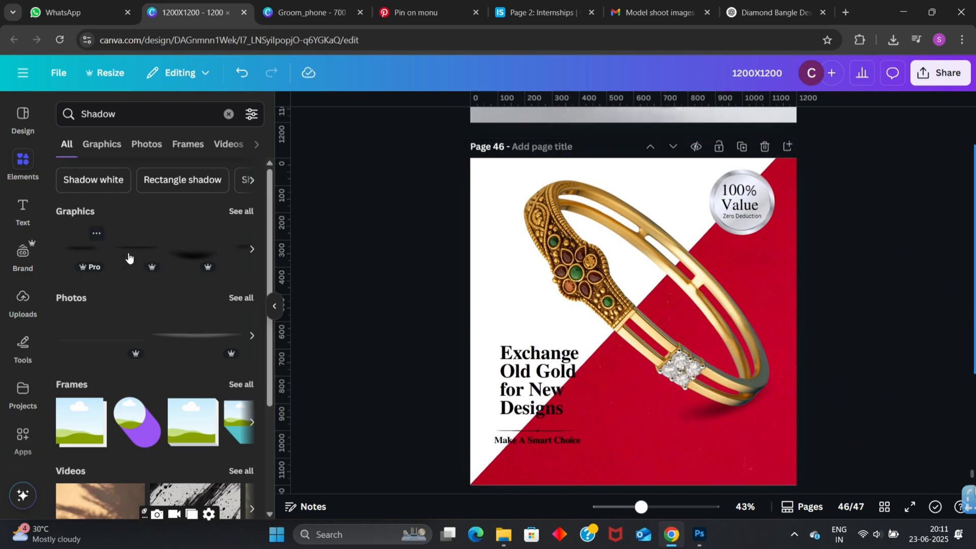
- Copy the gold "100% Value Zero Deduction" badge from page 44 onto the page 46 banner
{"action": "scroll", "coordinate": [150, 285], "scroll_direction": "down", "scroll_amount": 3}
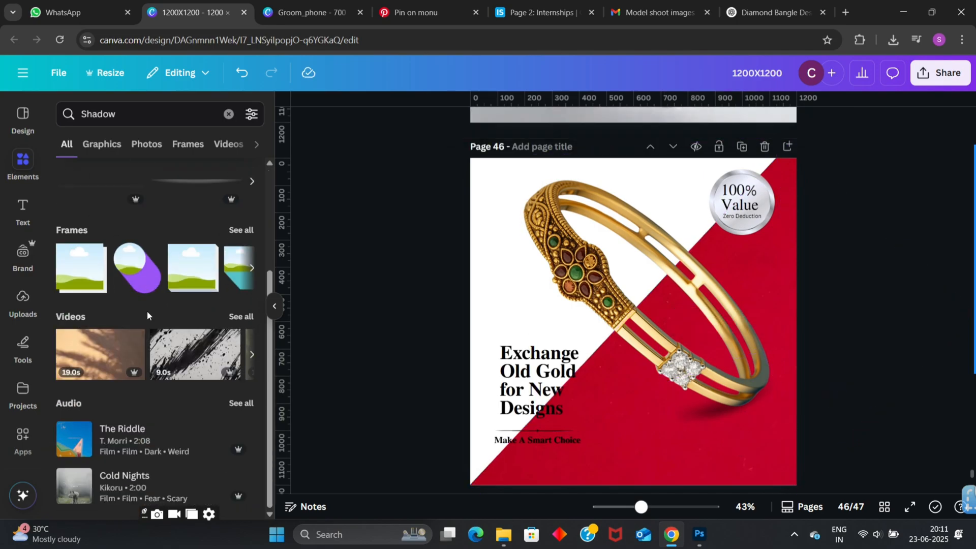
{"action": "scroll", "coordinate": [854, 284], "scroll_direction": "down", "scroll_amount": 1}
{"action": "scroll", "coordinate": [855, 284], "scroll_direction": "up", "scroll_amount": 15}
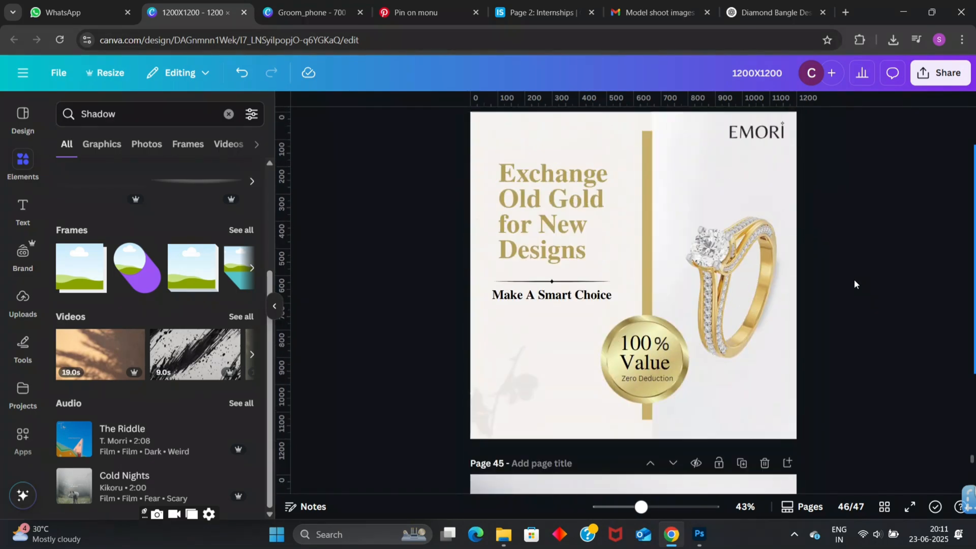
{"action": "left_click_drag", "start_coordinate": [570, 346], "coordinate": [676, 384]}
{"action": "scroll", "coordinate": [779, 414], "scroll_direction": "down", "scroll_amount": 10}
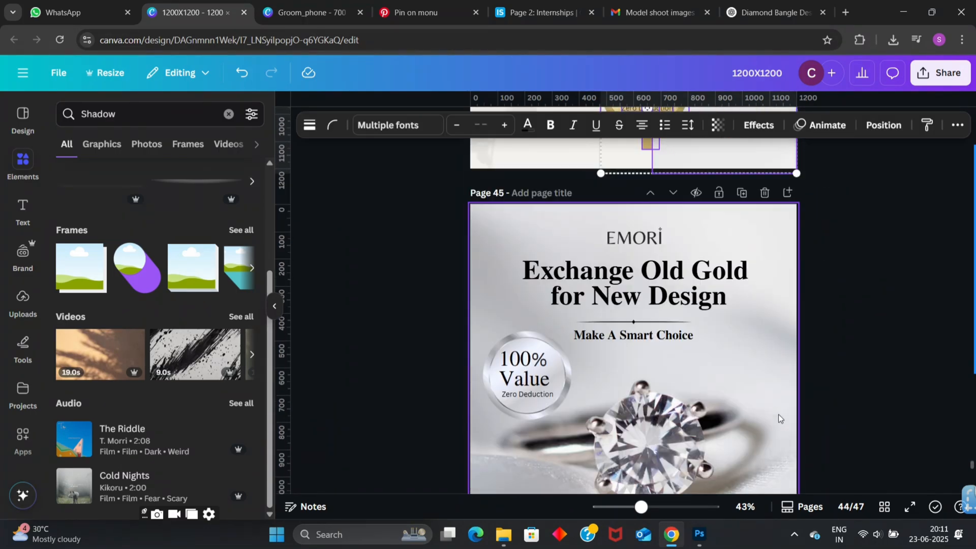
{"action": "key", "text": "ctrl+v"}
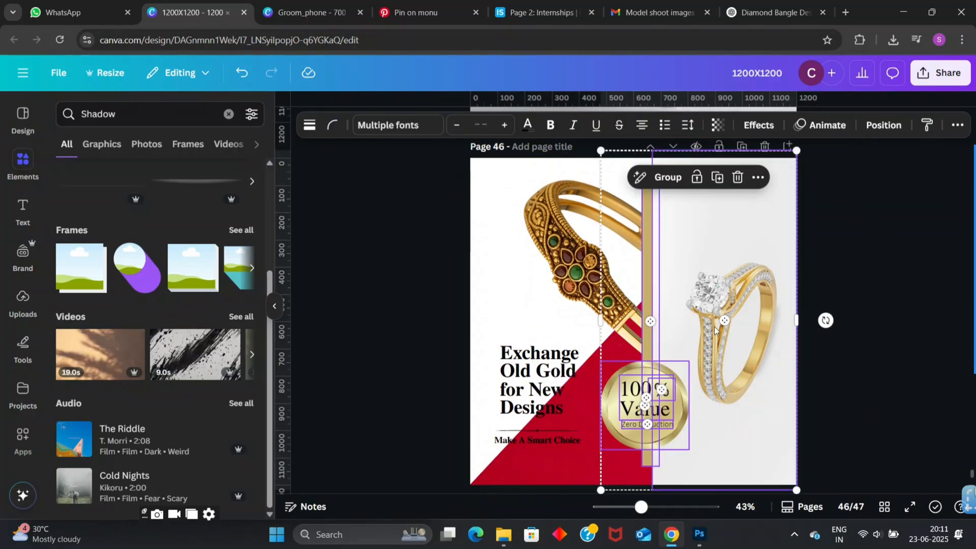
{"action": "left_click", "coordinate": [873, 251]}
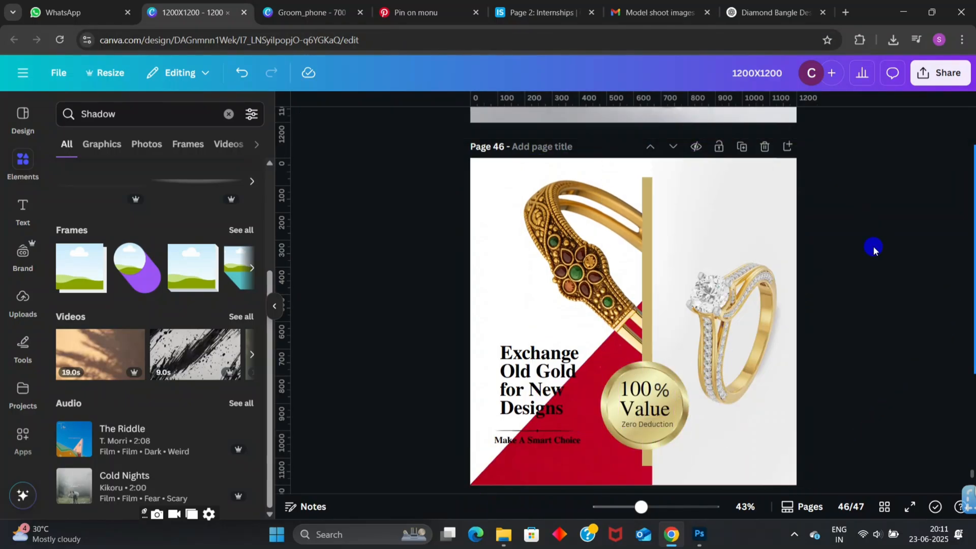
- Delete the ring picture and the vertical gold bar that were pasted along with the gold badge
{"action": "left_click", "coordinate": [773, 268]}
{"action": "key", "text": "Delete"}
{"action": "left_click", "coordinate": [648, 240]}
{"action": "key", "text": "Delete"}
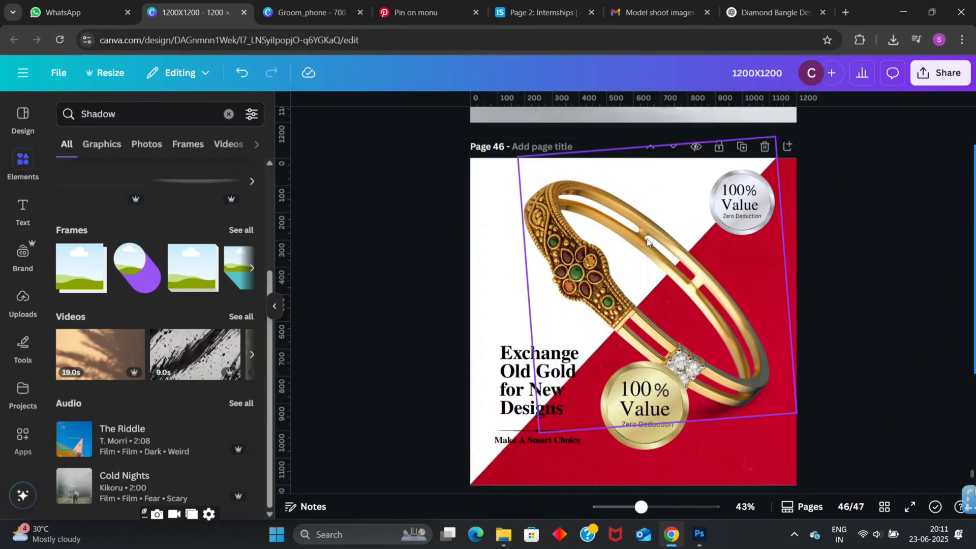
- Try to select all parts of the gold badge together without including the bangle image
{"action": "left_click", "coordinate": [696, 445]}
{"action": "left_click", "coordinate": [699, 308]}
{"action": "left_click", "coordinate": [729, 437]}
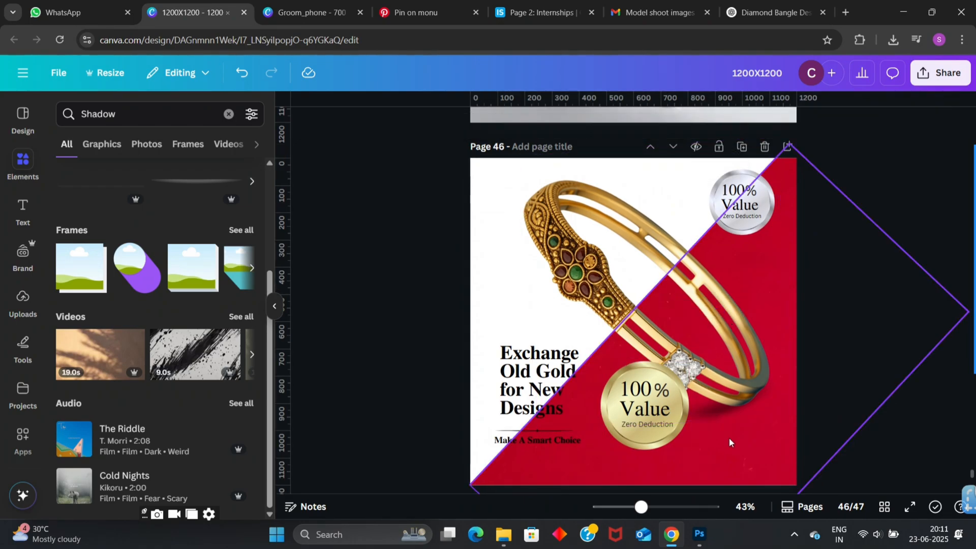
{"action": "left_click_drag", "start_coordinate": [712, 433], "coordinate": [735, 434]}
{"action": "left_click_drag", "start_coordinate": [609, 446], "coordinate": [660, 386]}
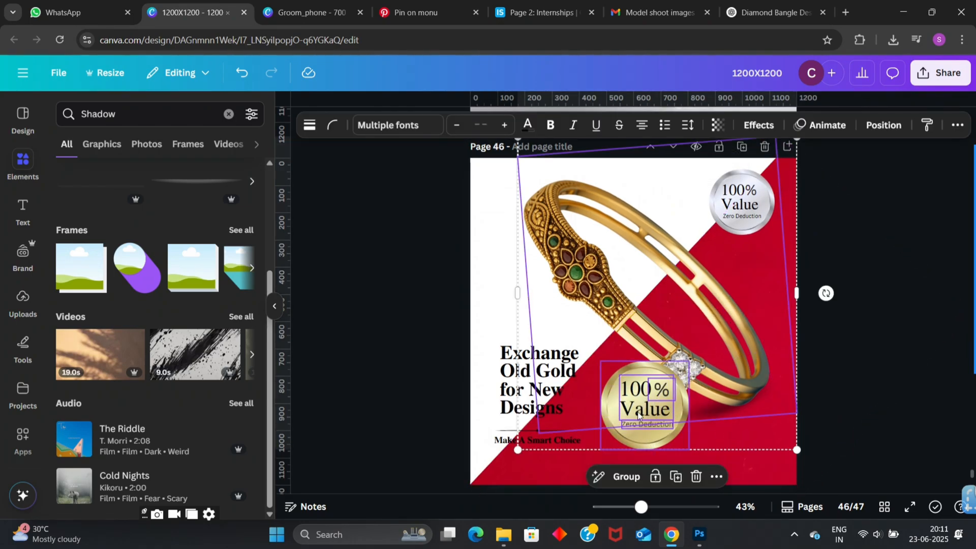
{"action": "left_click", "coordinate": [840, 422]}
{"action": "left_click", "coordinate": [724, 264]}
{"action": "left_click", "coordinate": [749, 195]}
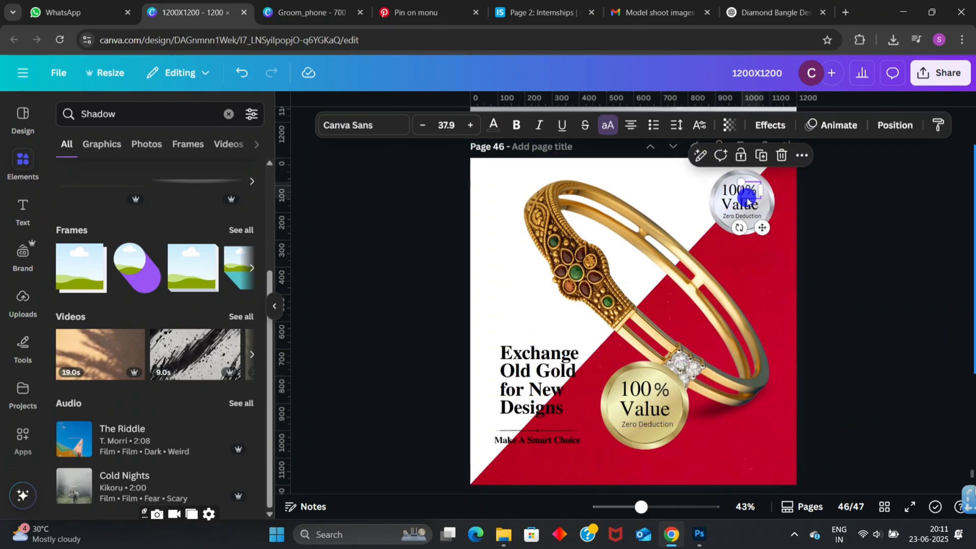
- Crop the empty margins along the bangle image's right and top edges so its frame fits the bangle more closely
{"action": "left_click", "coordinate": [690, 238]}
{"action": "left_click_drag", "start_coordinate": [786, 275], "coordinate": [770, 275]}
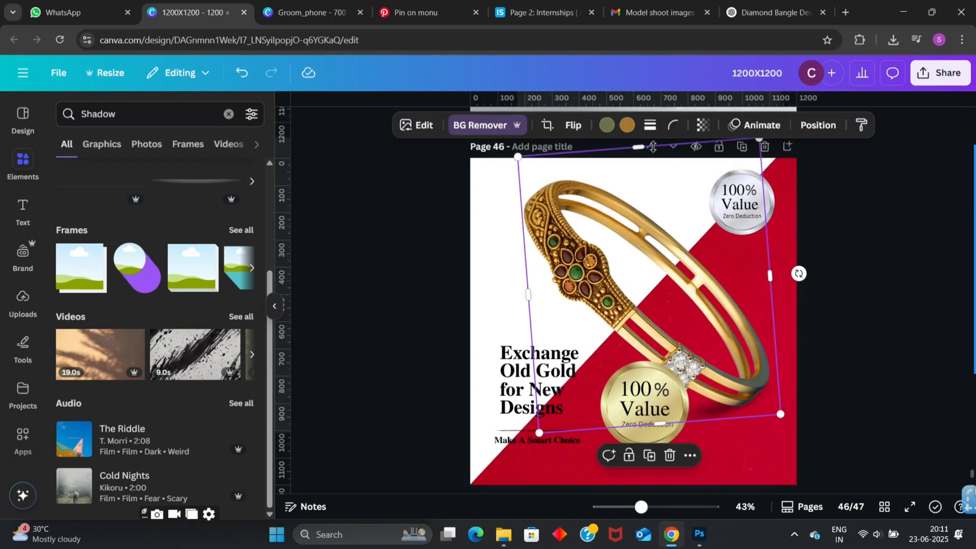
{"action": "left_click_drag", "start_coordinate": [640, 146], "coordinate": [642, 167]}
{"action": "left_click_drag", "start_coordinate": [823, 171], "coordinate": [767, 211]}
{"action": "left_click", "coordinate": [888, 238]}
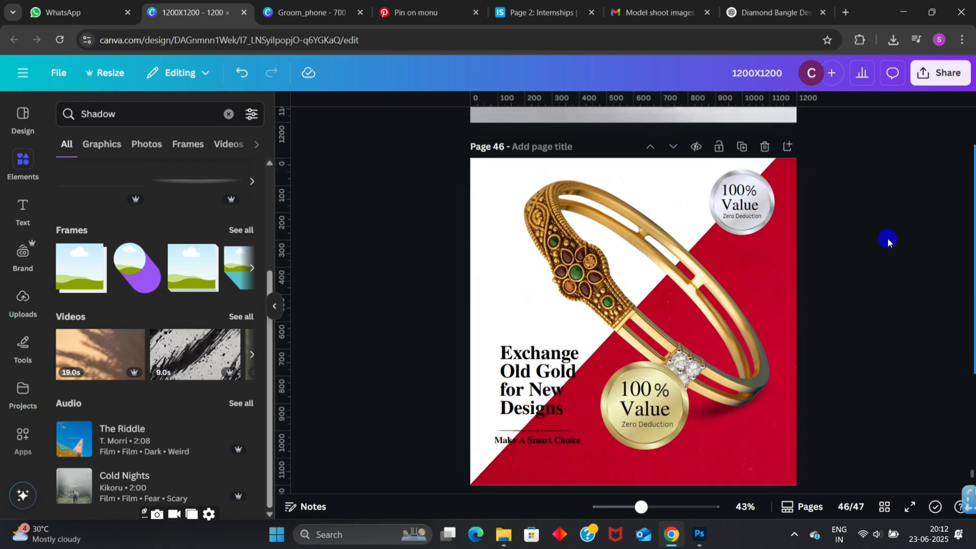
- Delete the gold value badge from page 46, including its separate percent sign
{"action": "left_click", "coordinate": [649, 422]}
{"action": "key", "text": "Delete"}
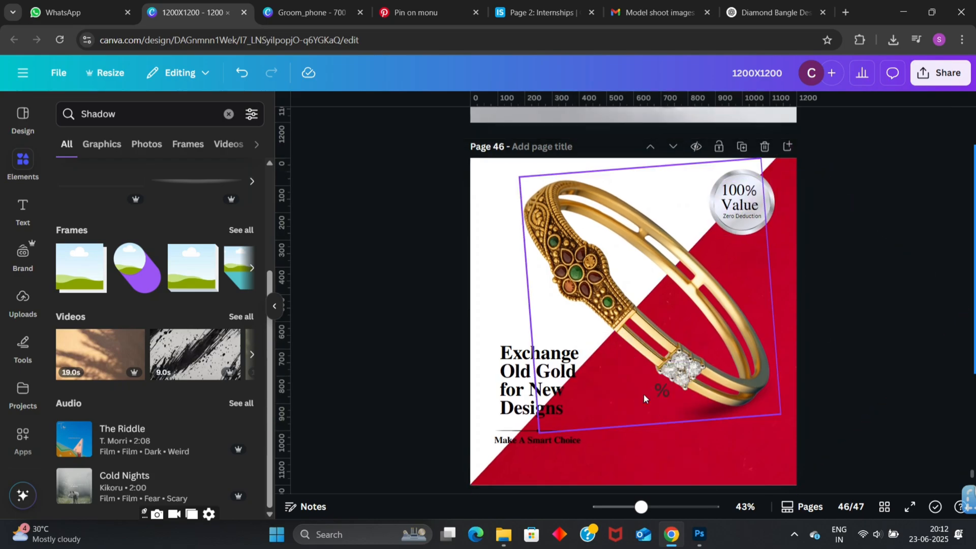
{"action": "left_click", "coordinate": [661, 390]}
- Select the silver badge's circle and all its text layers together and shift the badge slightly left in the banner's upper-right corner
{"action": "left_click", "coordinate": [752, 185]}
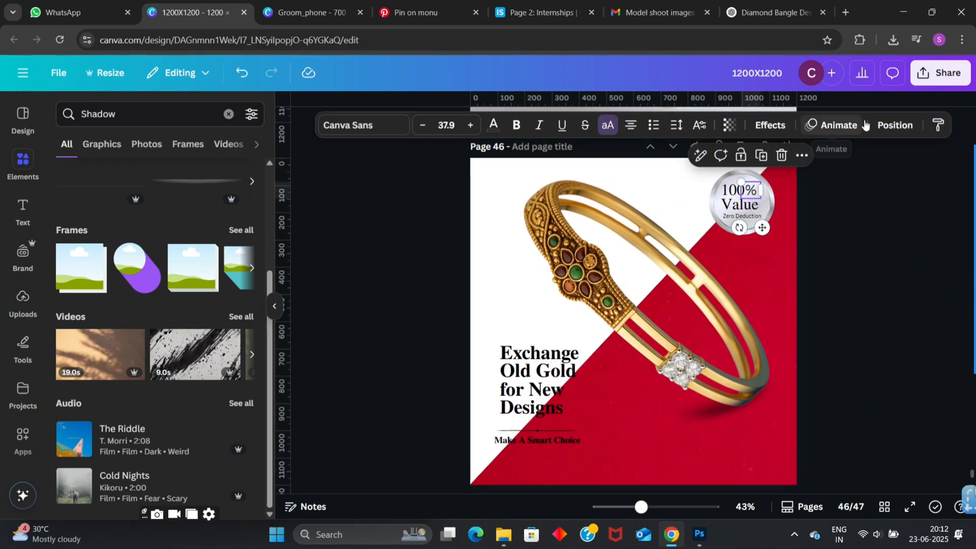
{"action": "left_click", "coordinate": [889, 126]}
{"action": "left_click", "coordinate": [165, 310], "text": "shift"}
{"action": "left_click", "coordinate": [168, 335], "text": "shift"}
{"action": "left_click", "coordinate": [182, 218], "text": "shift"}
{"action": "scroll", "coordinate": [191, 366], "scroll_direction": "down", "scroll_amount": 2}
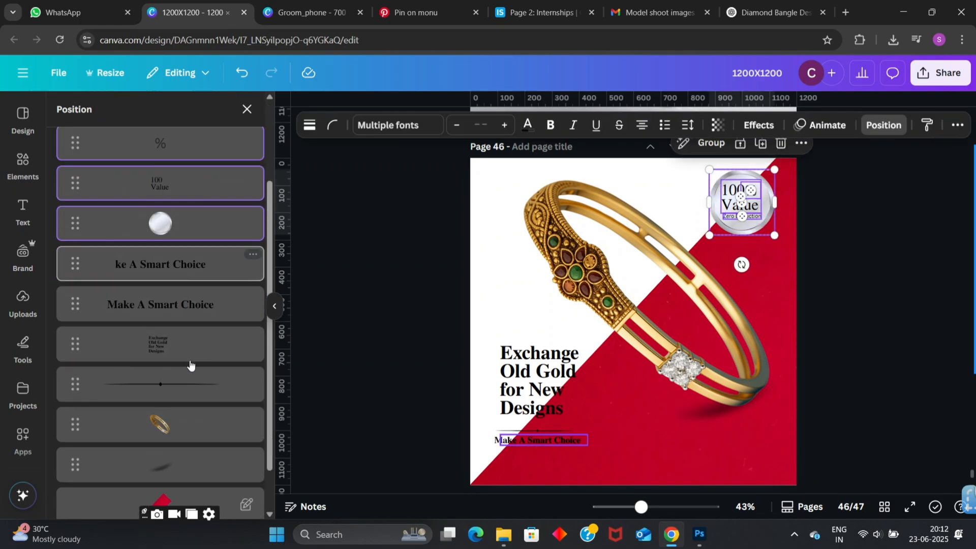
{"action": "scroll", "coordinate": [191, 366], "scroll_direction": "up", "scroll_amount": 3}
{"action": "left_click_drag", "start_coordinate": [724, 211], "coordinate": [717, 209]}
{"action": "left_click", "coordinate": [856, 227]}
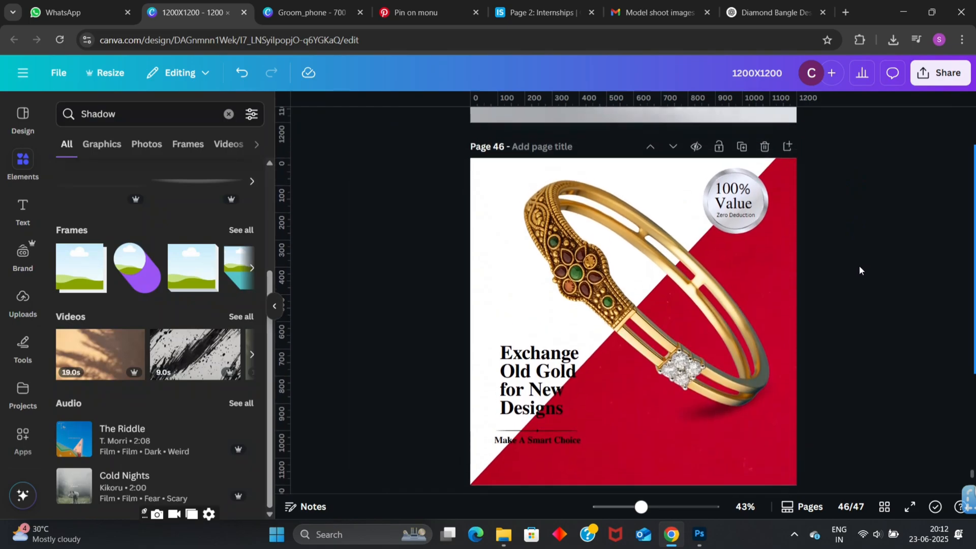
- Inspect the page 46 banner's layout at a larger size, down to the start of page 47
{"action": "scroll", "coordinate": [860, 270], "scroll_direction": "down", "scroll_amount": 2}
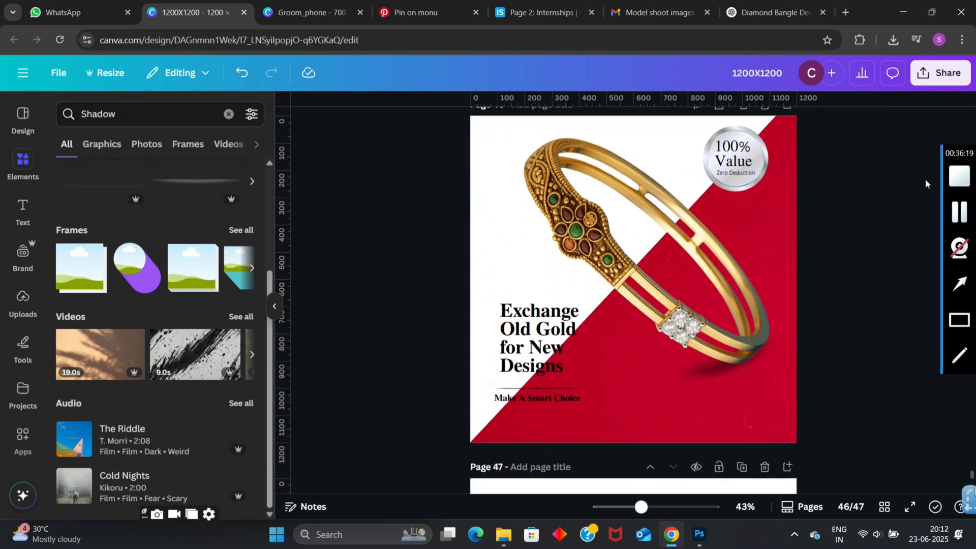
{"action": "scroll", "coordinate": [857, 247], "scroll_direction": "up", "scroll_amount": 3}
{"action": "scroll", "coordinate": [924, 336], "scroll_direction": "up", "scroll_amount": 2}
{"action": "scroll", "coordinate": [923, 336], "scroll_direction": "down", "scroll_amount": 1}
{"action": "scroll", "coordinate": [923, 336], "scroll_direction": "down", "scroll_amount": 7}
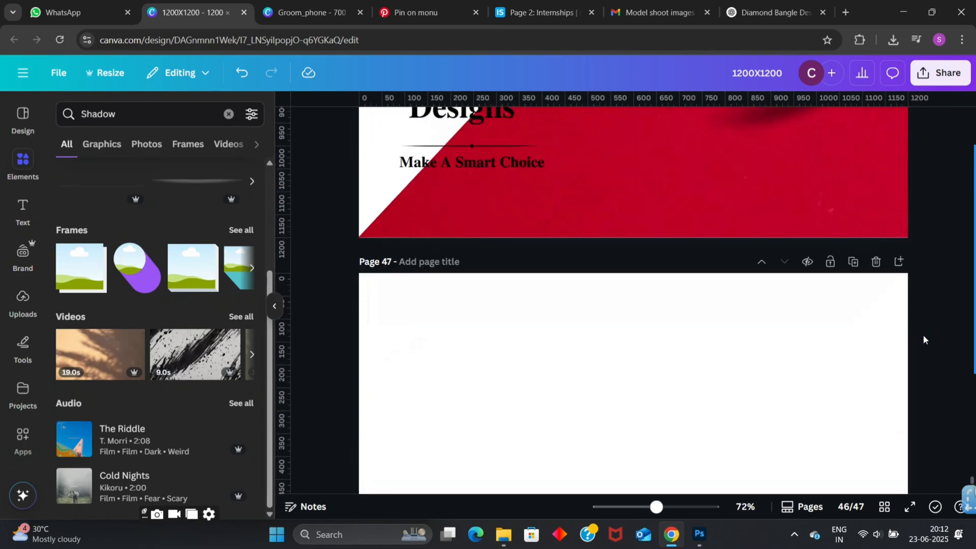